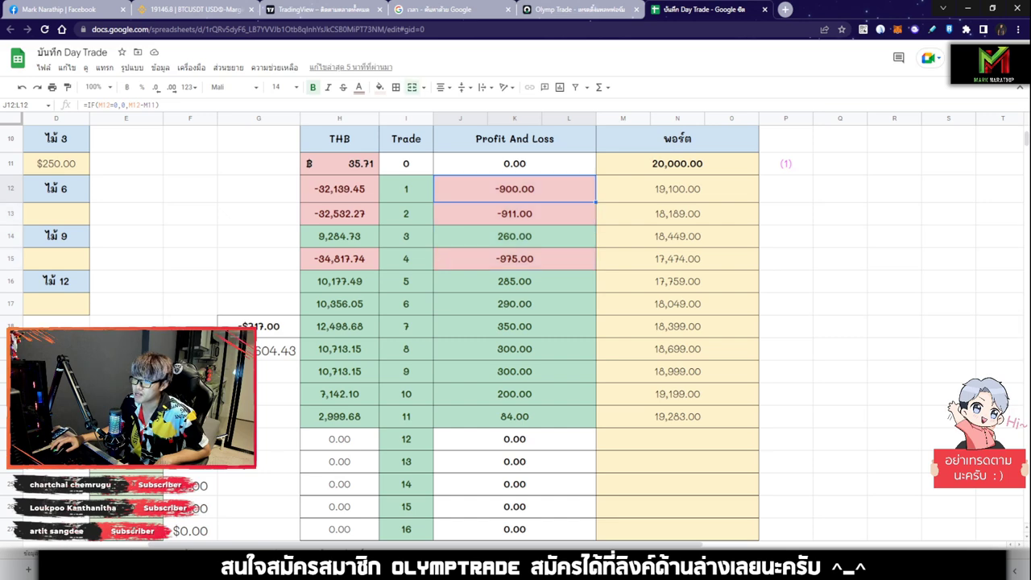
Step: Go through the Profit And Loss cells one by one from trade 1 down to trade 11
{"action": "key", "text": "Down"}
{"action": "key", "text": "Down"}
{"action": "key", "text": "Down"}
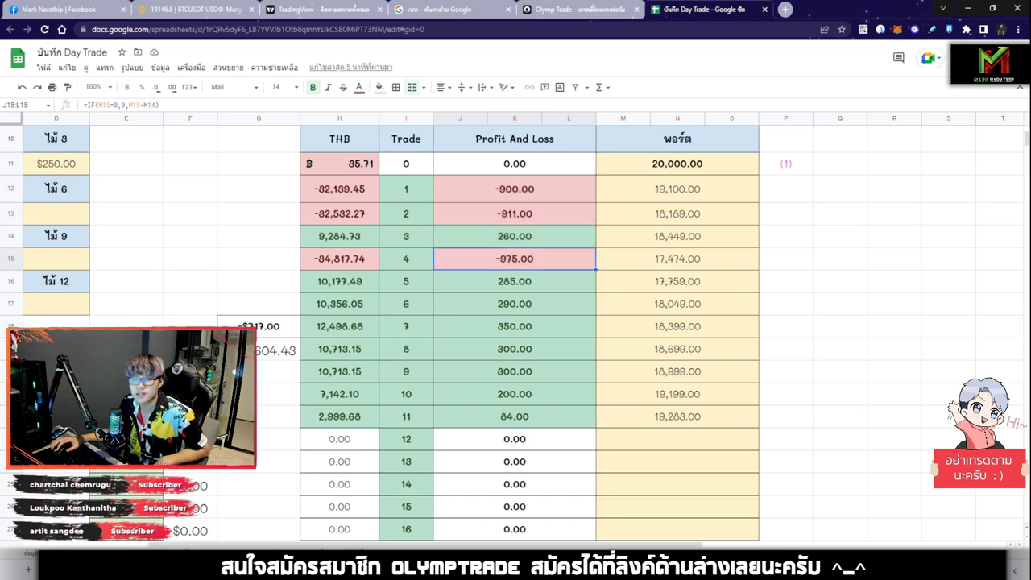
{"action": "key", "text": "Down"}
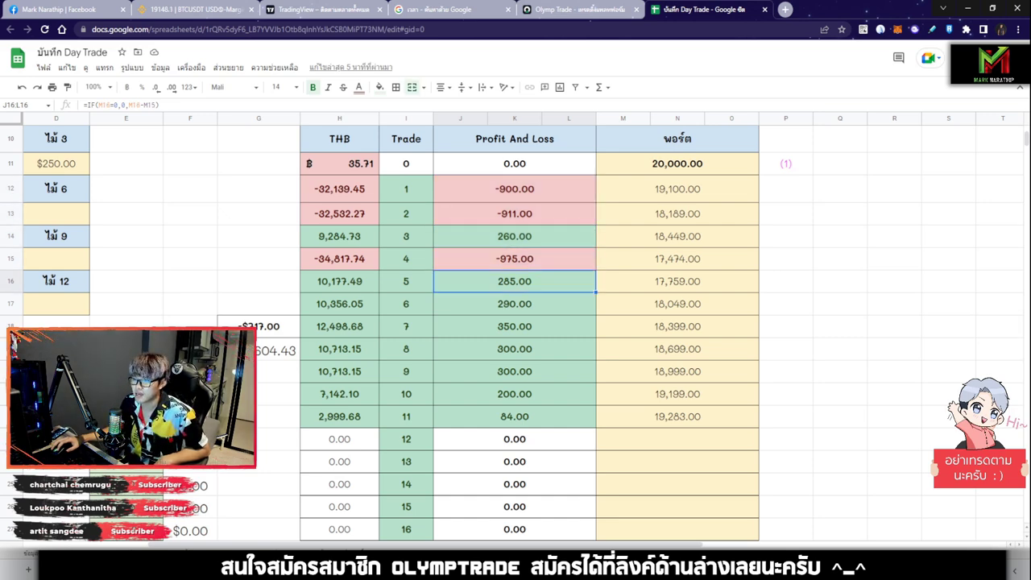
{"action": "key", "text": "Up"}
{"action": "key", "text": "Up"}
{"action": "key", "text": "Down"}
{"action": "key", "text": "Down"}
{"action": "key", "text": "Down"}
{"action": "key", "text": "Down"}
{"action": "key", "text": "Down"}
{"action": "key", "text": "Down"}
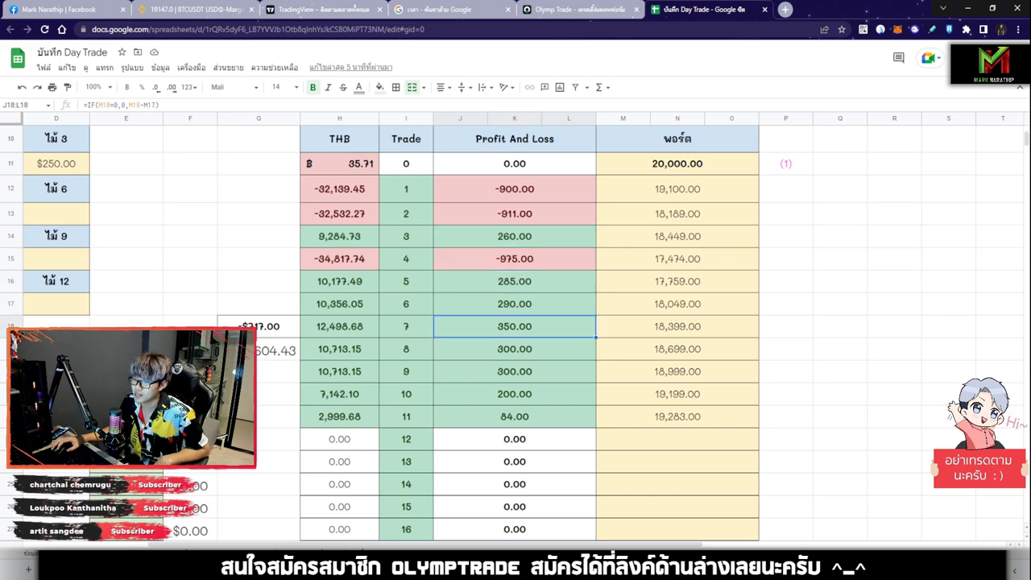
{"action": "key", "text": "Down"}
{"action": "key", "text": "Down"}
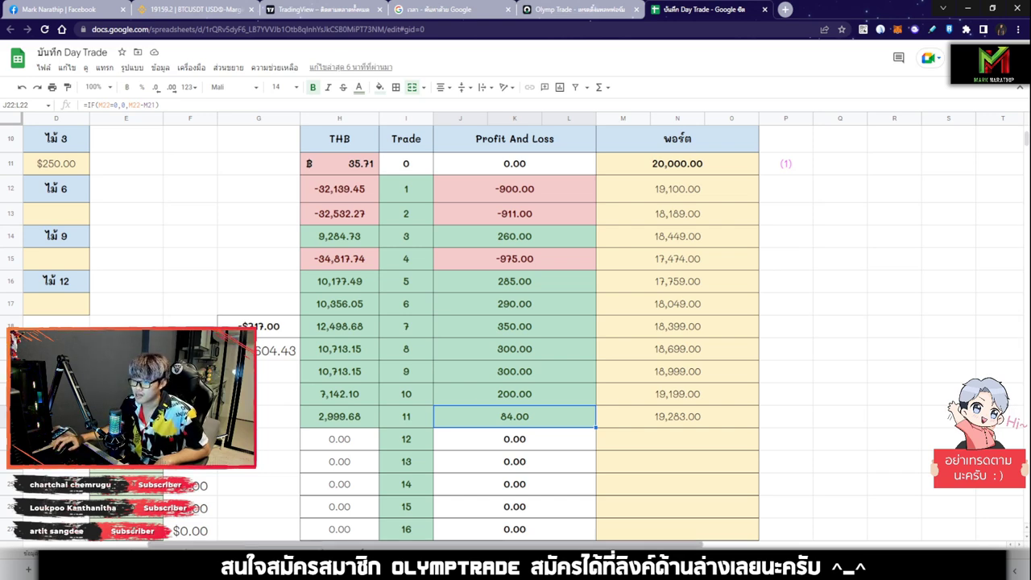
Step: Inspect the overall result in dollars in cell G18 and its baht conversion in cell G19
{"action": "scroll", "coordinate": [516, 322], "scroll_direction": "left", "scroll_amount": 3}
{"action": "scroll", "coordinate": [516, 322], "scroll_direction": "down", "scroll_amount": 2}
{"action": "left_click", "coordinate": [423, 250]}
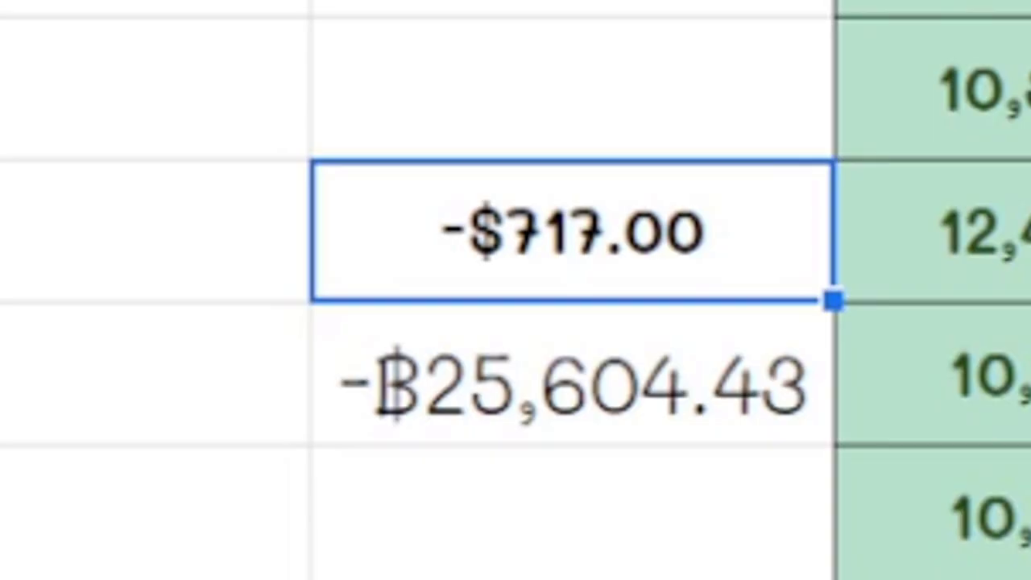
{"action": "left_click", "coordinate": [573, 374]}
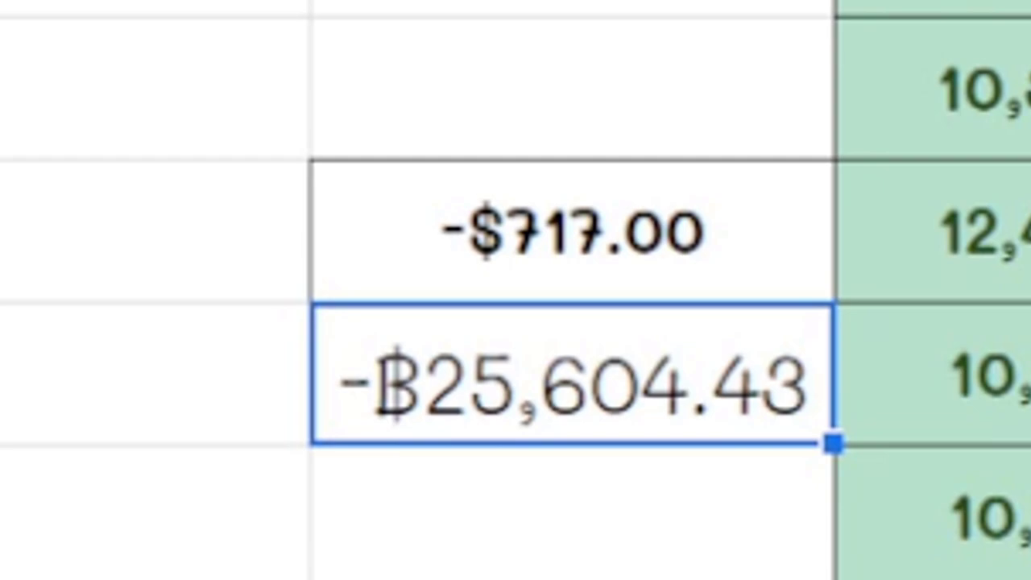
Step: Examine the area chart of the trading results beside the Day Trade summary
{"action": "scroll", "coordinate": [515, 323], "scroll_direction": "right", "scroll_amount": 6}
{"action": "scroll", "coordinate": [515, 322], "scroll_direction": "up", "scroll_amount": 4}
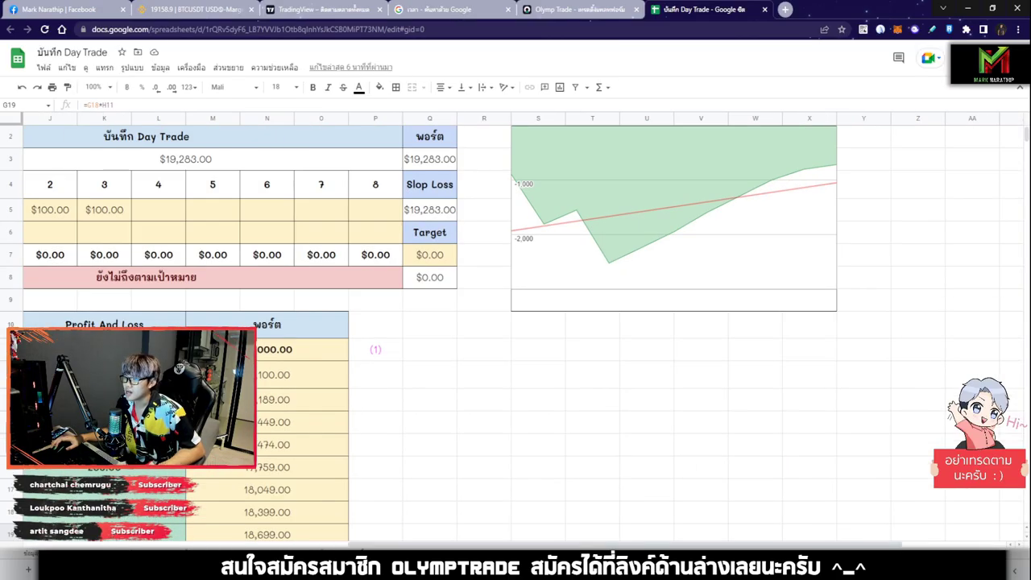
{"action": "left_click_drag", "start_coordinate": [625, 544], "coordinate": [651, 544]}
{"action": "left_click", "coordinate": [674, 229]}
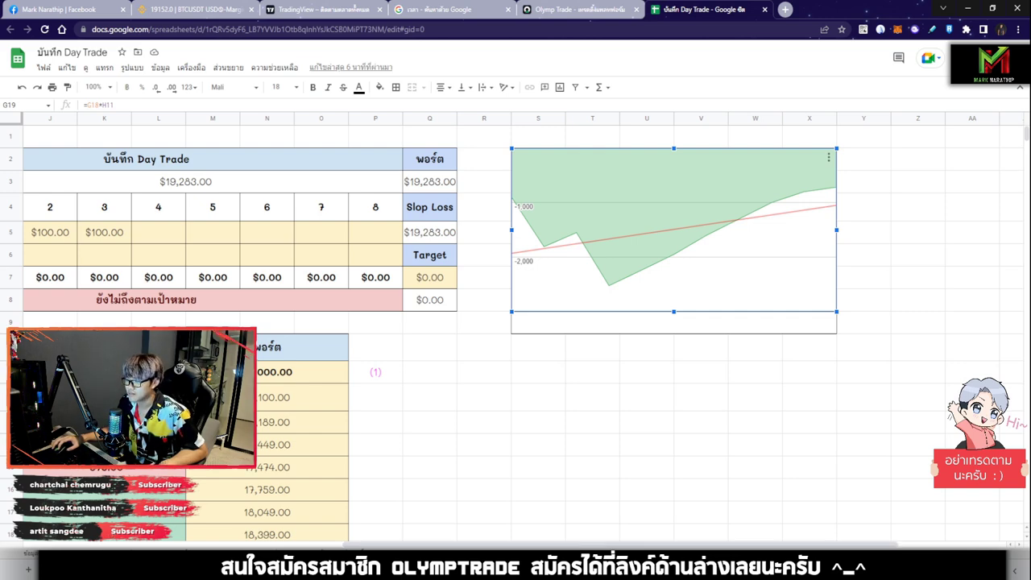
Step: Review the Profit And Loss entries of trades 6, 8 and 10 and the empty portfolio cell for trade 12
{"action": "left_click_drag", "start_coordinate": [621, 545], "coordinate": [352, 544]}
{"action": "scroll", "coordinate": [628, 347], "scroll_direction": "down", "scroll_amount": 3}
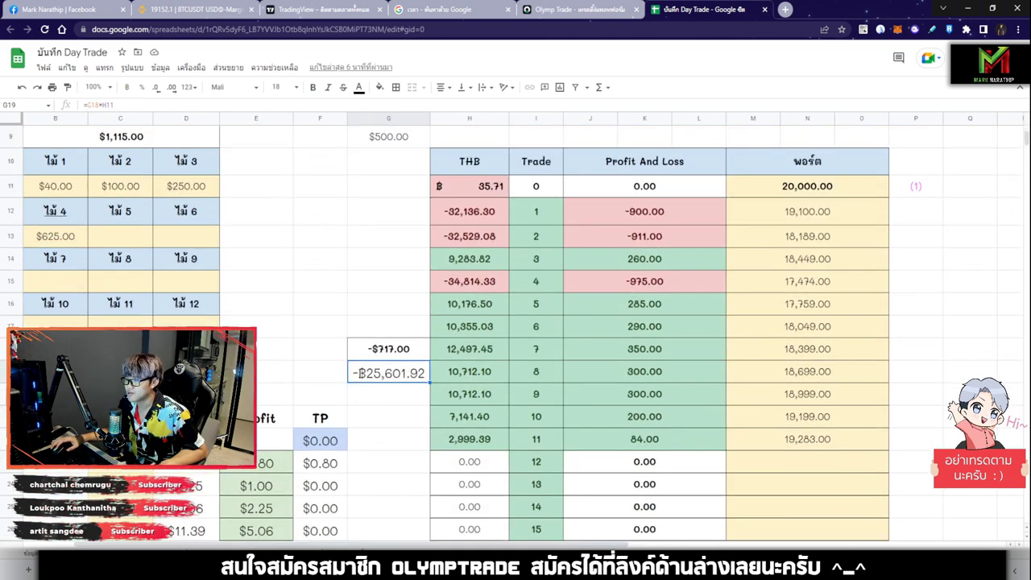
{"action": "left_click", "coordinate": [644, 326]}
{"action": "left_click", "coordinate": [645, 372]}
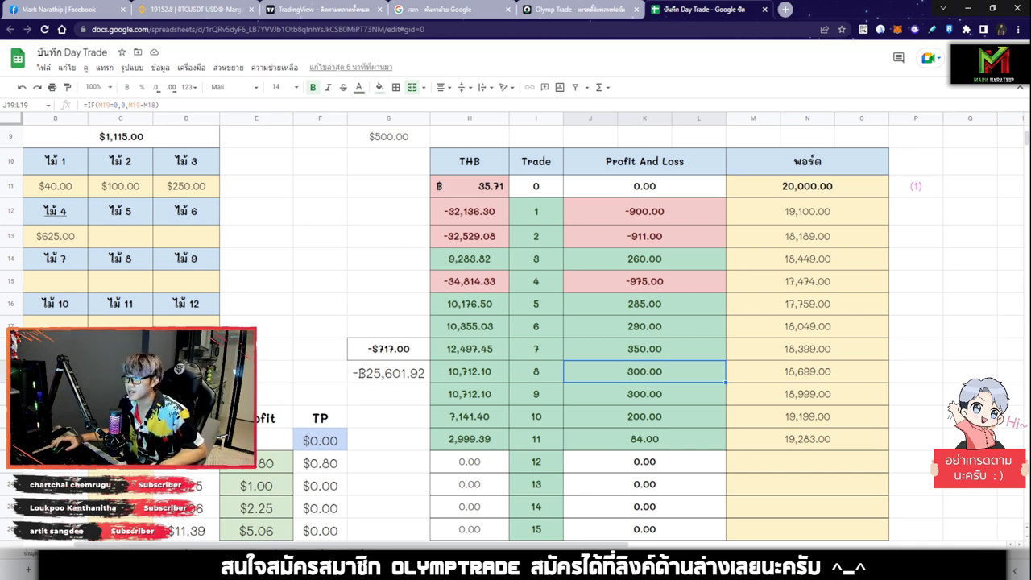
{"action": "left_click", "coordinate": [645, 417]}
{"action": "left_click", "coordinate": [808, 462]}
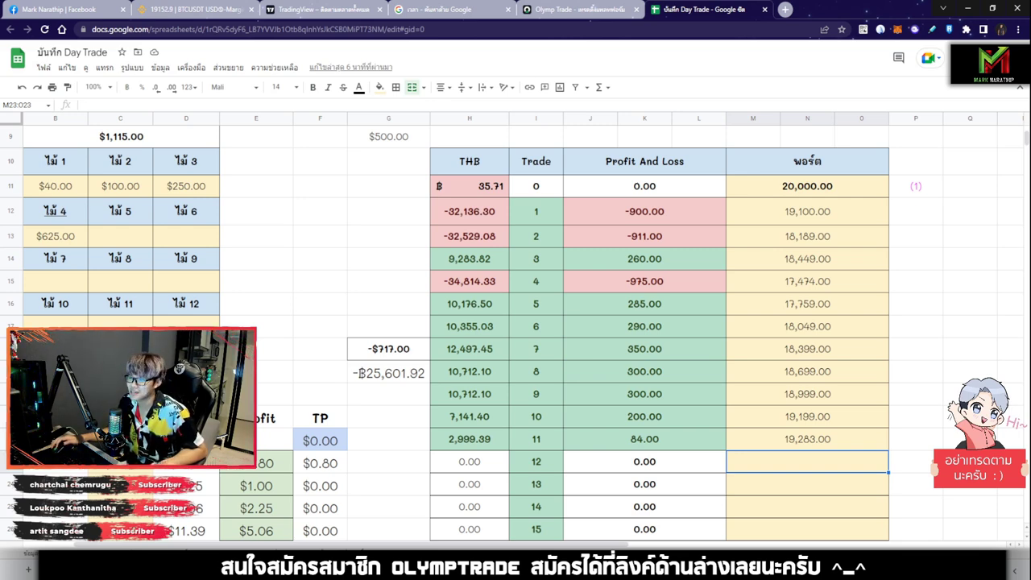
{"action": "scroll", "coordinate": [516, 333], "scroll_direction": "down", "scroll_amount": 1}
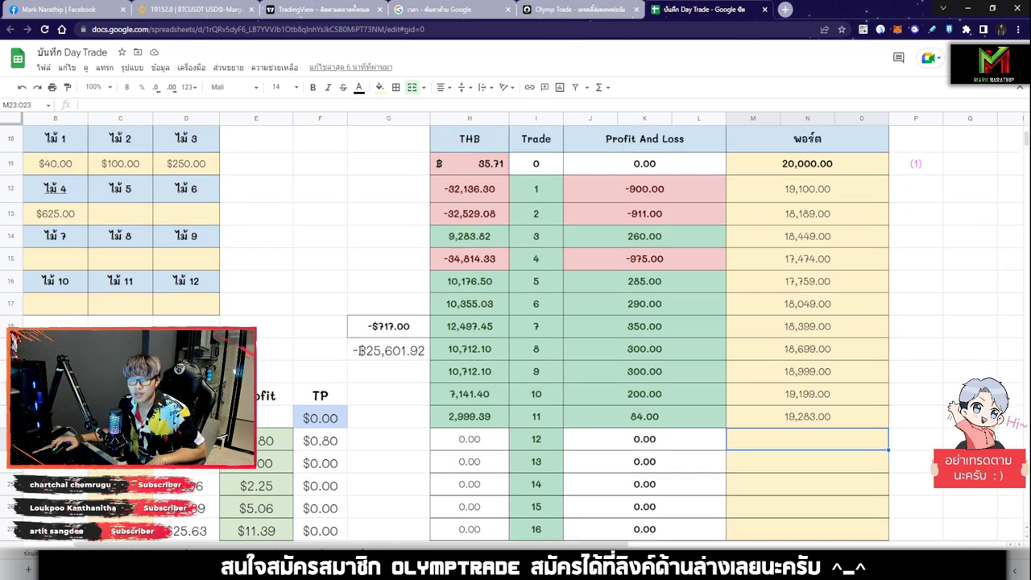
Step: Compare the losing trades 1, 2 and 4 with the run of trades 5 to 11 in the Profit And Loss column
{"action": "left_click", "coordinate": [644, 258]}
{"action": "left_click", "coordinate": [645, 214]}
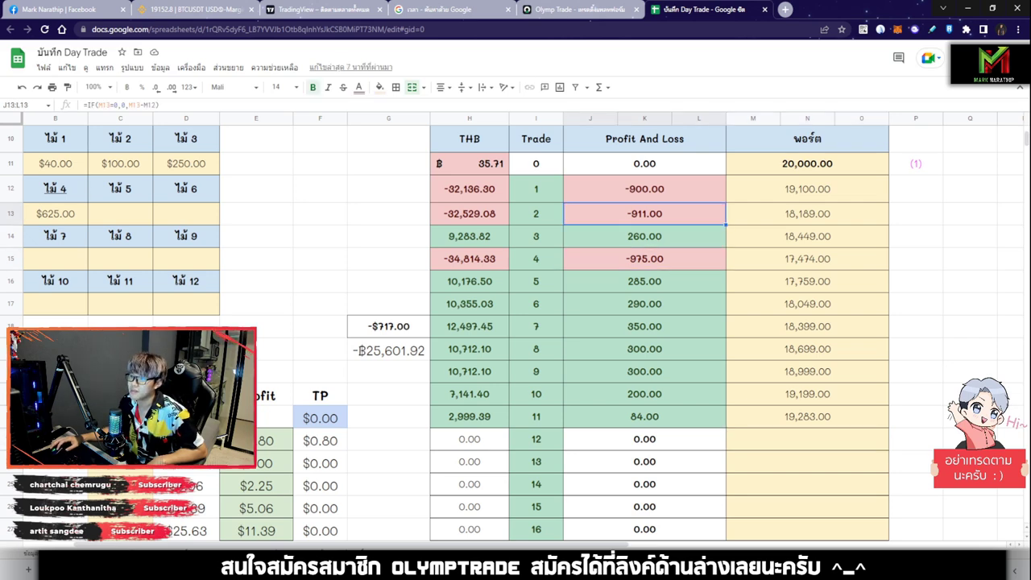
{"action": "left_click", "coordinate": [645, 189]}
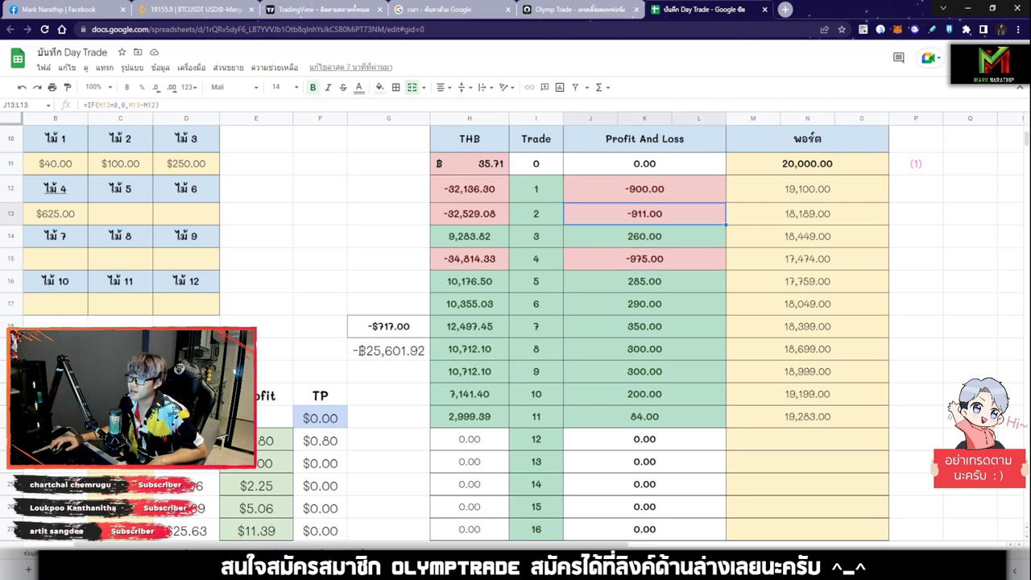
{"action": "left_click_drag", "start_coordinate": [644, 281], "coordinate": [644, 417]}
{"action": "left_click", "coordinate": [645, 394]}
{"action": "left_click", "coordinate": [645, 372]}
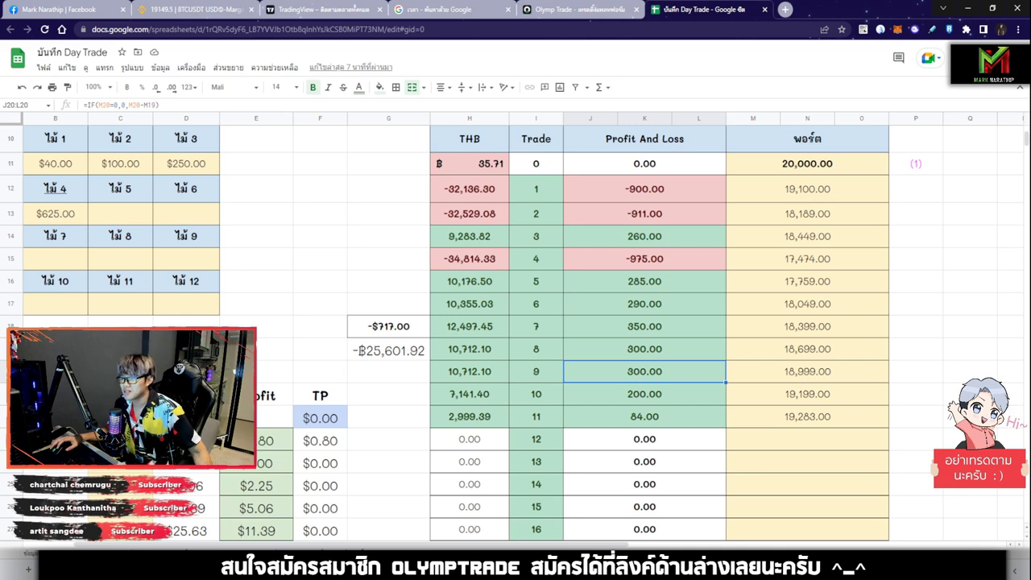
{"action": "left_click_drag", "start_coordinate": [645, 189], "coordinate": [645, 416]}
{"action": "left_click", "coordinate": [644, 304]}
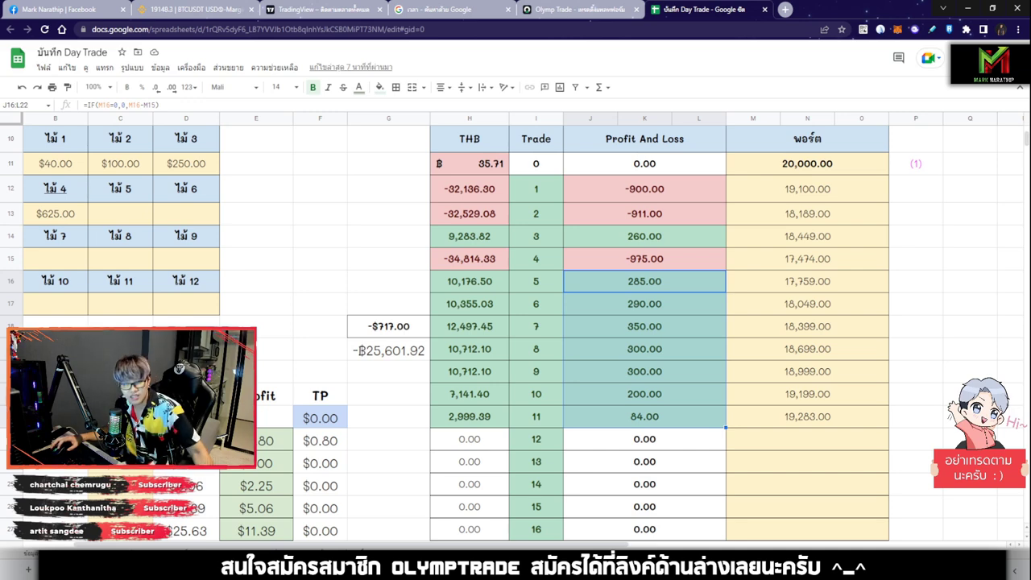
{"action": "key", "text": "Down"}
{"action": "key", "text": "Down"}
{"action": "key", "text": "Down"}
{"action": "key", "text": "Down"}
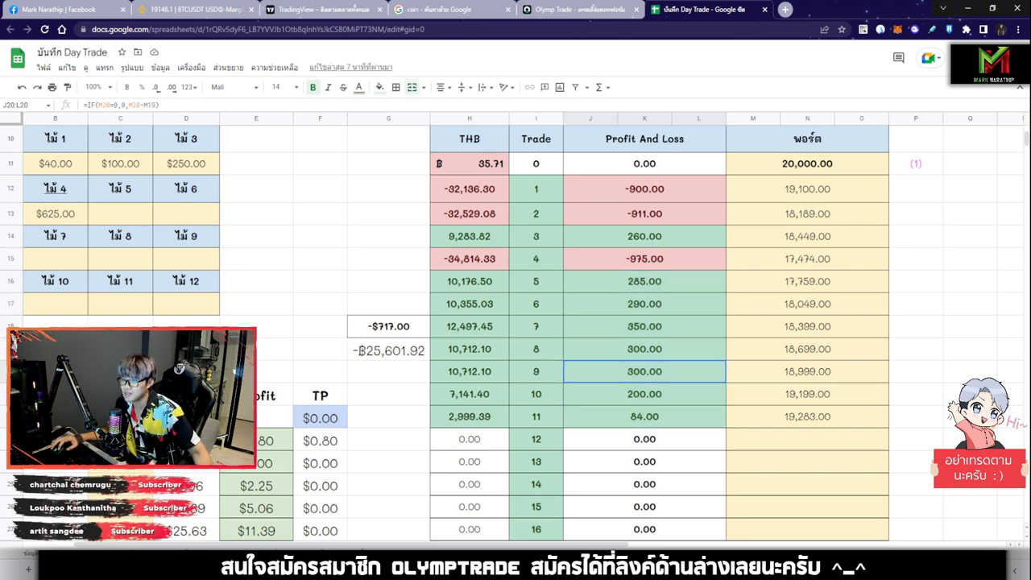
{"action": "key", "text": "Down"}
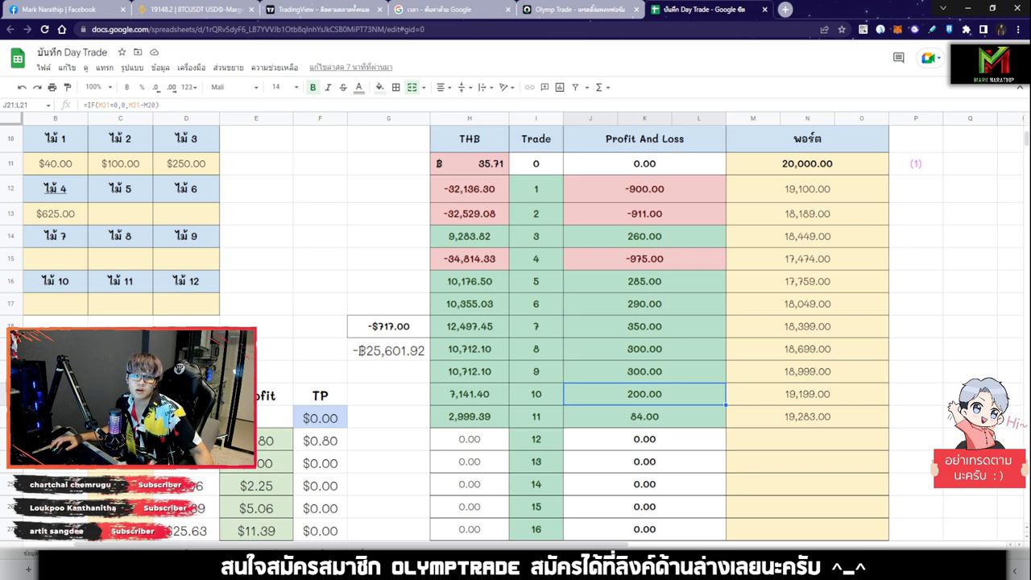
Step: Return to the results chart and examine its trend at the most recent trades
{"action": "scroll", "coordinate": [516, 322], "scroll_direction": "right", "scroll_amount": 5}
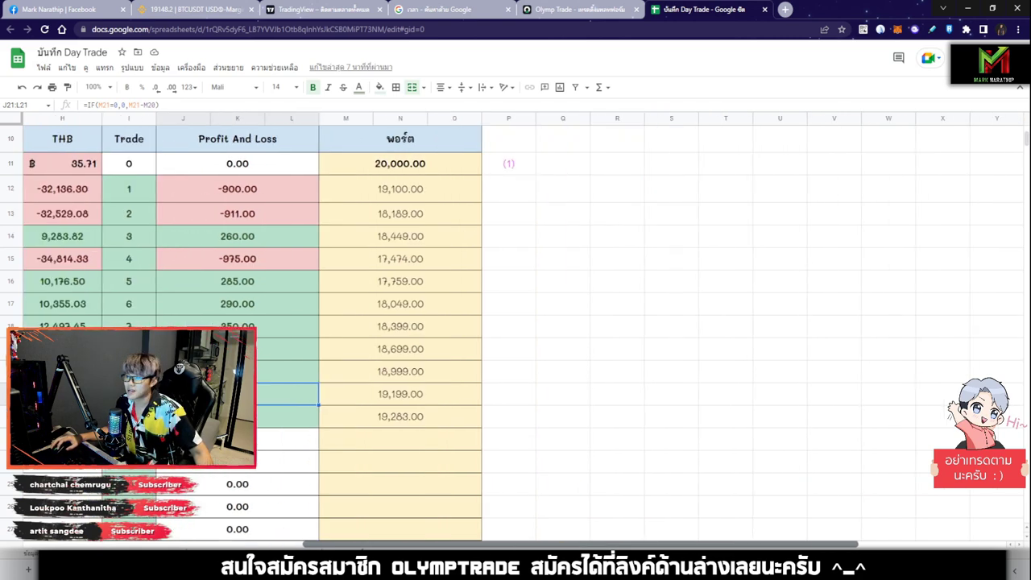
{"action": "scroll", "coordinate": [515, 323], "scroll_direction": "up", "scroll_amount": 3}
{"action": "scroll", "coordinate": [516, 323], "scroll_direction": "right", "scroll_amount": 2}
{"action": "left_click", "coordinate": [777, 189]}
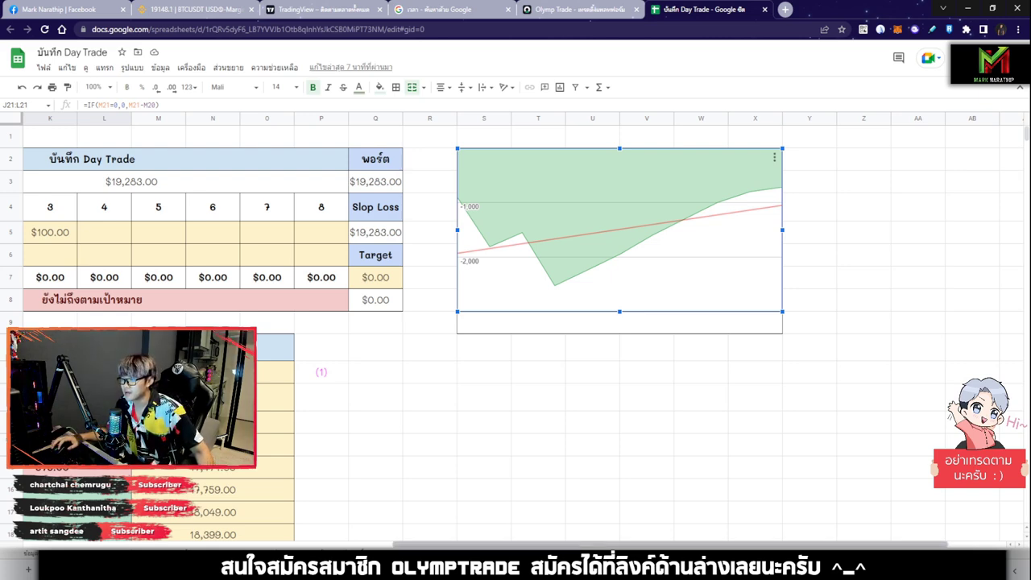
Step: Recheck the accumulated dollar result in cell G18 beside the trade log
{"action": "left_click_drag", "start_coordinate": [644, 545], "coordinate": [415, 545]}
{"action": "scroll", "coordinate": [451, 419], "scroll_direction": "down", "scroll_amount": 2}
{"action": "left_click_drag", "start_coordinate": [548, 545], "coordinate": [414, 544]}
{"action": "left_click", "coordinate": [423, 418]}
{"action": "left_click", "coordinate": [423, 394]}
Step: Look over the sheet from the trade log and Martingale calculator up to the Day Trade summary
{"action": "scroll", "coordinate": [423, 394], "scroll_direction": "down", "scroll_amount": 2}
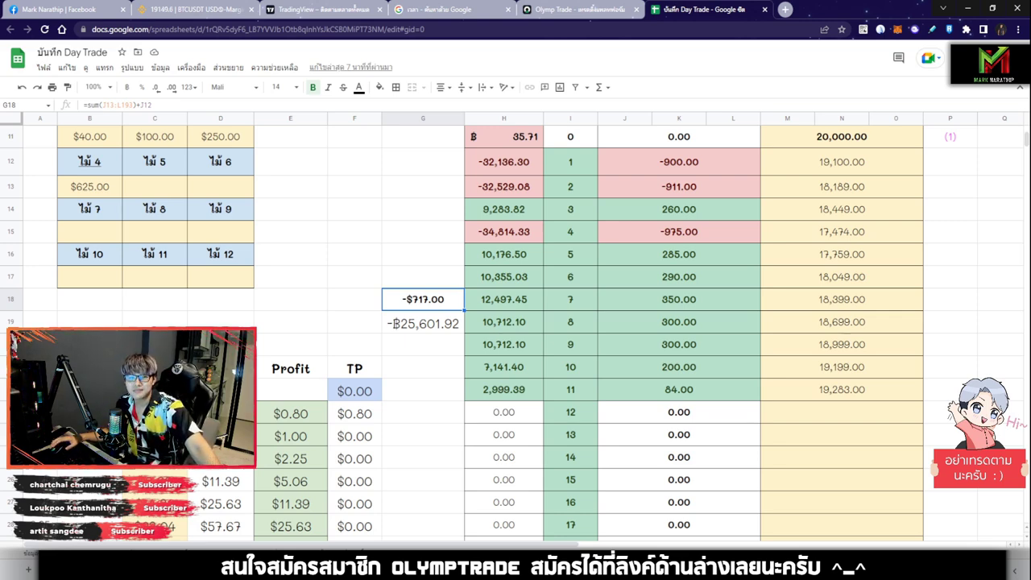
{"action": "scroll", "coordinate": [515, 323], "scroll_direction": "down", "scroll_amount": 1}
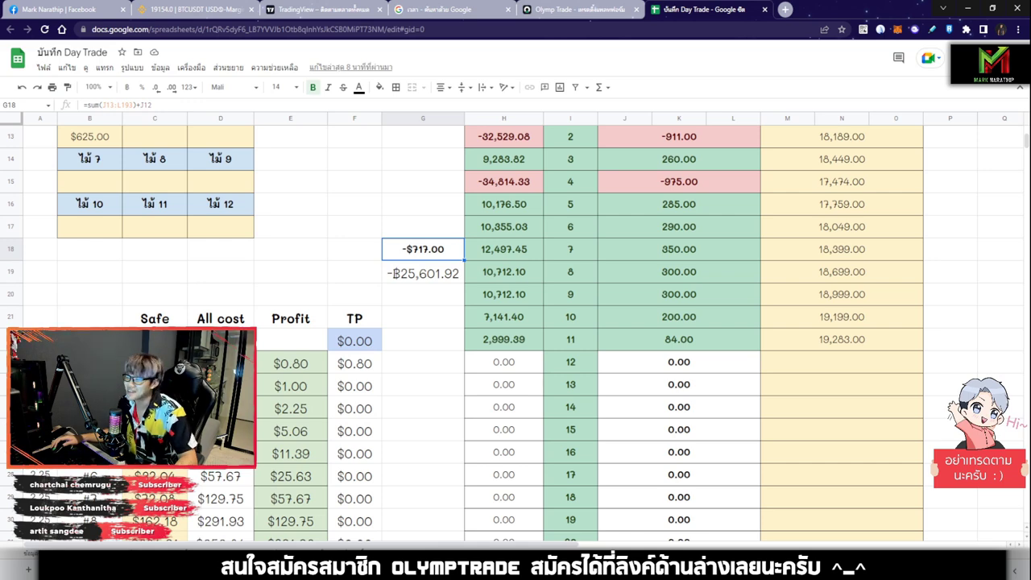
{"action": "scroll", "coordinate": [515, 322], "scroll_direction": "up", "scroll_amount": 1}
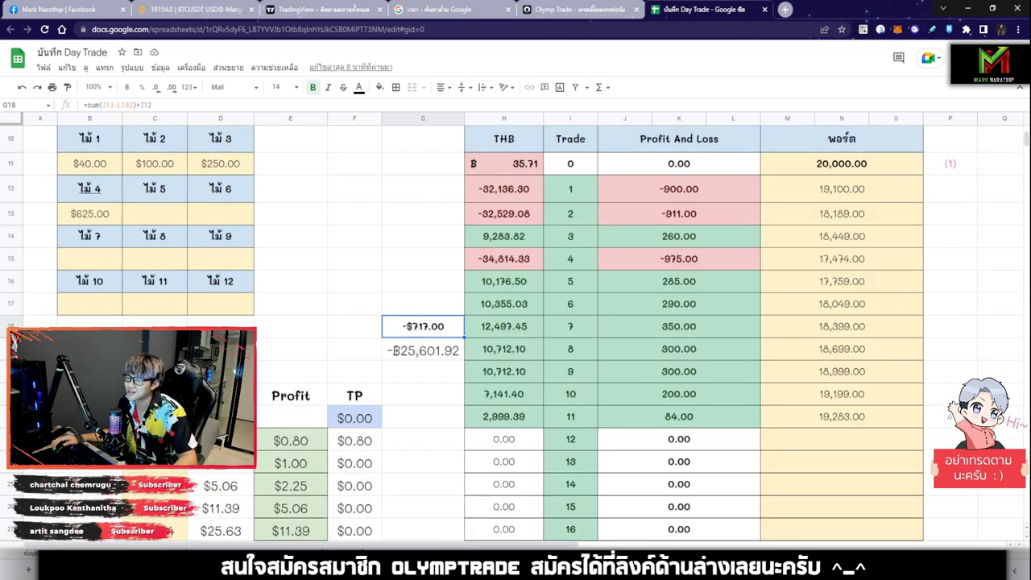
{"action": "scroll", "coordinate": [515, 322], "scroll_direction": "up", "scroll_amount": 3}
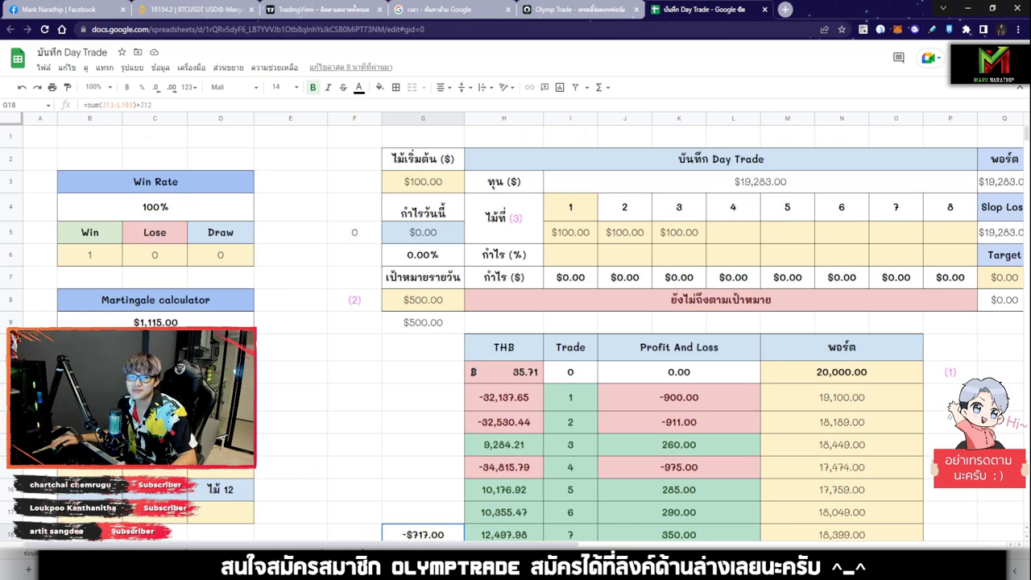
{"action": "scroll", "coordinate": [516, 322], "scroll_direction": "down", "scroll_amount": 3}
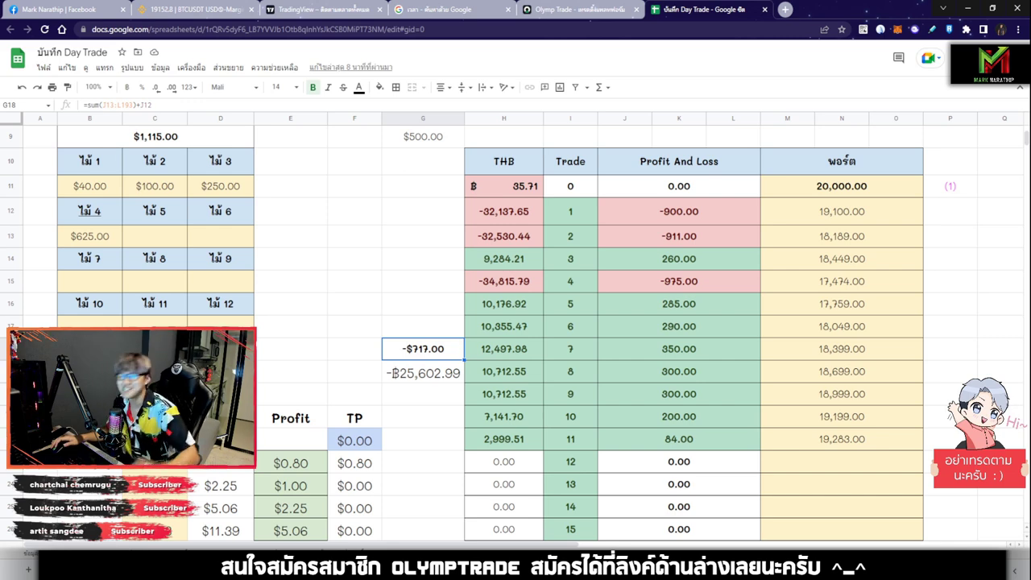
{"action": "scroll", "coordinate": [516, 322], "scroll_direction": "up", "scroll_amount": 1}
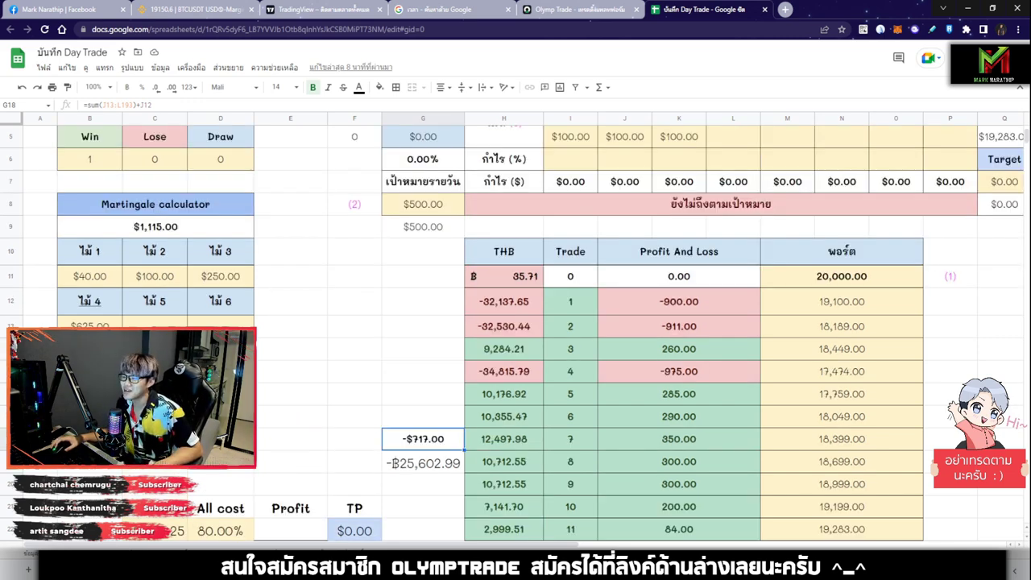
{"action": "scroll", "coordinate": [515, 322], "scroll_direction": "up", "scroll_amount": 1}
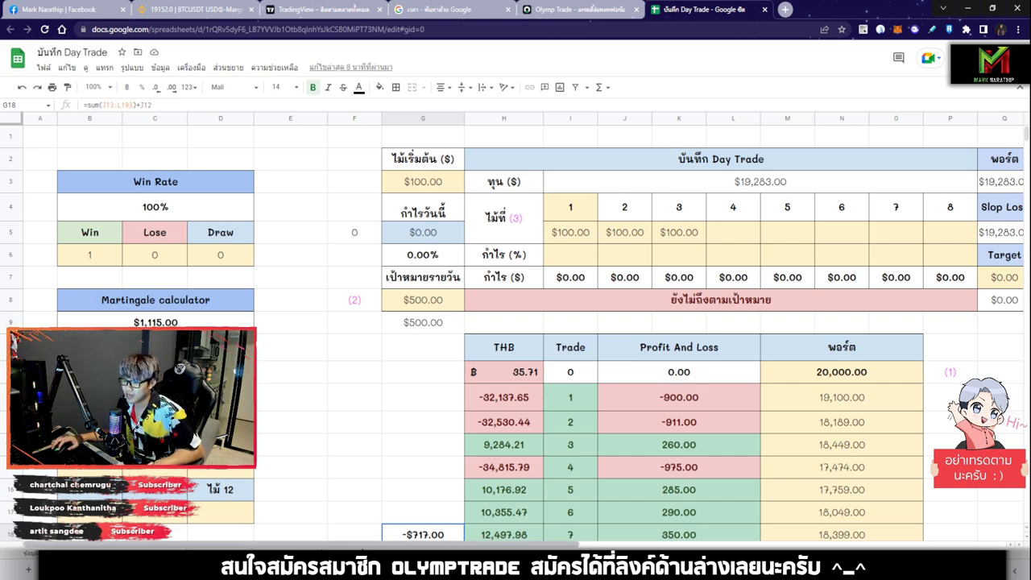
Step: Examine the stake amounts of rounds 1 to 3 in row 5 of the Day Trade table, selecting I5:K5
{"action": "scroll", "coordinate": [524, 330], "scroll_direction": "right", "scroll_amount": 2}
{"action": "mouse_move", "coordinate": [390, 545]}
{"action": "left_mouse_down"}
{"action": "mouse_move", "coordinate": [427, 545]}
{"action": "mouse_move", "coordinate": [390, 545]}
{"action": "left_mouse_up"}
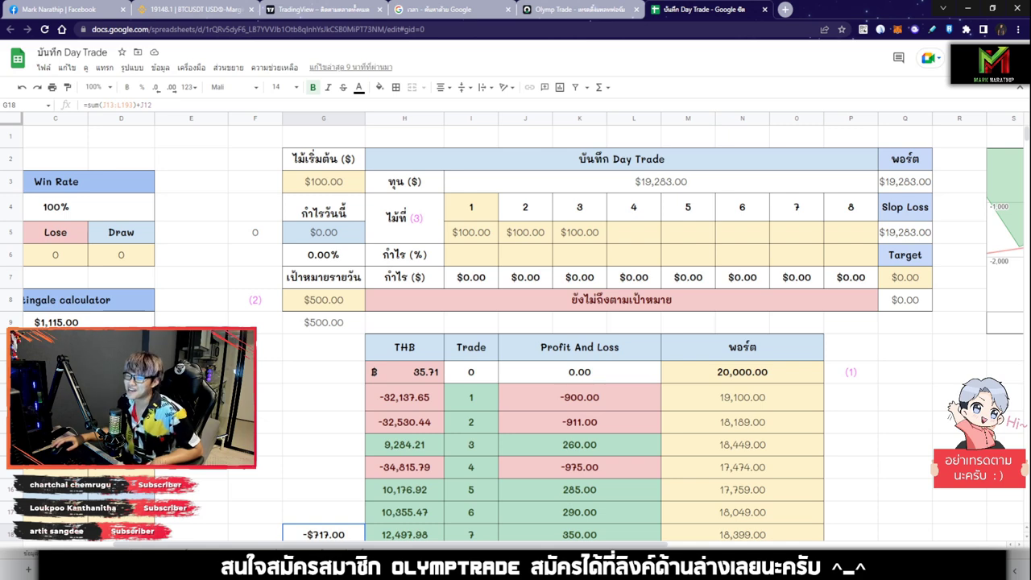
{"action": "left_click", "coordinate": [472, 233]}
{"action": "left_click", "coordinate": [526, 233]}
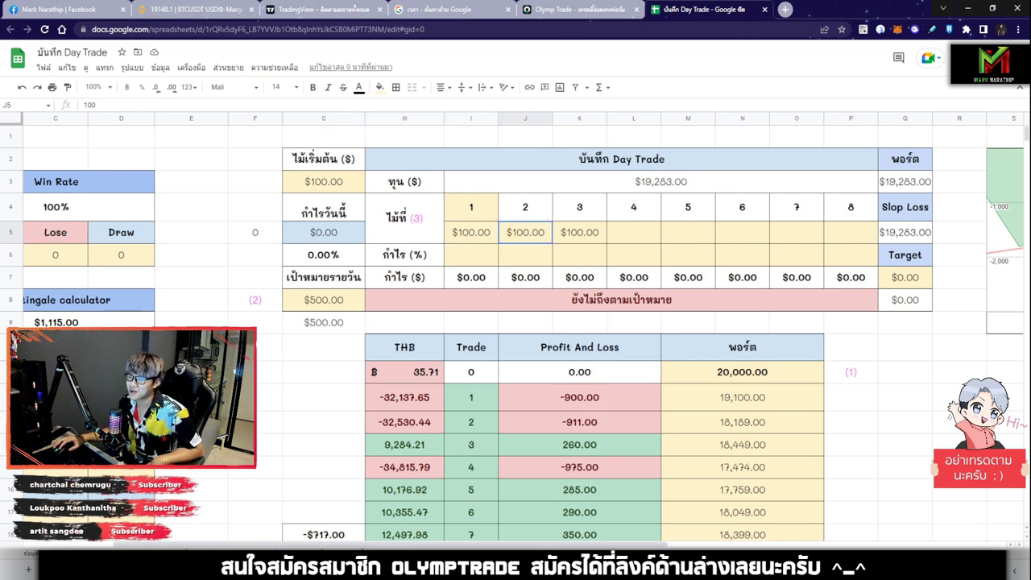
{"action": "left_click", "coordinate": [580, 233]}
{"action": "left_click", "coordinate": [471, 232]}
{"action": "left_click", "coordinate": [525, 233]}
{"action": "left_click", "coordinate": [580, 233]}
{"action": "left_click_drag", "start_coordinate": [471, 233], "coordinate": [634, 233]}
{"action": "left_click", "coordinate": [634, 233]}
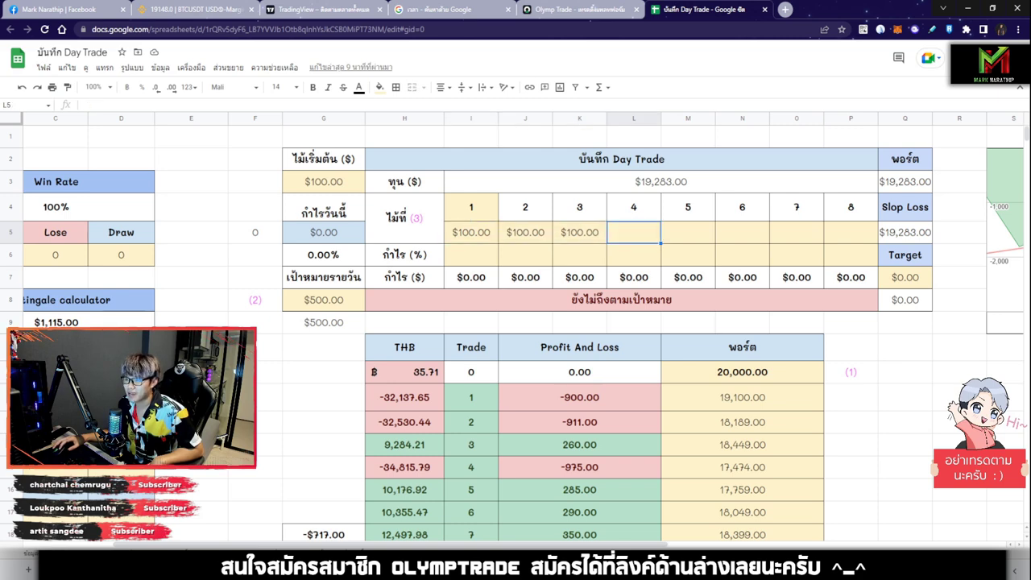
{"action": "left_click_drag", "start_coordinate": [472, 233], "coordinate": [580, 233]}
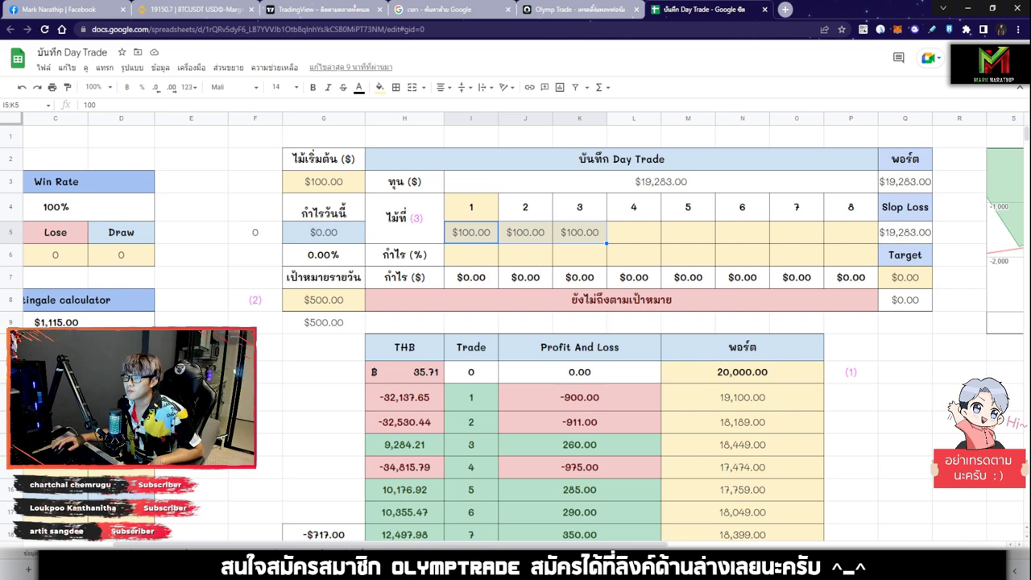
Step: Switch to Olymp Trade to view the AUD/JPY trading page, and return to the Day Trade sheet
{"action": "left_click", "coordinate": [580, 9]}
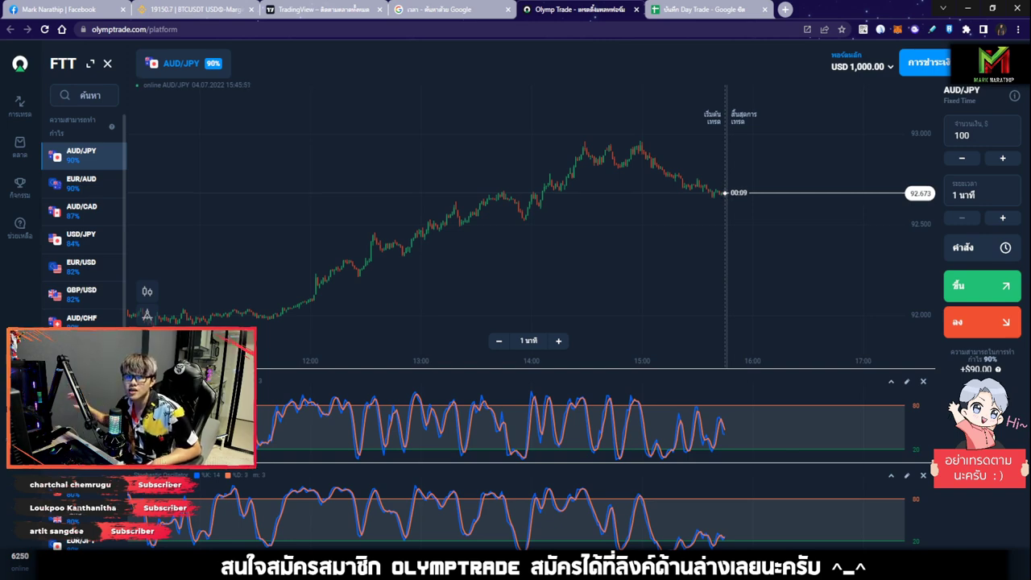
{"action": "key", "text": "ctrl+Tab"}
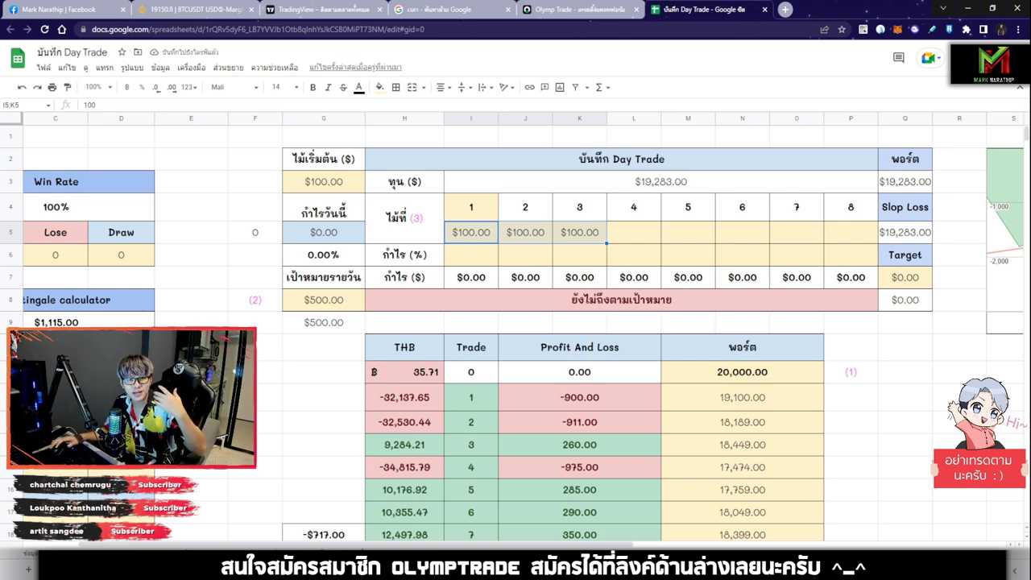
Step: Enter 80% as the profit rate of rounds 1 to 3 in row 6 and inspect the day's profit in G5
{"action": "left_click", "coordinate": [471, 255]}
{"action": "type", "text": "80"}
{"action": "key", "text": "Return"}
{"action": "left_click", "coordinate": [526, 256]}
{"action": "type", "text": "80"}
{"action": "key", "text": "Right"}
{"action": "type", "text": "80"}
{"action": "key", "text": "Return"}
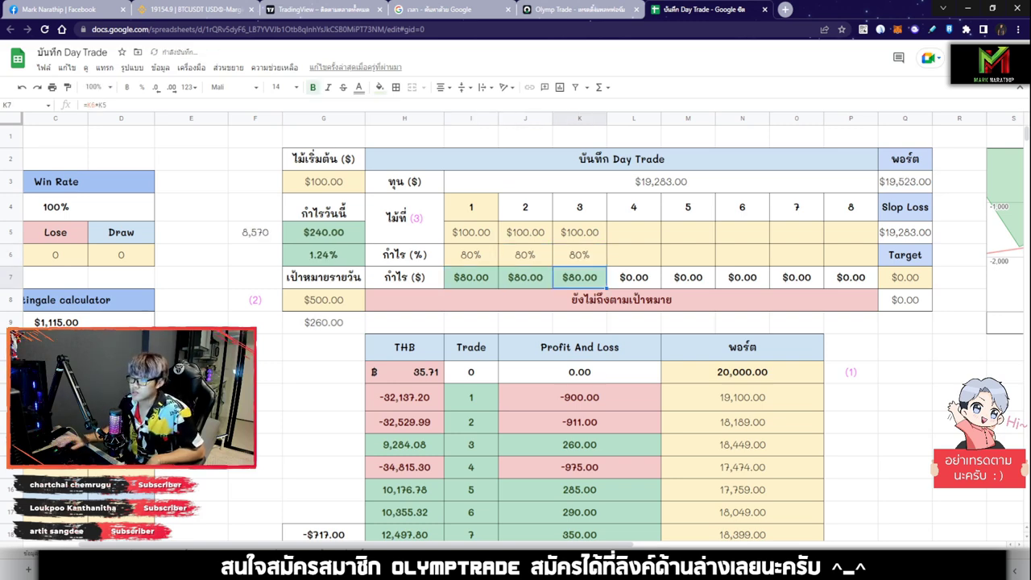
{"action": "left_click", "coordinate": [324, 233]}
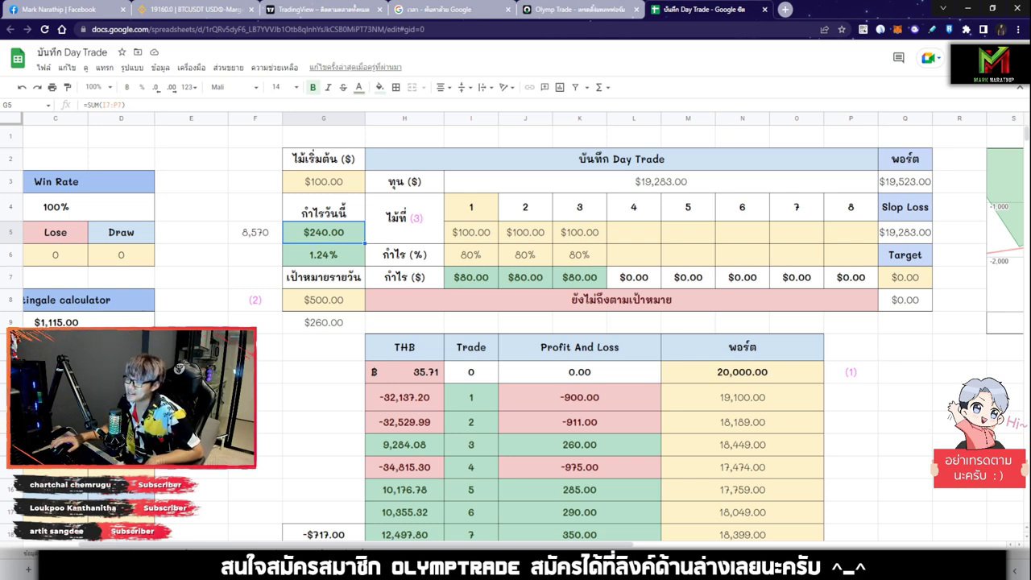
Step: Clear the profit rates of rounds 1 to 3 in I6:K6 and select trade 11's portfolio value in the trade log
{"action": "scroll", "coordinate": [516, 331], "scroll_direction": "down", "scroll_amount": 3}
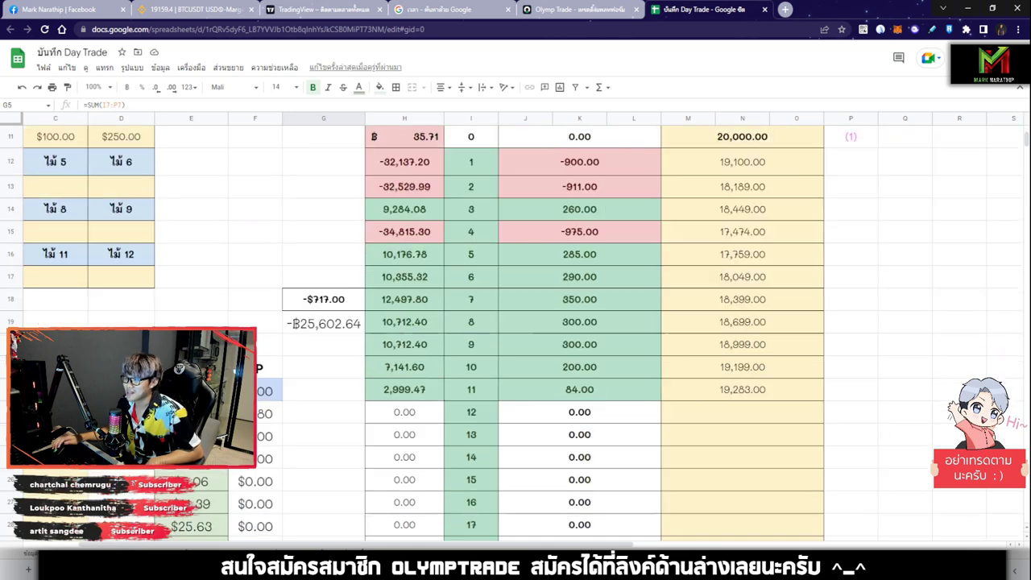
{"action": "scroll", "coordinate": [515, 330], "scroll_direction": "up", "scroll_amount": 3}
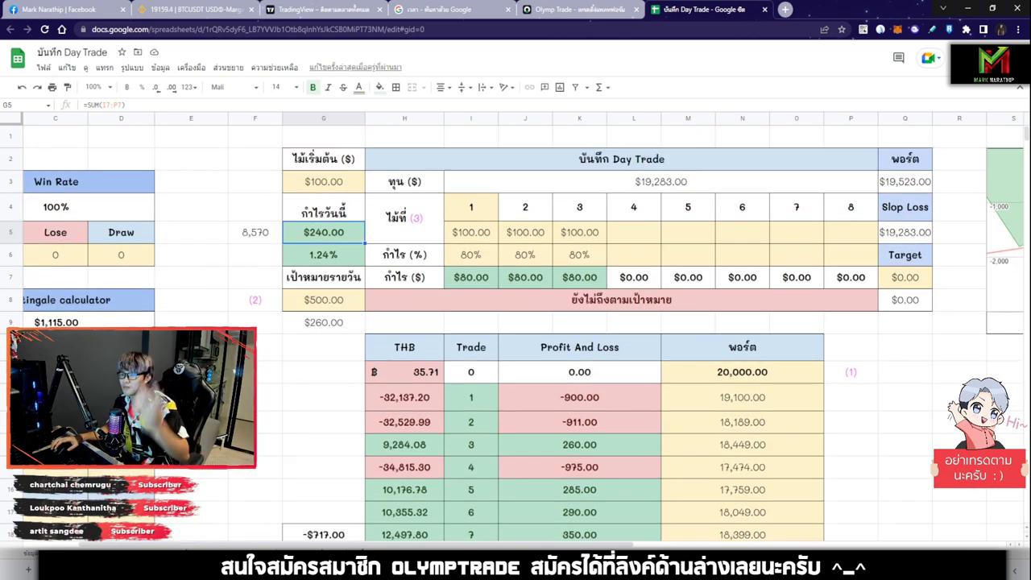
{"action": "left_click_drag", "start_coordinate": [471, 255], "coordinate": [588, 256]}
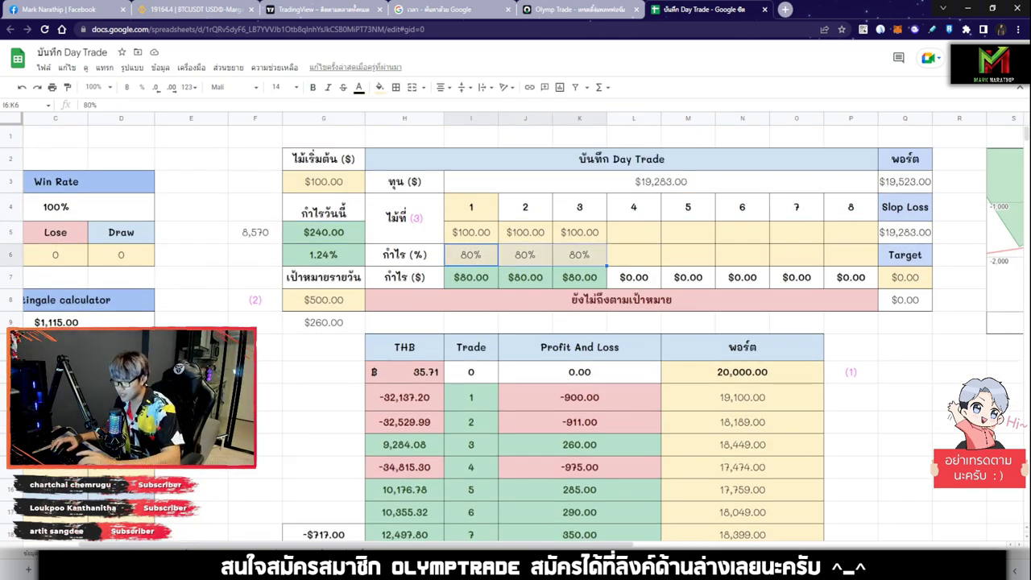
{"action": "key", "text": "Delete"}
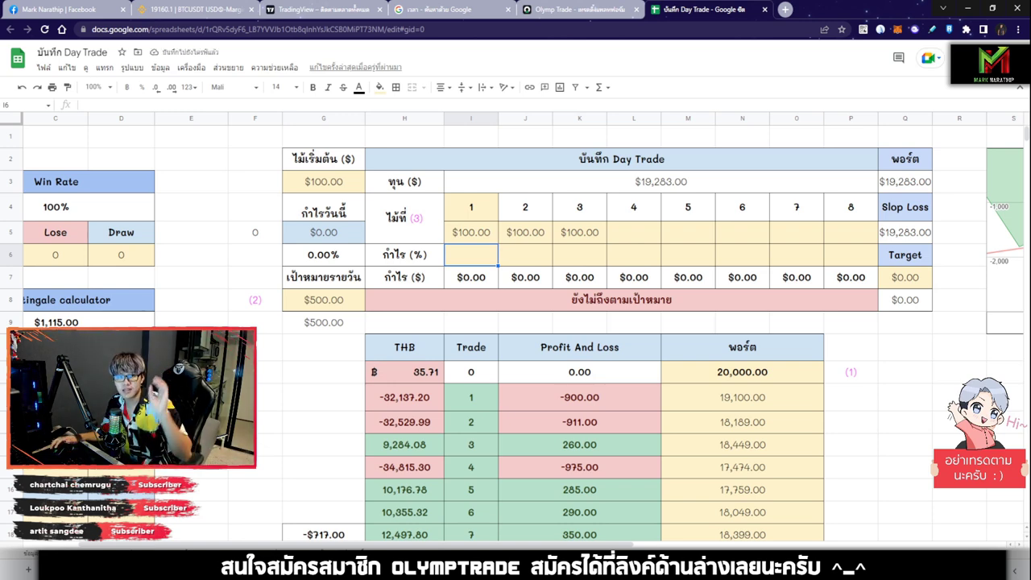
{"action": "scroll", "coordinate": [564, 322], "scroll_direction": "down", "scroll_amount": 3}
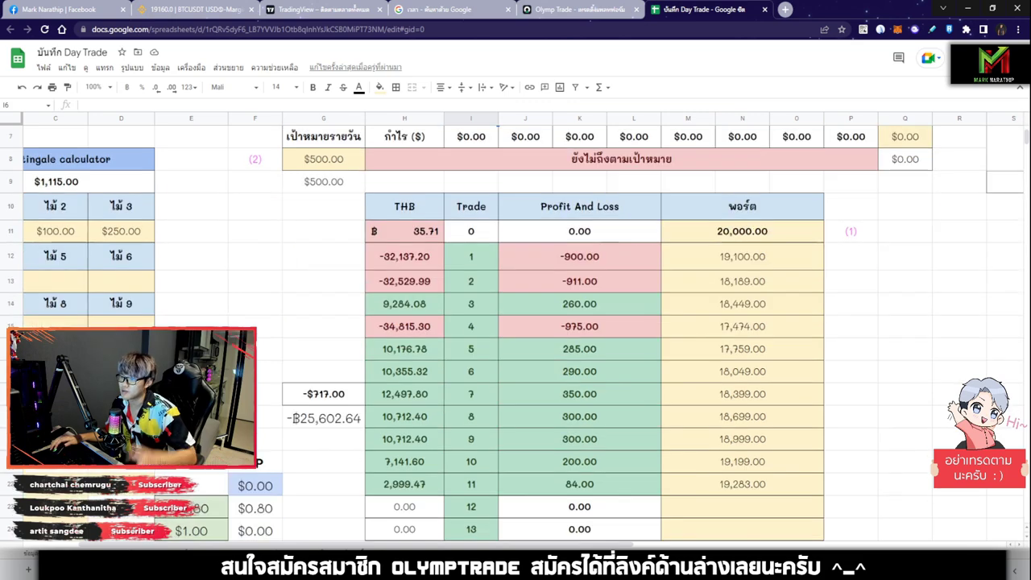
{"action": "left_click", "coordinate": [742, 485]}
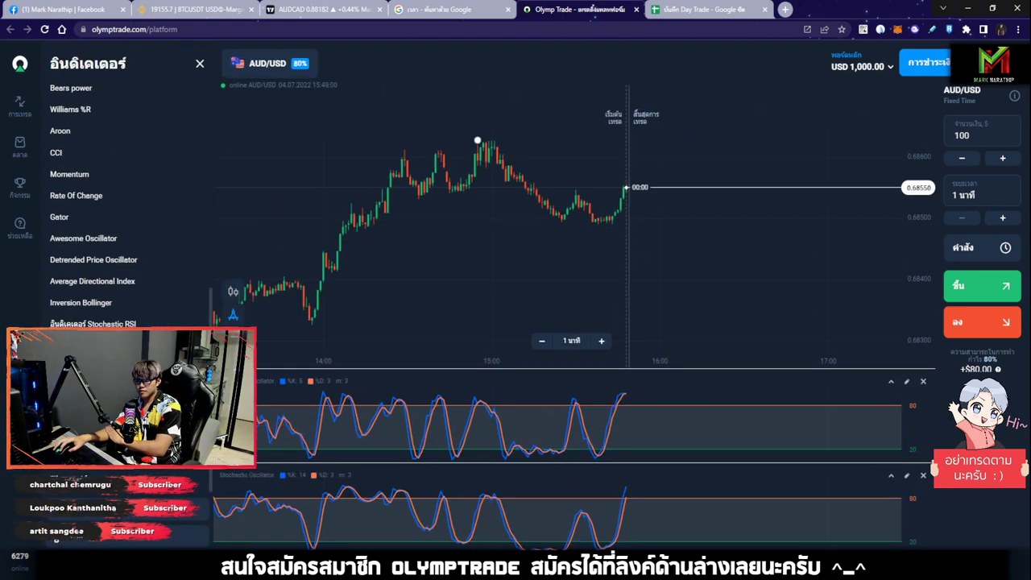
Step: Look over the AUD/USD chart in Olymp Trade and switch to EUR/AUD from the Fixed Time asset list
{"action": "left_click", "coordinate": [302, 102]}
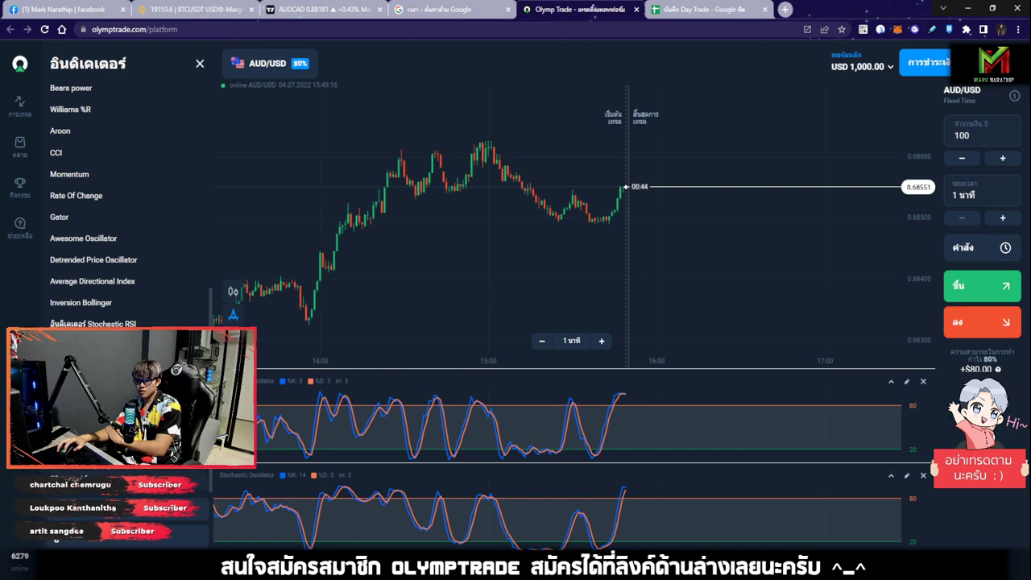
{"action": "left_click_drag", "start_coordinate": [471, 233], "coordinate": [492, 233]}
{"action": "left_click", "coordinate": [270, 64]}
{"action": "scroll", "coordinate": [572, 161], "scroll_direction": "up", "scroll_amount": 5}
{"action": "scroll", "coordinate": [538, 172], "scroll_direction": "down", "scroll_amount": 7}
{"action": "scroll", "coordinate": [592, 165], "scroll_direction": "up", "scroll_amount": 7}
{"action": "scroll", "coordinate": [592, 164], "scroll_direction": "down", "scroll_amount": 6}
{"action": "scroll", "coordinate": [593, 223], "scroll_direction": "up", "scroll_amount": 6}
{"action": "left_click", "coordinate": [82, 184]}
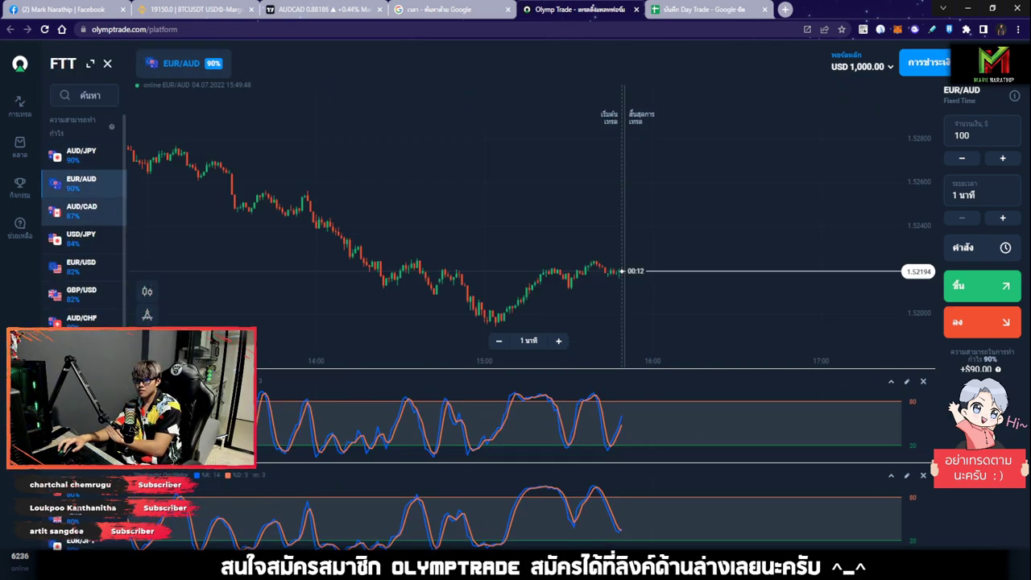
Step: Open the EUR/USD chart and place a one-minute down trade of $100
{"action": "left_click", "coordinate": [82, 267]}
{"action": "scroll", "coordinate": [471, 177], "scroll_direction": "down", "scroll_amount": 6}
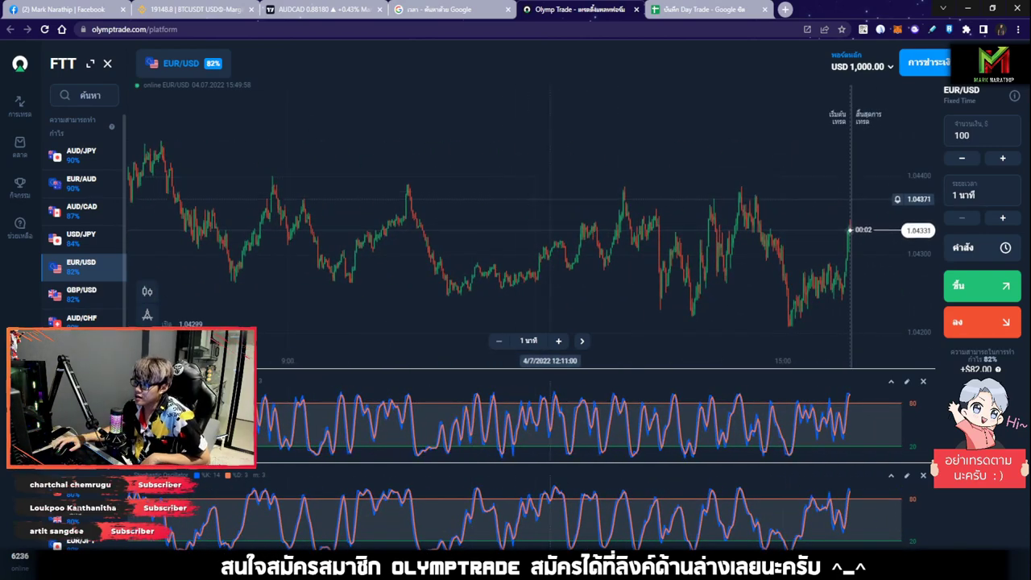
{"action": "scroll", "coordinate": [592, 291], "scroll_direction": "up", "scroll_amount": 6}
{"action": "left_click", "coordinate": [982, 322]}
Step: Annotate the zoomed-out EUR/USD chart with a long, slightly descending arrow from the earlier highs to the latest price
{"action": "scroll", "coordinate": [599, 242], "scroll_direction": "up", "scroll_amount": 3}
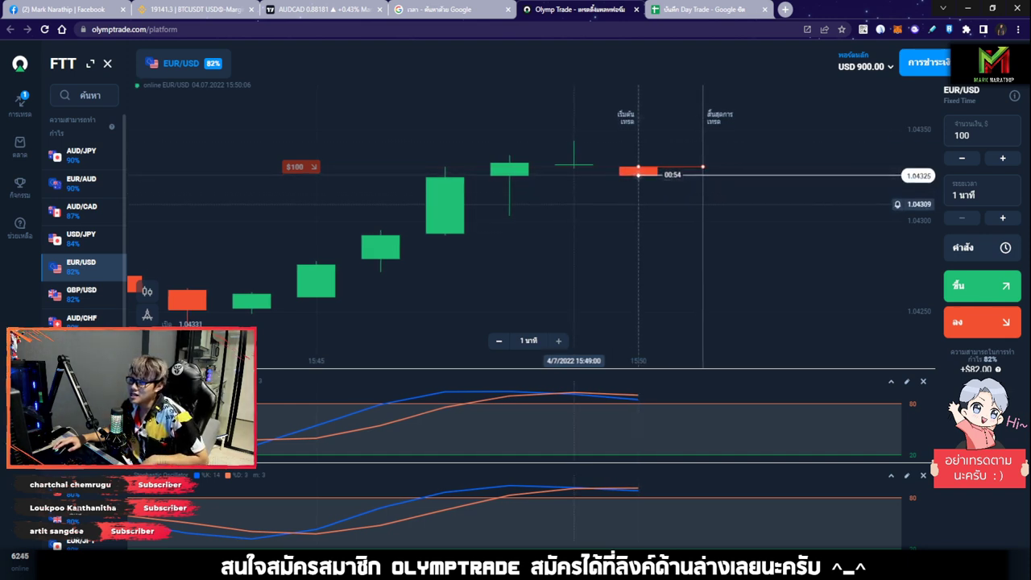
{"action": "scroll", "coordinate": [600, 165], "scroll_direction": "down", "scroll_amount": 1}
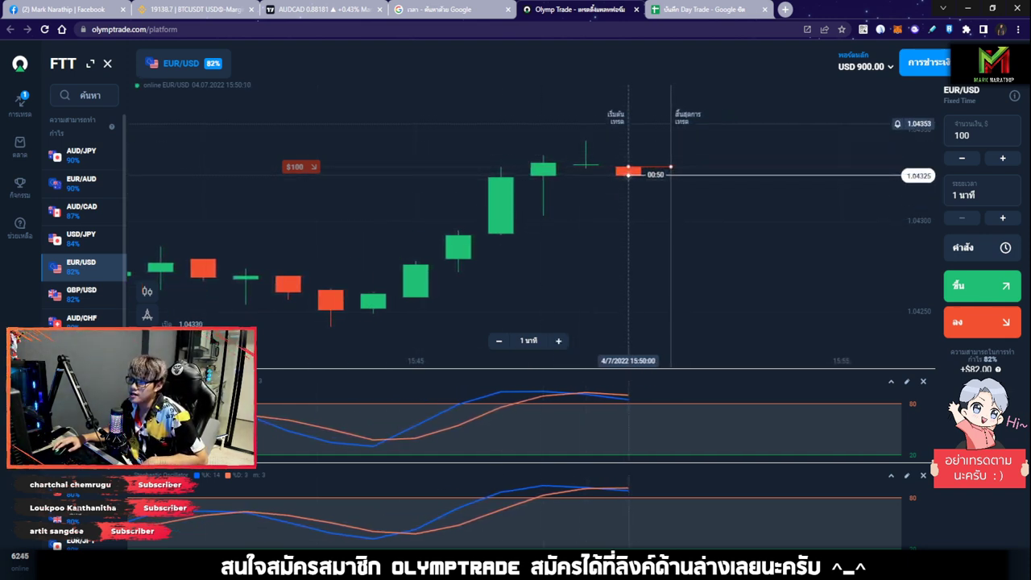
{"action": "scroll", "coordinate": [515, 226], "scroll_direction": "down", "scroll_amount": 6}
{"action": "left_click_drag", "start_coordinate": [509, 165], "coordinate": [727, 165]}
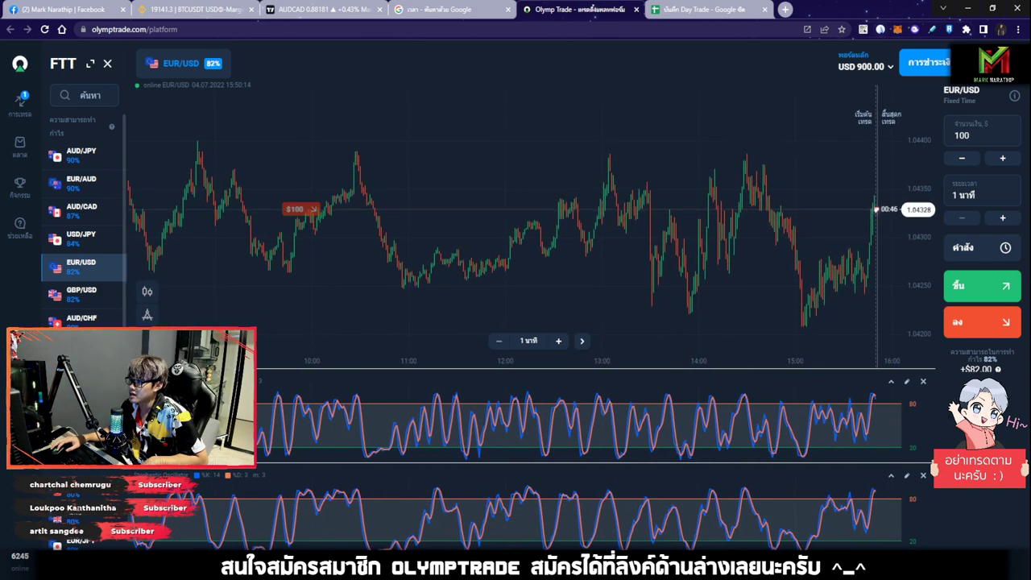
{"action": "left_click", "coordinate": [881, 29]}
{"action": "left_click", "coordinate": [814, 56]}
{"action": "left_click_drag", "start_coordinate": [153, 113], "coordinate": [889, 177]}
{"action": "left_click", "coordinate": [793, 80]}
{"action": "scroll", "coordinate": [592, 191], "scroll_direction": "up", "scroll_amount": 8}
Step: Draw arrows along the latest EUR/USD rally, two descending lines across its peak and two steep falls to the right of the entry
{"action": "left_click", "coordinate": [814, 57]}
{"action": "left_click_drag", "start_coordinate": [469, 99], "coordinate": [689, 183]}
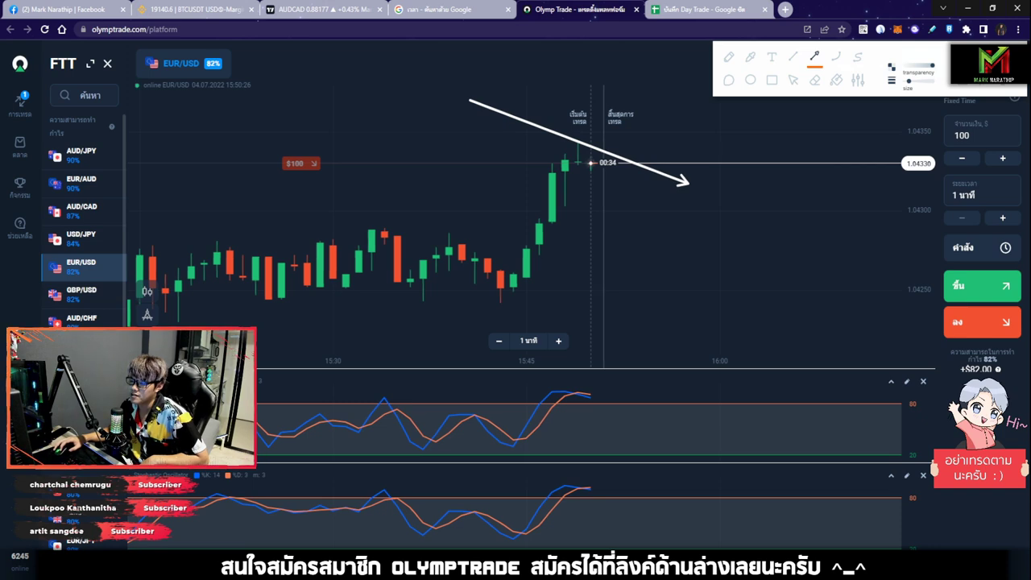
{"action": "left_click_drag", "start_coordinate": [496, 298], "coordinate": [568, 155]}
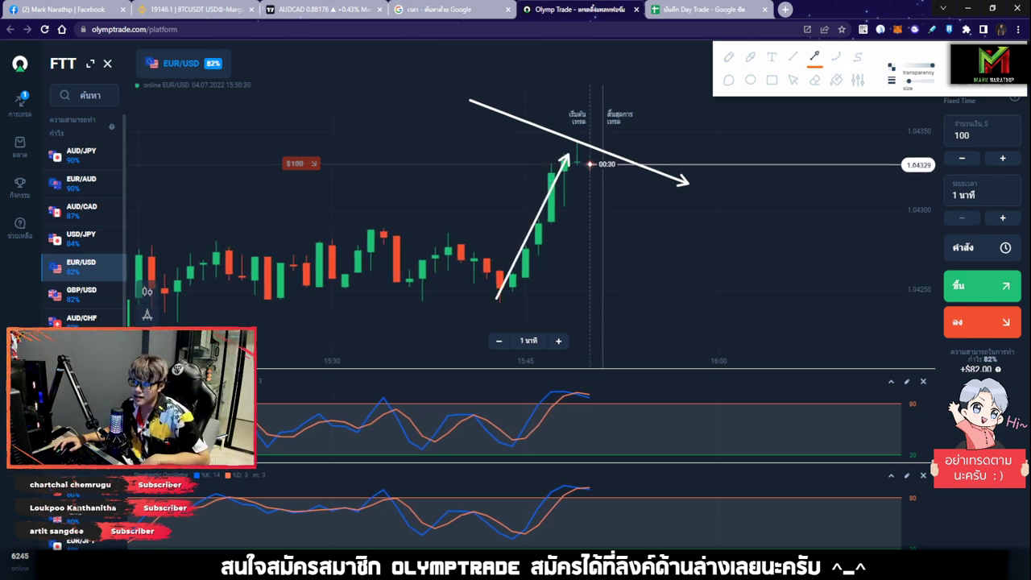
{"action": "left_click_drag", "start_coordinate": [618, 184], "coordinate": [717, 319]}
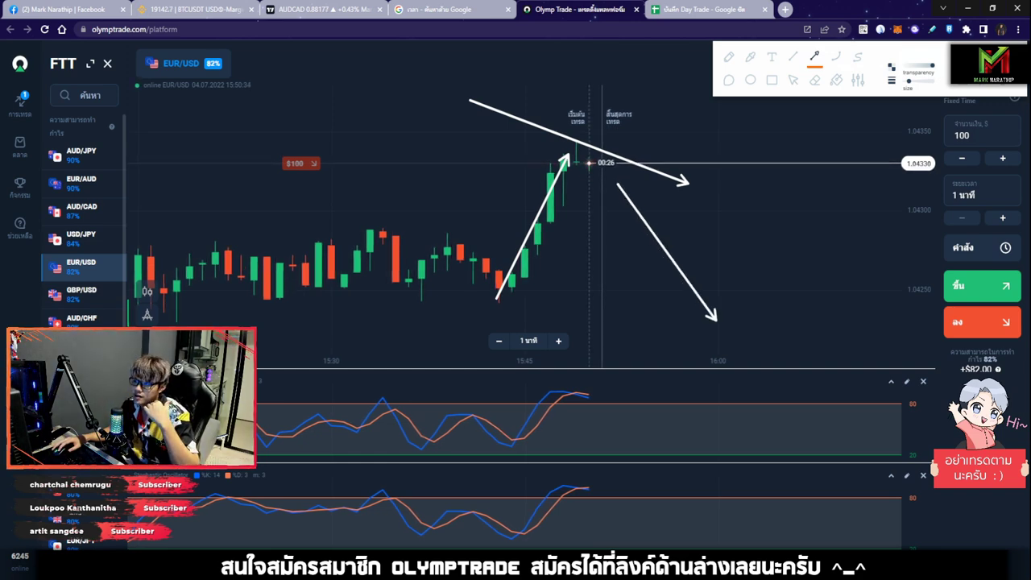
{"action": "left_click_drag", "start_coordinate": [461, 74], "coordinate": [732, 181]}
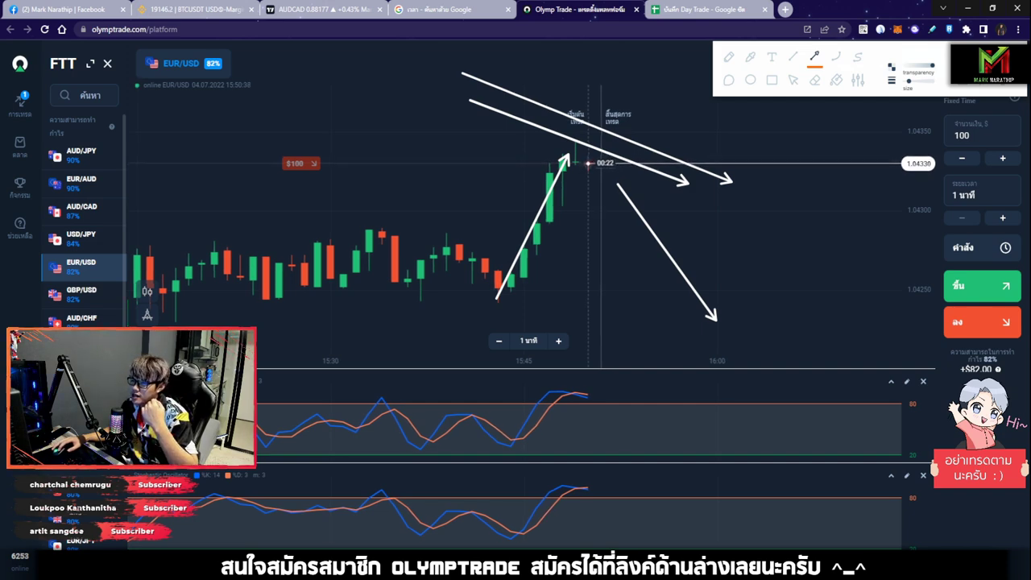
{"action": "left_click_drag", "start_coordinate": [600, 197], "coordinate": [695, 332]}
Step: Mark the upper Stochastic's latest overbought crossover with two downward arrows and a rectangle, and close the annotation tool
{"action": "left_click_drag", "start_coordinate": [557, 368], "coordinate": [635, 411]}
{"action": "left_click_drag", "start_coordinate": [529, 383], "coordinate": [596, 427]}
{"action": "left_click", "coordinate": [772, 79]}
{"action": "left_click_drag", "start_coordinate": [545, 373], "coordinate": [611, 411]}
{"action": "left_click", "coordinate": [794, 79]}
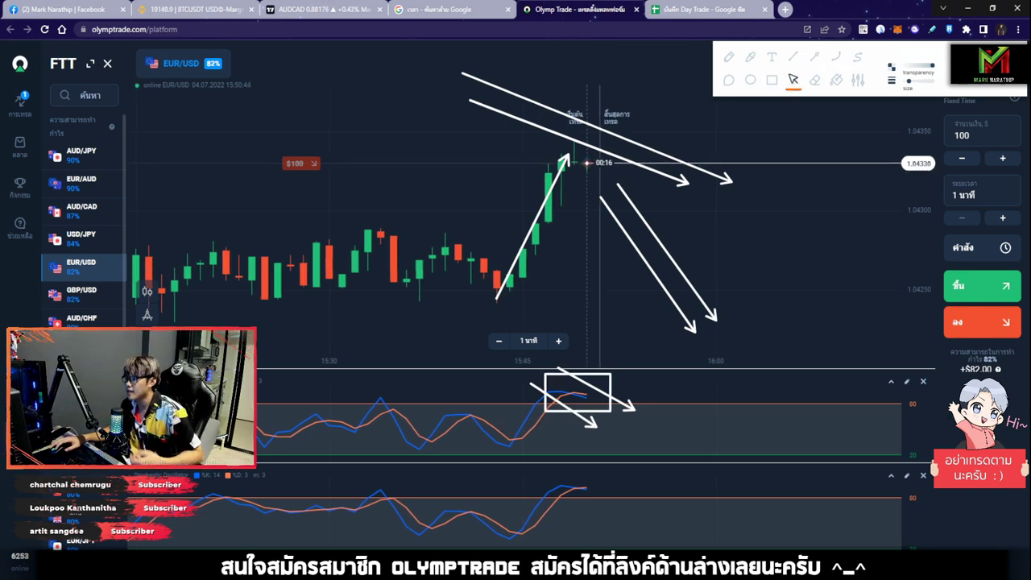
{"action": "key", "text": "Escape"}
{"action": "scroll", "coordinate": [592, 171], "scroll_direction": "up", "scroll_amount": 5}
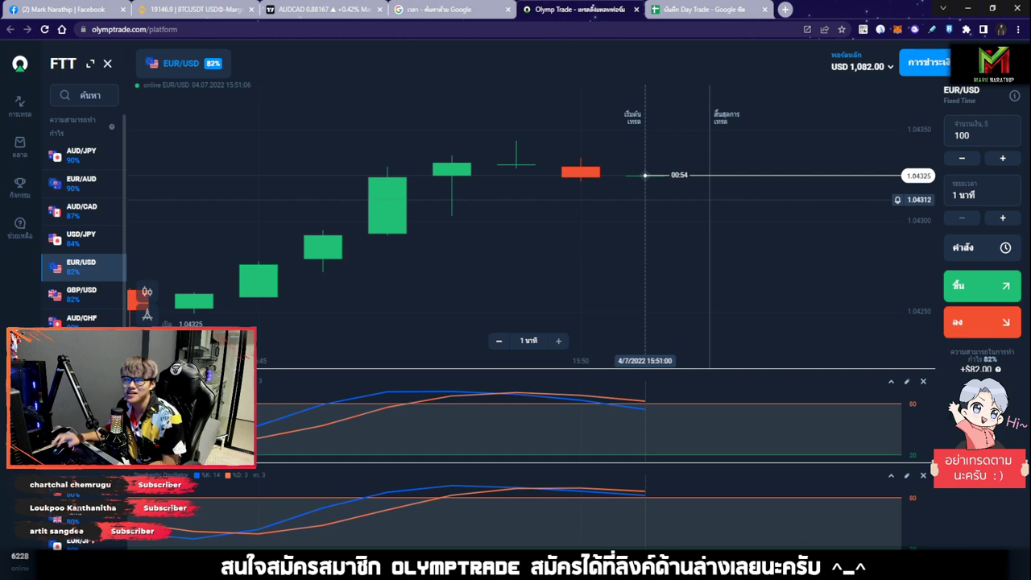
Step: Switch to the Day Trade sheet and enter 82% as the profit rate of round 1
{"action": "left_click", "coordinate": [704, 9]}
{"action": "type", "text": "82"}
{"action": "key", "text": "Return"}
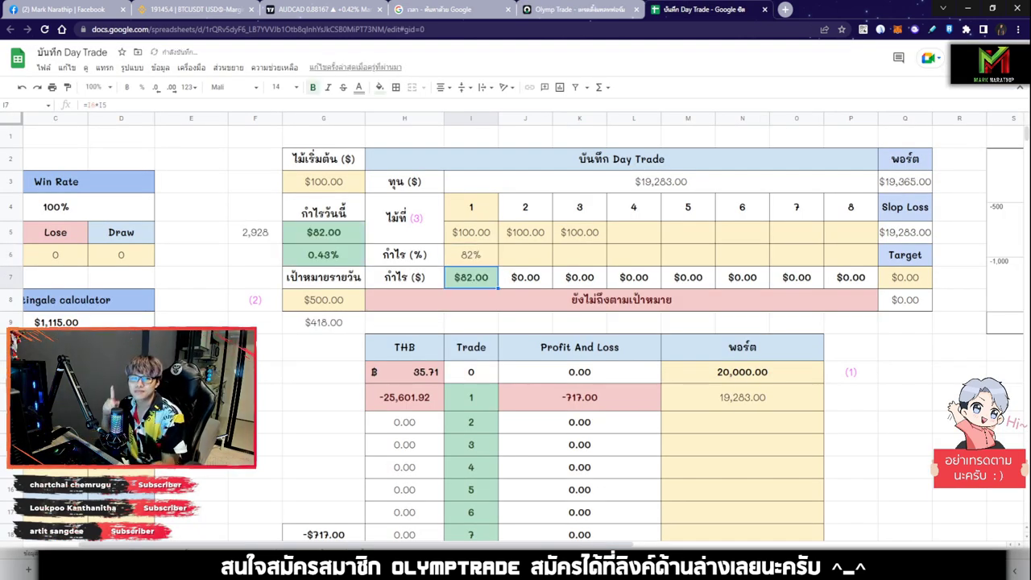
Step: Check the EUR/USD chart in Olymp Trade and examine the stakes and empty profit rates of rounds 2 and 3 in the Day Trade sheet
{"action": "key", "text": "ctrl+shift+Tab"}
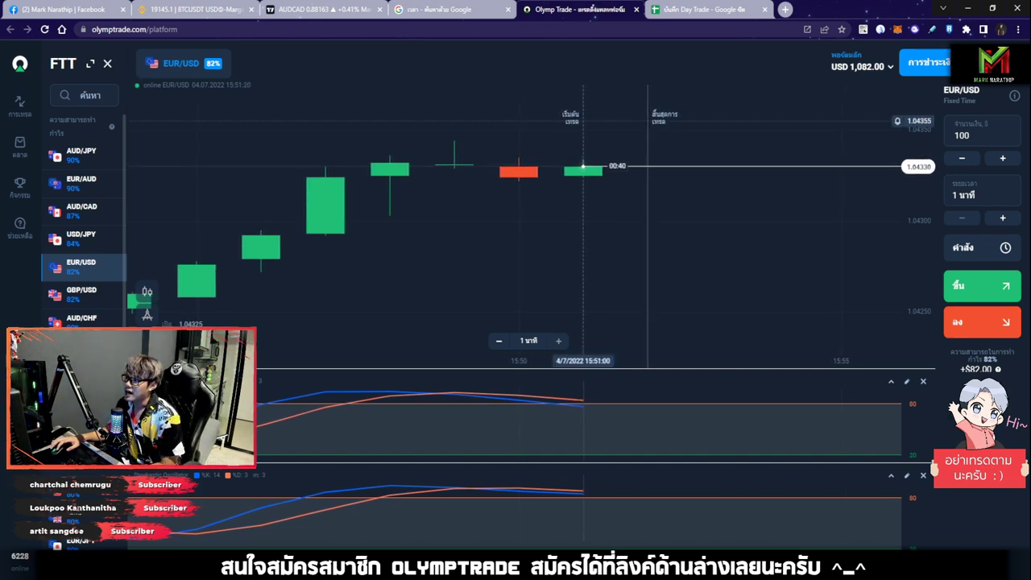
{"action": "left_click", "coordinate": [709, 9]}
{"action": "left_click_drag", "start_coordinate": [525, 233], "coordinate": [580, 233]}
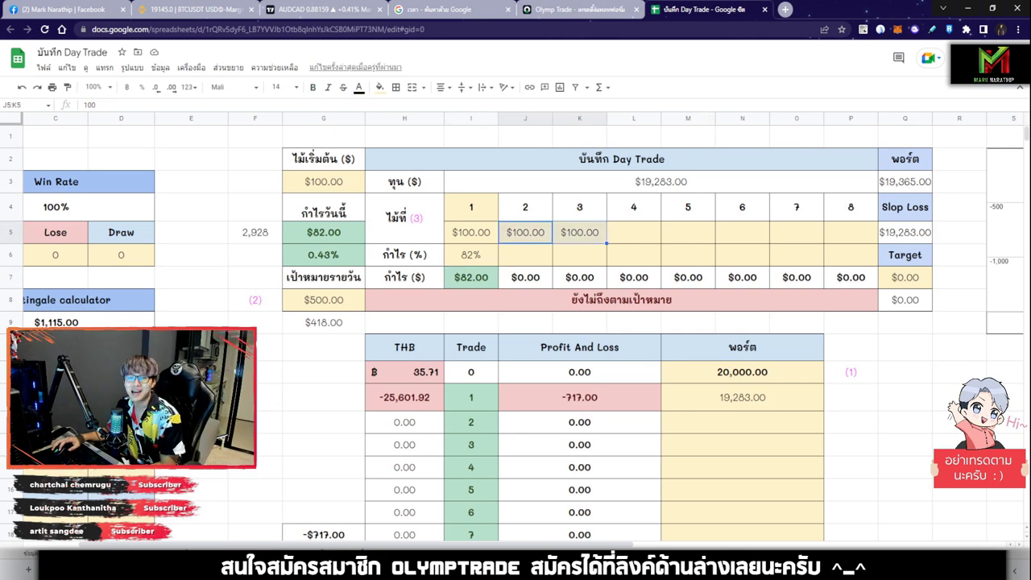
{"action": "left_click", "coordinate": [580, 256]}
{"action": "left_click", "coordinate": [525, 255]}
{"action": "left_click", "coordinate": [580, 255]}
Step: Enter profit rates of 80% for round 2 and -100% for round 3, and inspect the day's profit in G5
{"action": "left_click", "coordinate": [525, 256]}
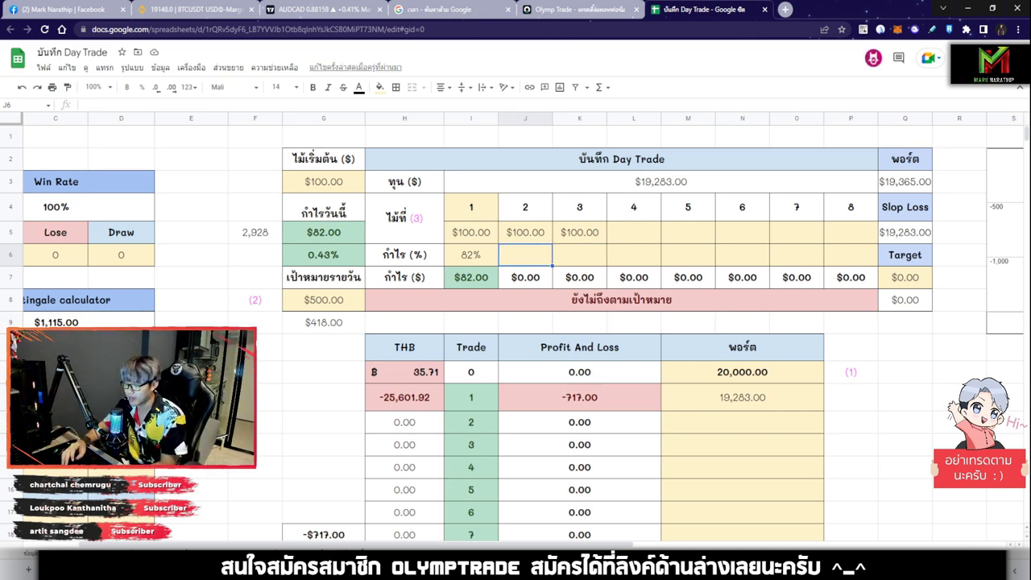
{"action": "type", "text": "80"}
{"action": "key", "text": "Tab"}
{"action": "type", "text": "-"}
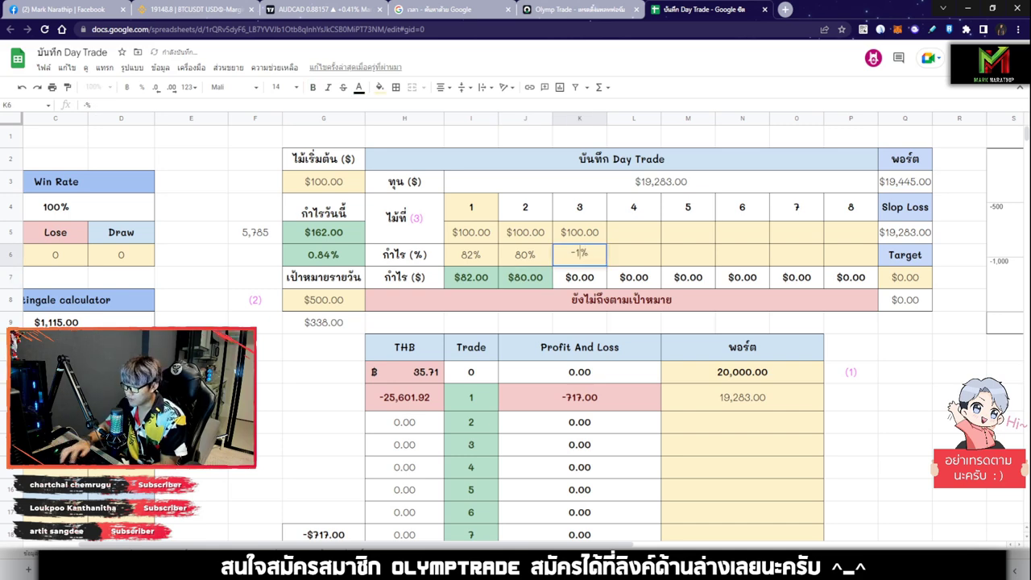
{"action": "type", "text": "100"}
{"action": "key", "text": "Return"}
{"action": "left_click", "coordinate": [323, 233]}
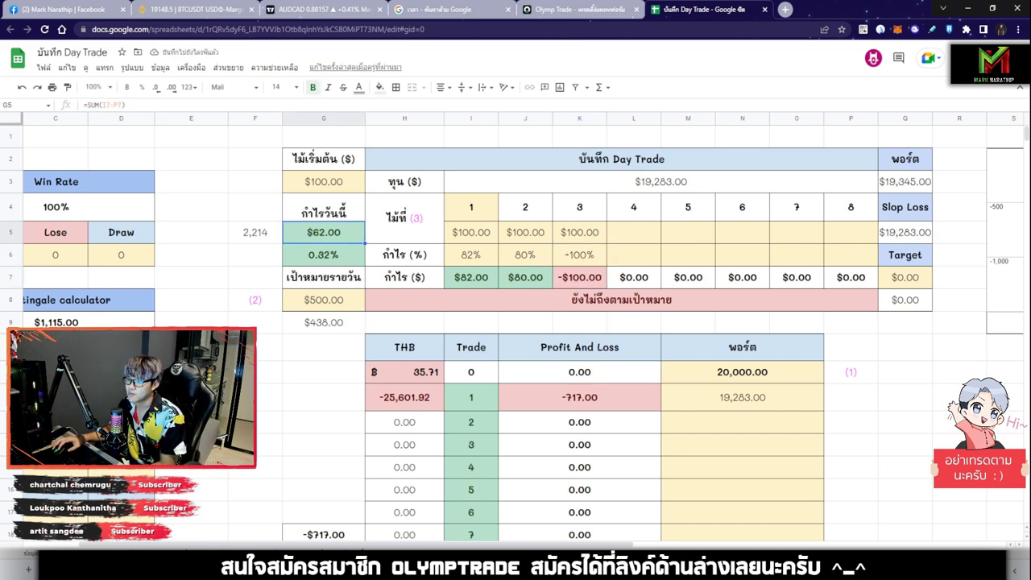
Step: Change the profit rate of round 3 in K6 to 80%
{"action": "left_click", "coordinate": [580, 255]}
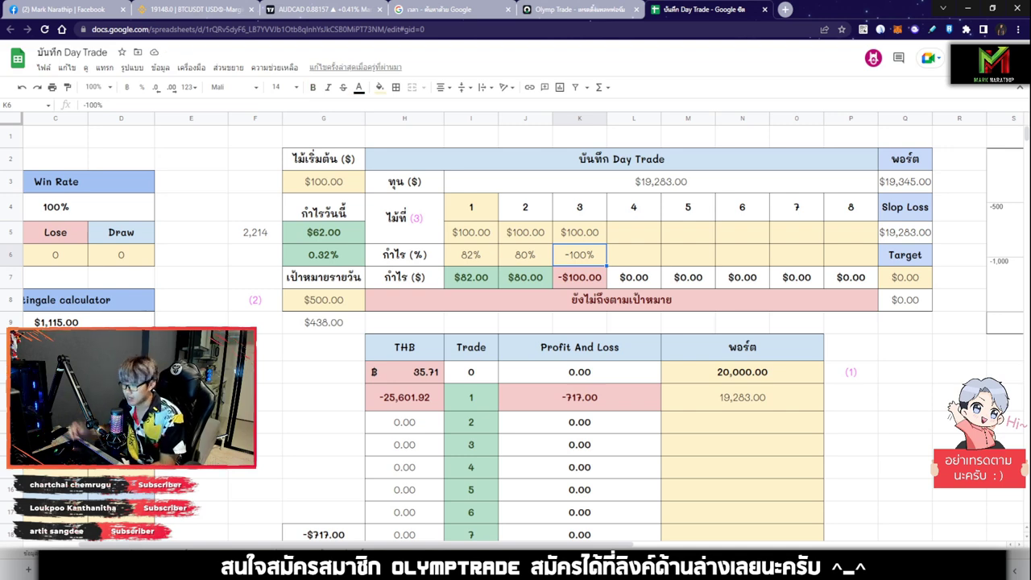
{"action": "type", "text": "80"}
{"action": "key", "text": "Return"}
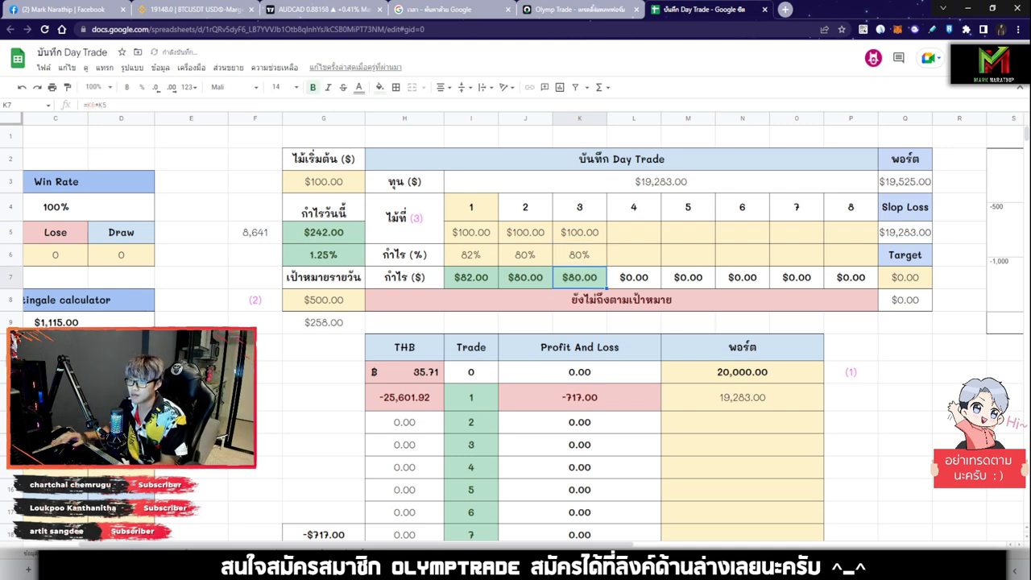
Step: Set the profit rates of rounds 2 and 3 to -100% and inspect the day's profit in G5
{"action": "left_click", "coordinate": [525, 255]}
{"action": "type", "text": "-100"}
{"action": "key", "text": "Tab"}
{"action": "type", "text": "-100"}
{"action": "key", "text": "Return"}
{"action": "left_click", "coordinate": [324, 232]}
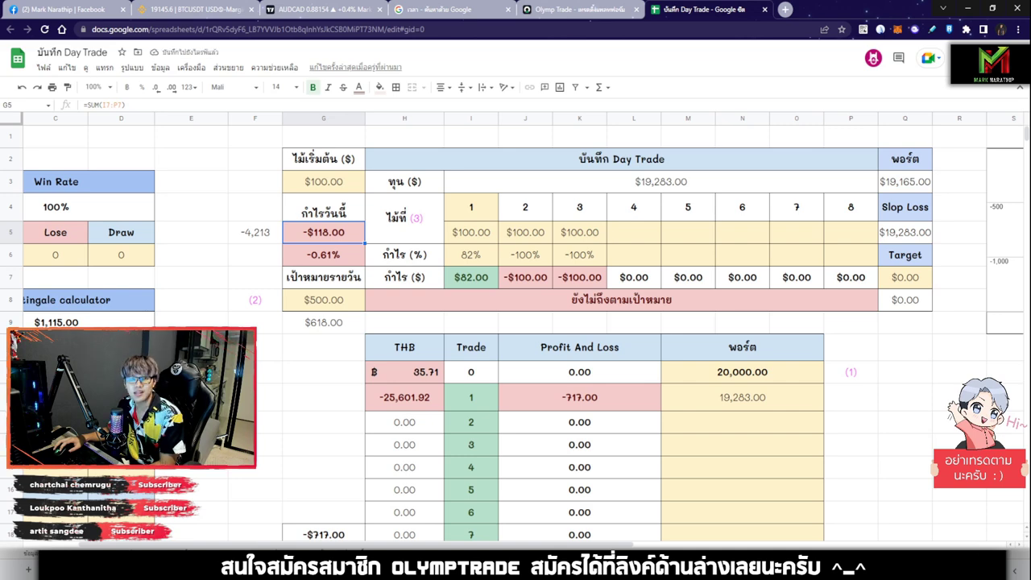
Step: Examine round 1's entries in I4:I7, the stakes and rates of rounds 2 and 3, and the day's total in G5
{"action": "left_click_drag", "start_coordinate": [471, 207], "coordinate": [471, 278]}
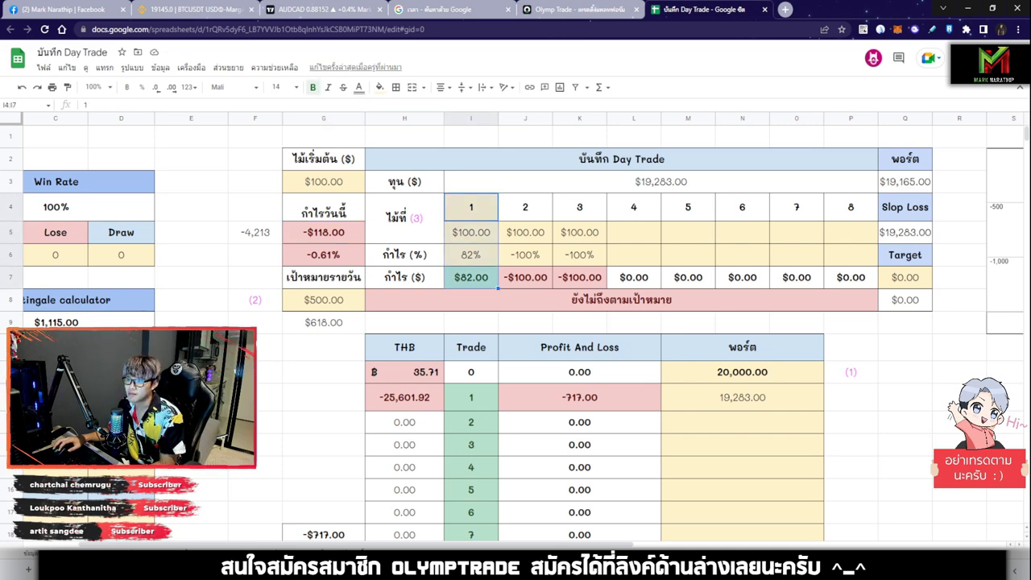
{"action": "left_click", "coordinate": [525, 255]}
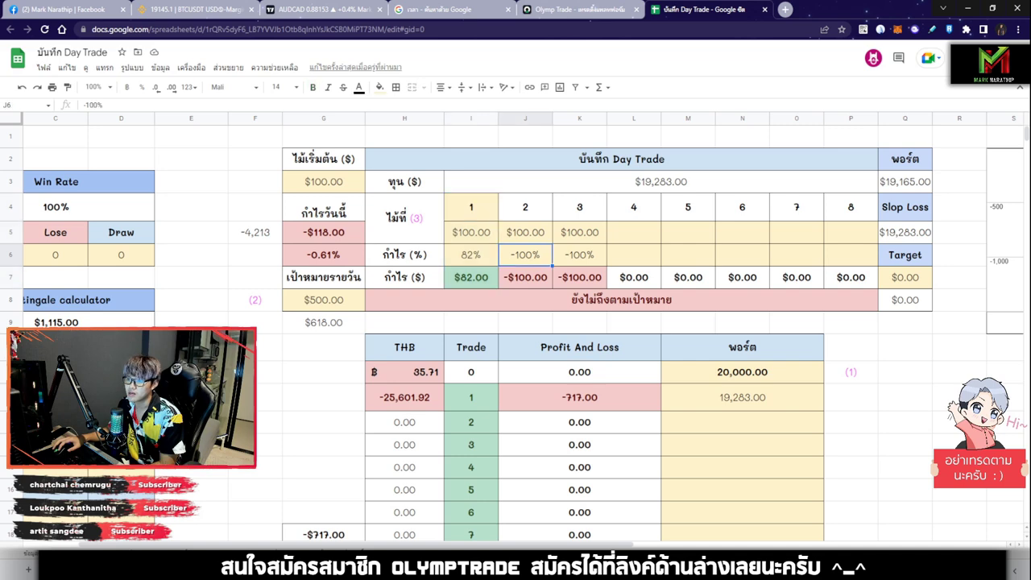
{"action": "left_click_drag", "start_coordinate": [525, 233], "coordinate": [579, 255]}
{"action": "left_click", "coordinate": [324, 233]}
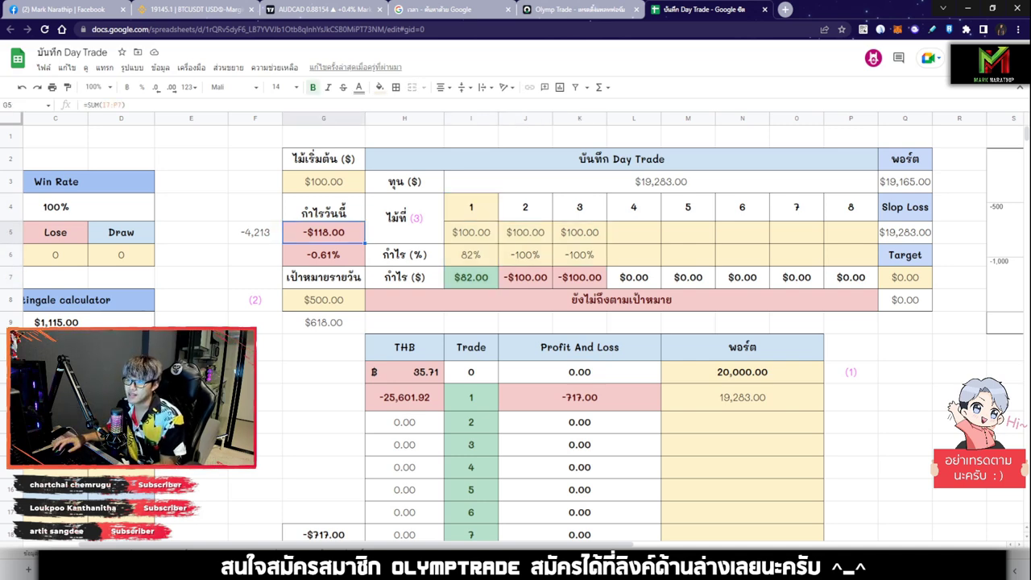
Step: Clear the trial profit rates of rounds 2 and 3 in J6:K6
{"action": "left_click_drag", "start_coordinate": [526, 255], "coordinate": [579, 256]}
{"action": "key", "text": "Delete"}
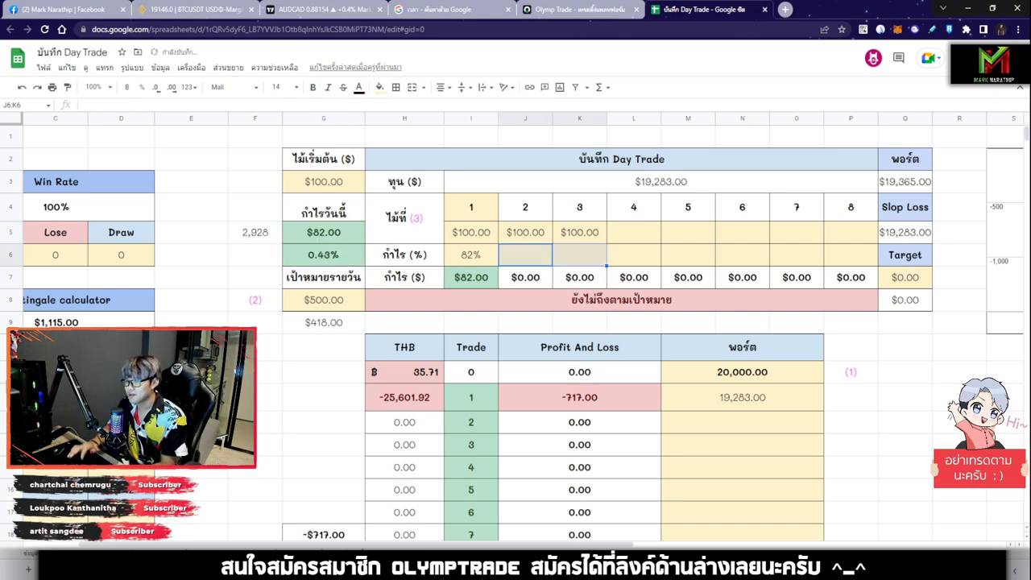
{"action": "left_click", "coordinate": [579, 255]}
{"action": "left_click", "coordinate": [526, 255]}
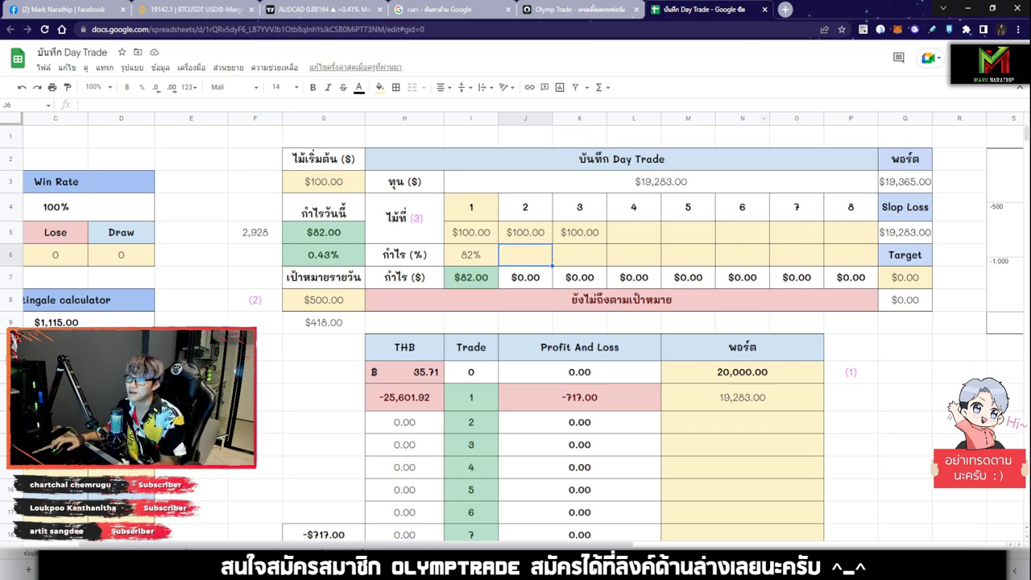
Step: Switch to Olymp Trade, view the AUD/JPY chart and open the EUR/AUD chart to examine its earlier price movement
{"action": "left_click", "coordinate": [581, 10]}
{"action": "scroll", "coordinate": [717, 240], "scroll_direction": "down", "scroll_amount": 10}
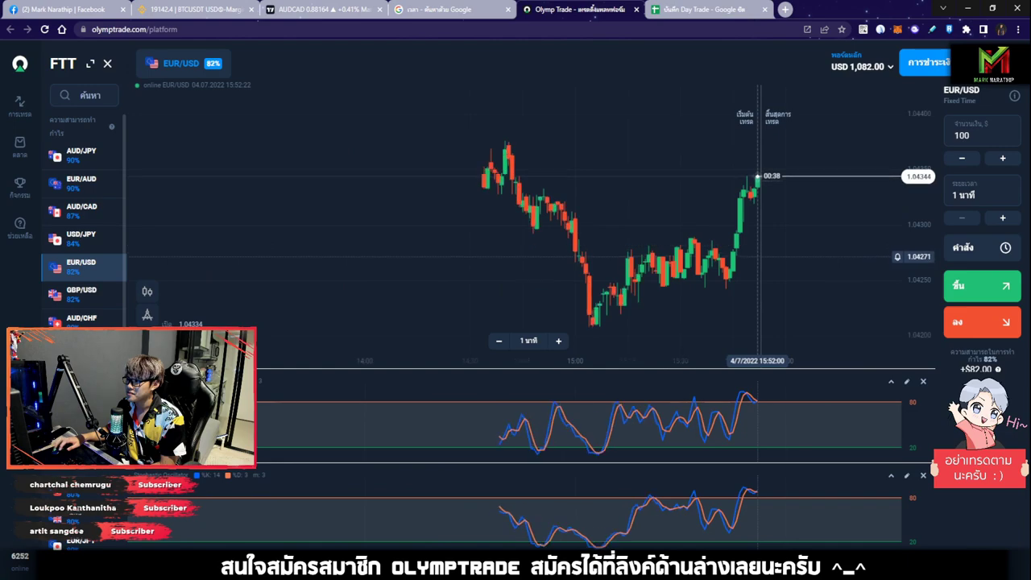
{"action": "left_click", "coordinate": [82, 156]}
{"action": "left_click", "coordinate": [84, 183]}
{"action": "left_click_drag", "start_coordinate": [571, 274], "coordinate": [715, 278]}
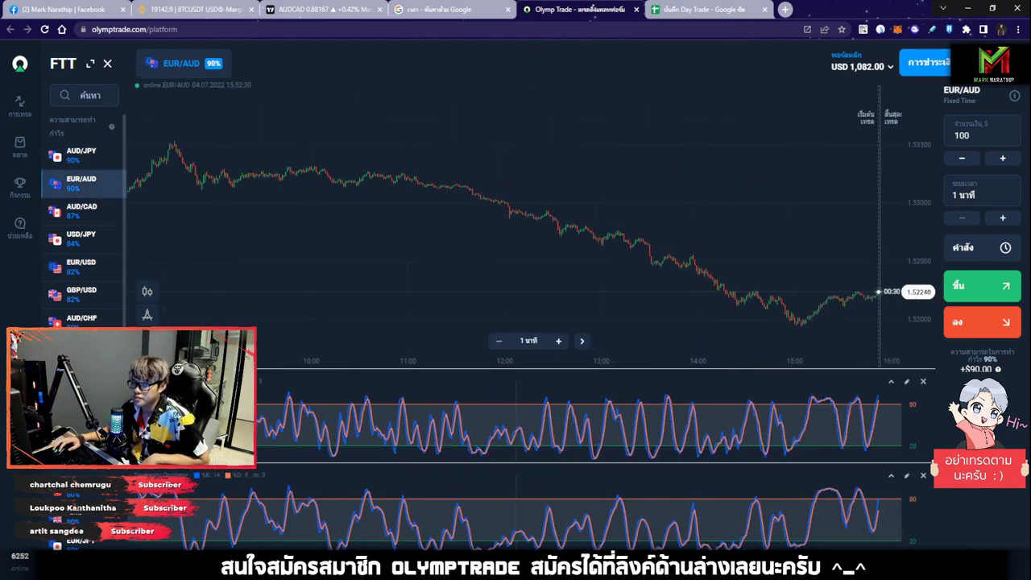
{"action": "left_click", "coordinate": [146, 315]}
{"action": "scroll", "coordinate": [129, 266], "scroll_direction": "down", "scroll_amount": 6}
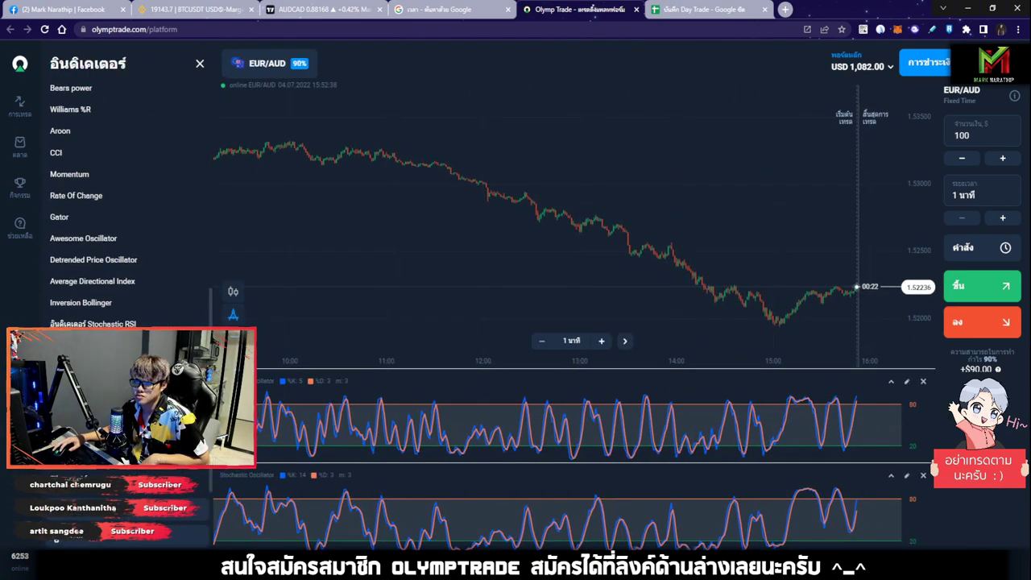
{"action": "left_click", "coordinate": [199, 63]}
Step: Look through the charts of the listed currency pairs from AUD/CAD onward and open the GBP/AUD chart
{"action": "left_click_drag", "start_coordinate": [594, 188], "coordinate": [393, 338]}
{"action": "left_click", "coordinate": [83, 211]}
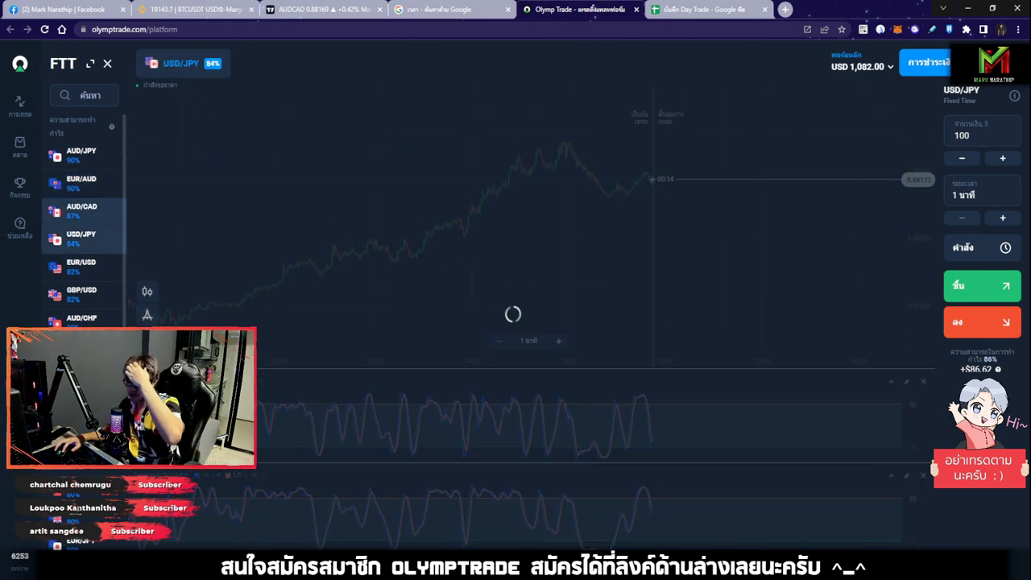
{"action": "left_click", "coordinate": [84, 240]}
{"action": "left_click", "coordinate": [84, 267]}
{"action": "left_click", "coordinate": [83, 295]}
{"action": "left_click", "coordinate": [84, 322]}
{"action": "left_click", "coordinate": [84, 351]}
{"action": "left_click", "coordinate": [84, 378]}
{"action": "left_click", "coordinate": [84, 406]}
{"action": "left_click", "coordinate": [84, 434]}
{"action": "left_click", "coordinate": [84, 462]}
{"action": "left_click", "coordinate": [84, 489]}
{"action": "left_click", "coordinate": [84, 516]}
{"action": "scroll", "coordinate": [83, 516], "scroll_direction": "down", "scroll_amount": 4}
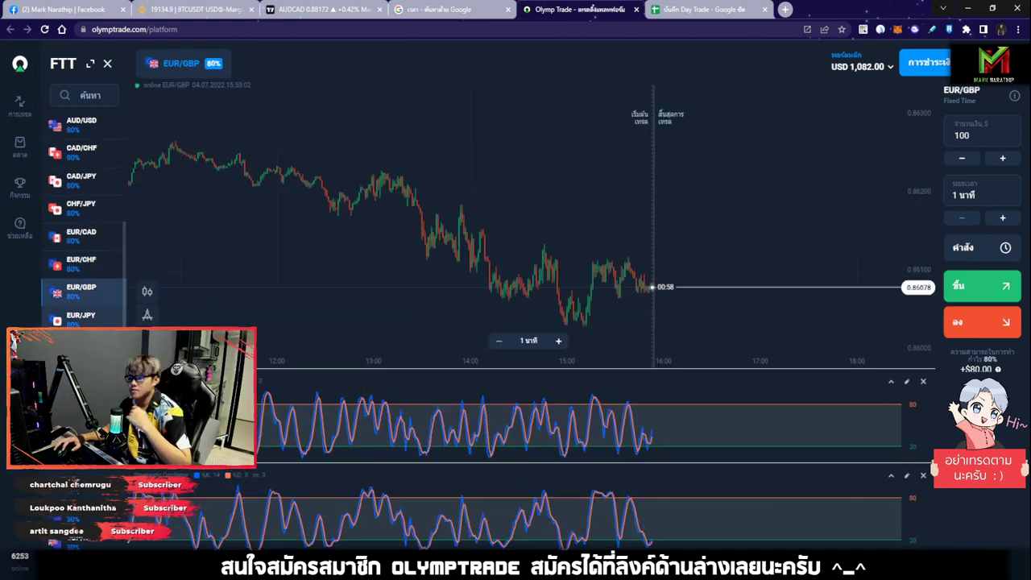
{"action": "left_click", "coordinate": [84, 321]}
{"action": "left_click", "coordinate": [84, 348]}
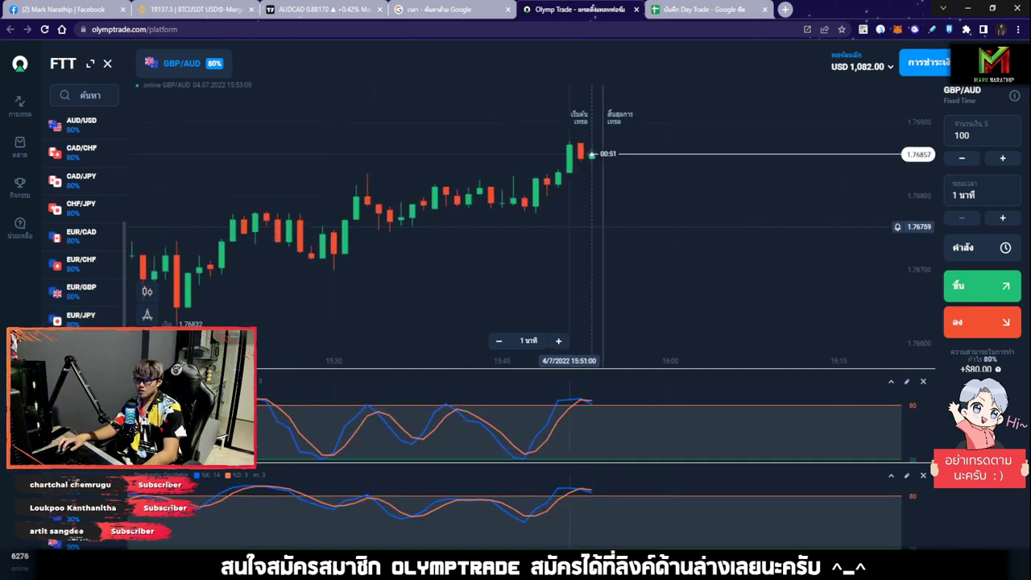
Step: Examine GBP/AUD's short- and long-term price movement and draw a descending arrow above the candles to mark the overall downtrend
{"action": "scroll", "coordinate": [608, 230], "scroll_direction": "down", "scroll_amount": 8}
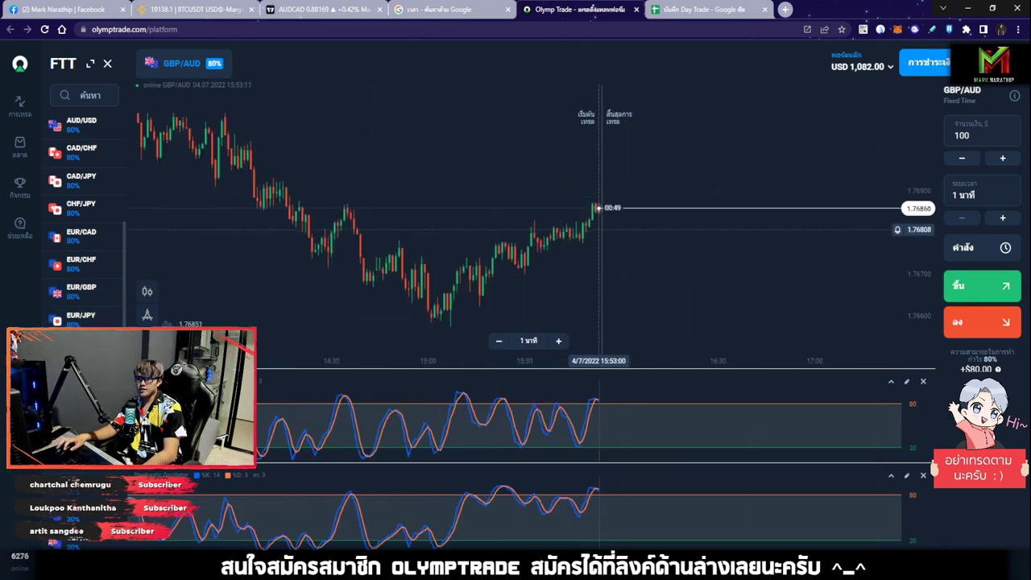
{"action": "left_click_drag", "start_coordinate": [607, 229], "coordinate": [705, 175]}
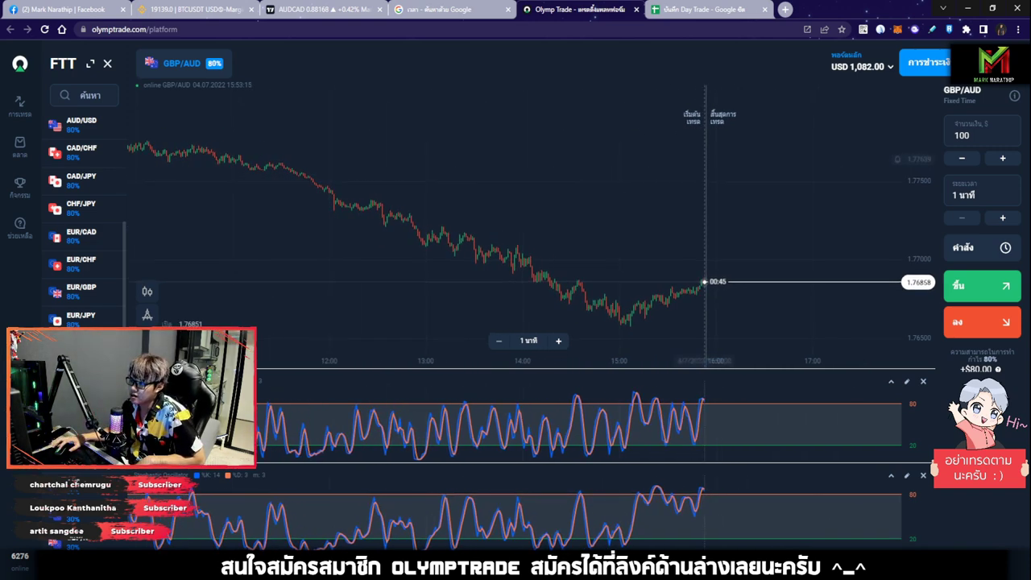
{"action": "scroll", "coordinate": [515, 225], "scroll_direction": "up", "scroll_amount": 5}
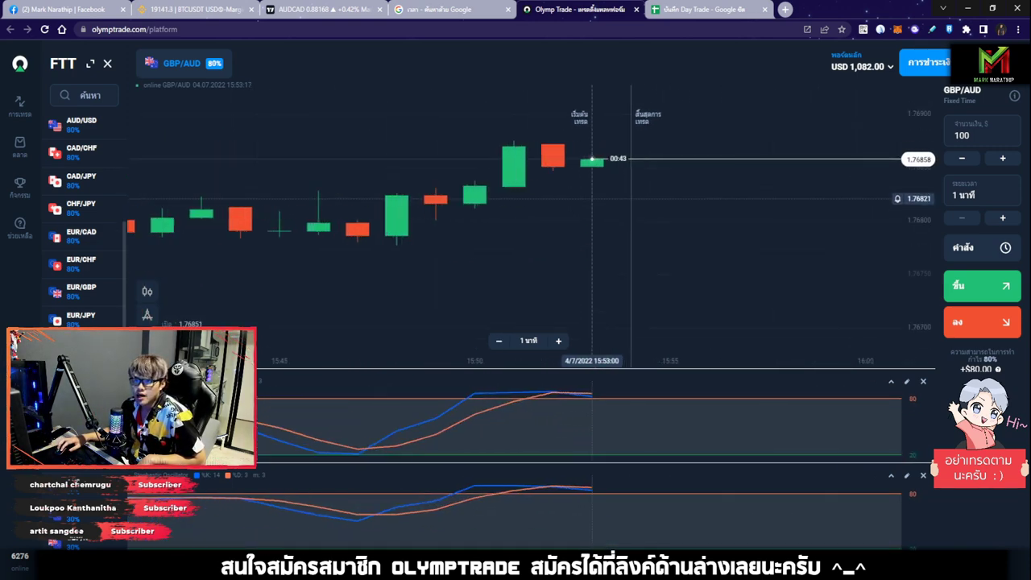
{"action": "scroll", "coordinate": [515, 225], "scroll_direction": "up", "scroll_amount": 2}
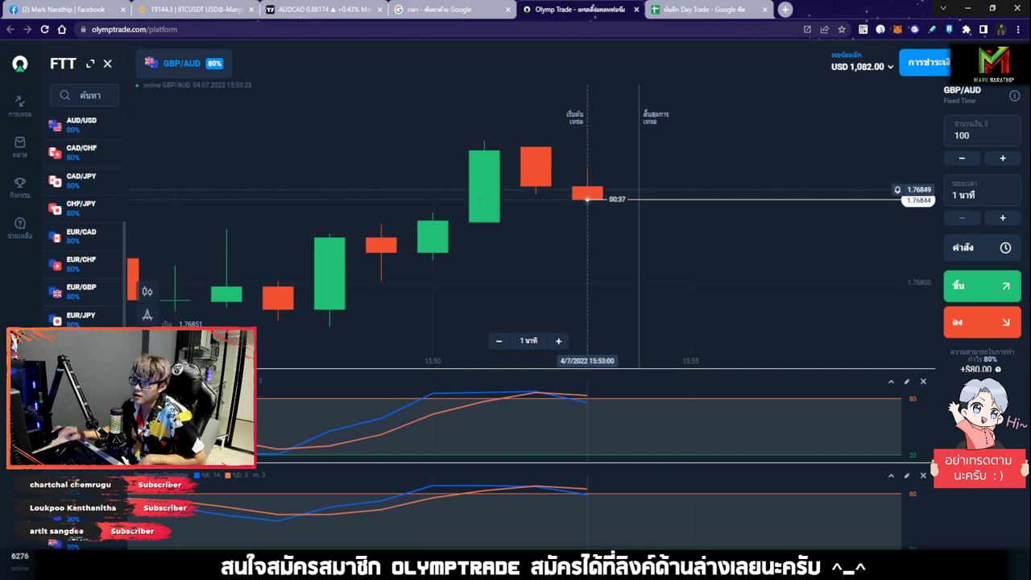
{"action": "scroll", "coordinate": [588, 199], "scroll_direction": "down", "scroll_amount": 4}
{"action": "scroll", "coordinate": [588, 199], "scroll_direction": "down", "scroll_amount": 5}
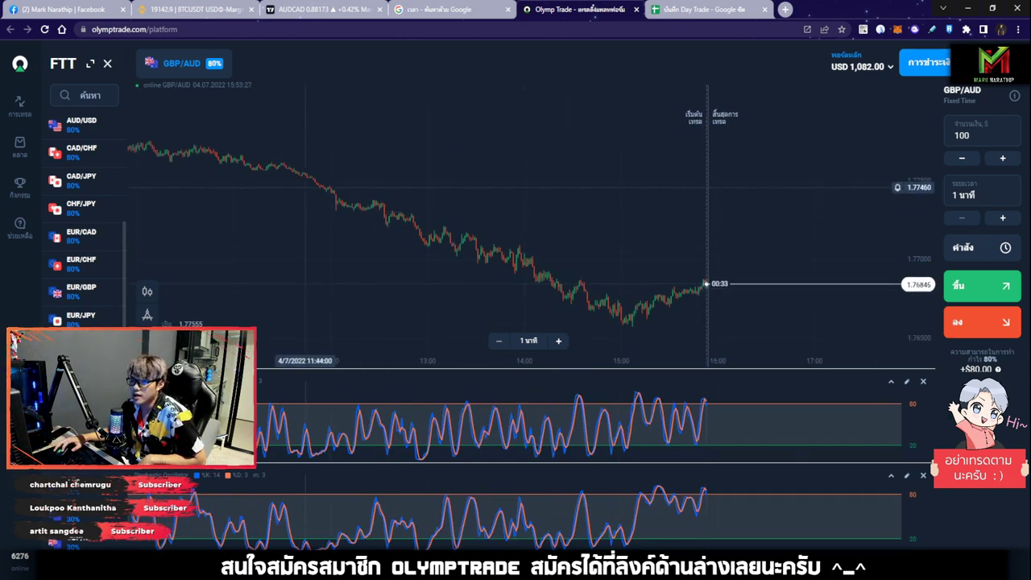
{"action": "left_click_drag", "start_coordinate": [235, 141], "coordinate": [331, 156]}
{"action": "left_click", "coordinate": [880, 29]}
{"action": "mouse_move", "coordinate": [232, 108]}
{"action": "left_mouse_down"}
{"action": "mouse_move", "coordinate": [915, 299]}
{"action": "mouse_move", "coordinate": [833, 282]}
{"action": "left_mouse_up"}
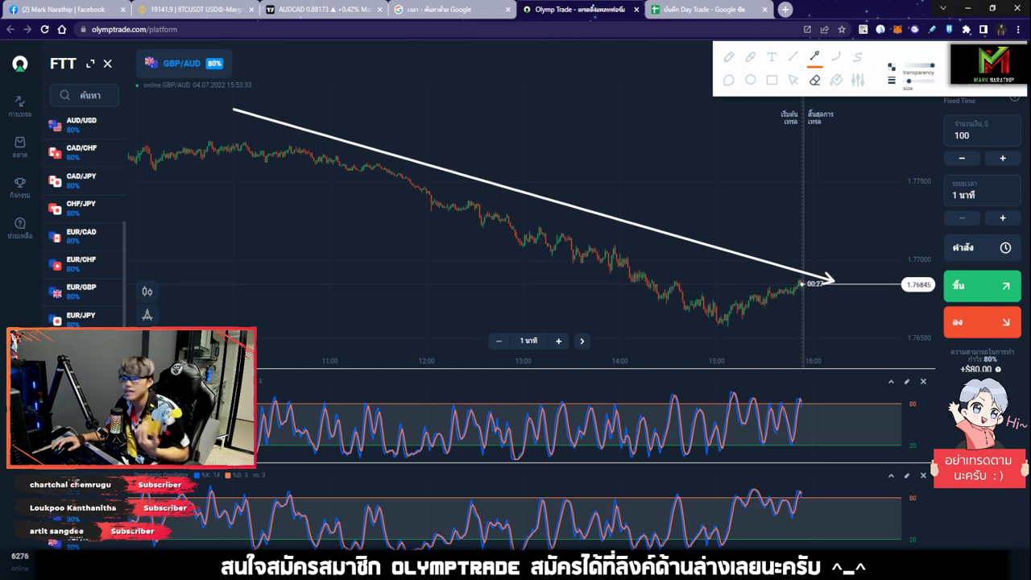
Step: Replace the trend annotation with a descending arrow above the most recent GBP/AUD candles
{"action": "scroll", "coordinate": [806, 210], "scroll_direction": "up", "scroll_amount": 10}
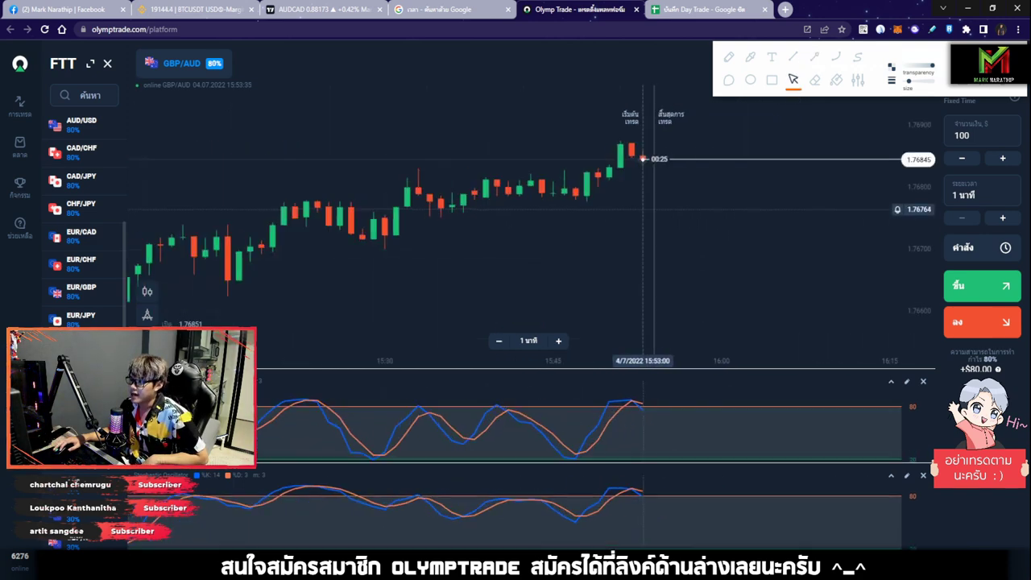
{"action": "left_click", "coordinate": [815, 57]}
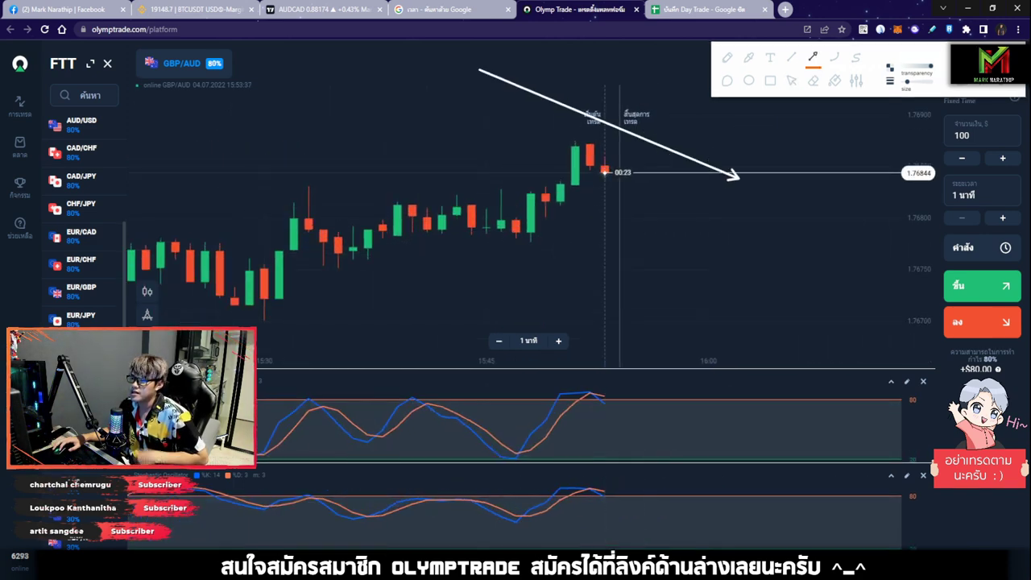
{"action": "left_click", "coordinate": [792, 80]}
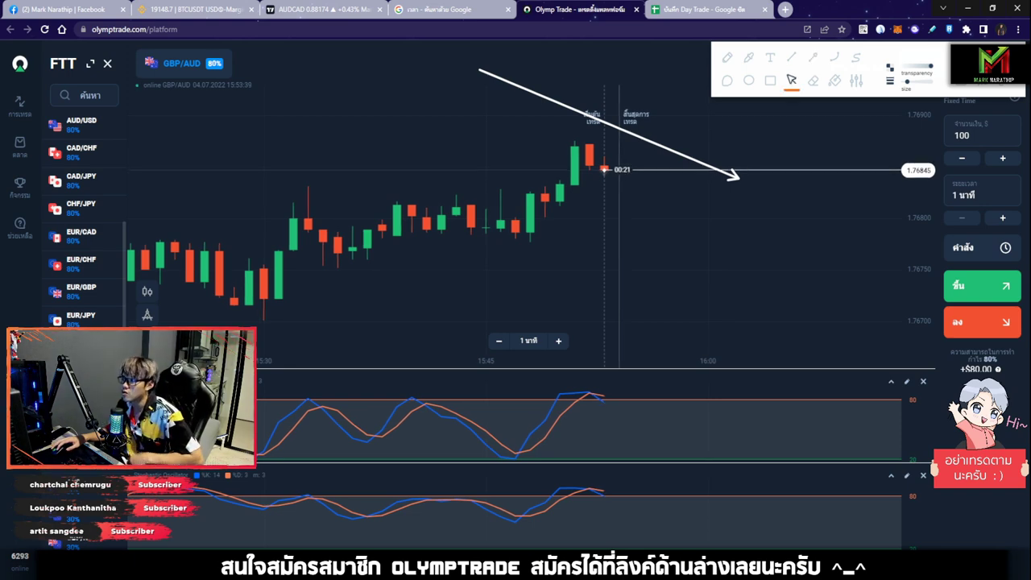
Step: Mark the rebound since about 15:00 with a rising arrow and the expected drop with falling arrows, and clear the drawings
{"action": "scroll", "coordinate": [649, 177], "scroll_direction": "down", "scroll_amount": 8}
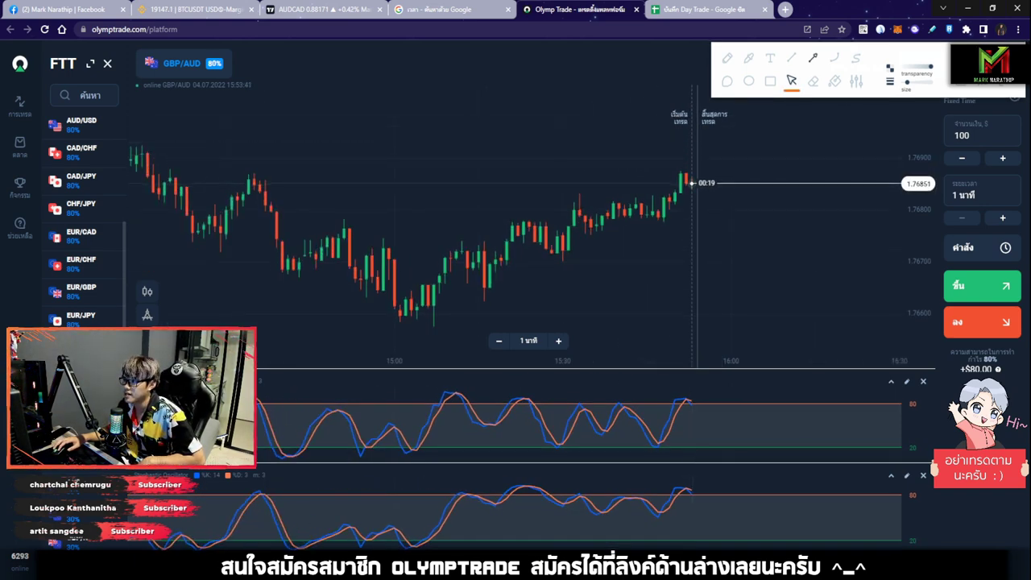
{"action": "left_click_drag", "start_coordinate": [389, 313], "coordinate": [677, 174]}
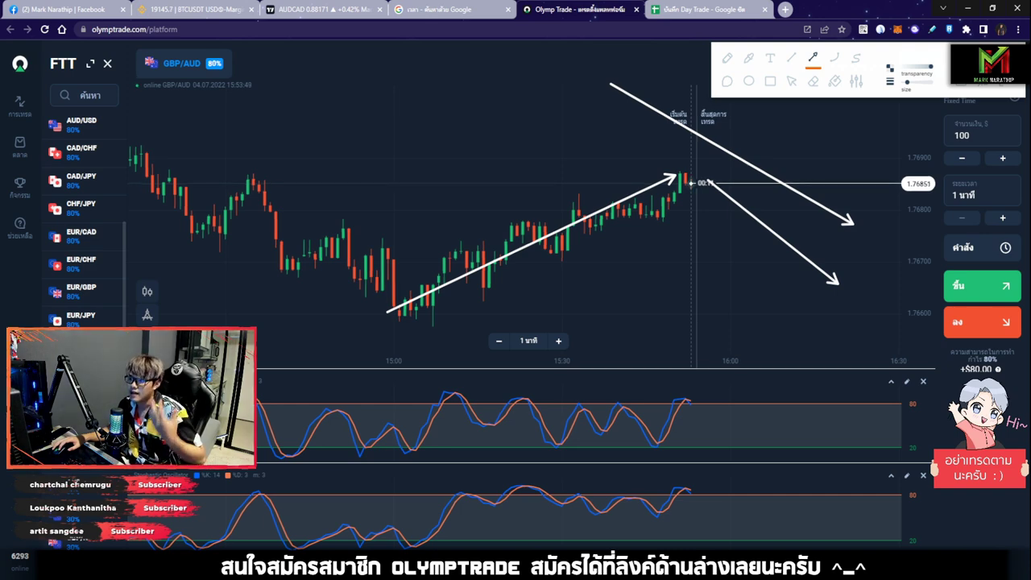
{"action": "left_click", "coordinate": [835, 81]}
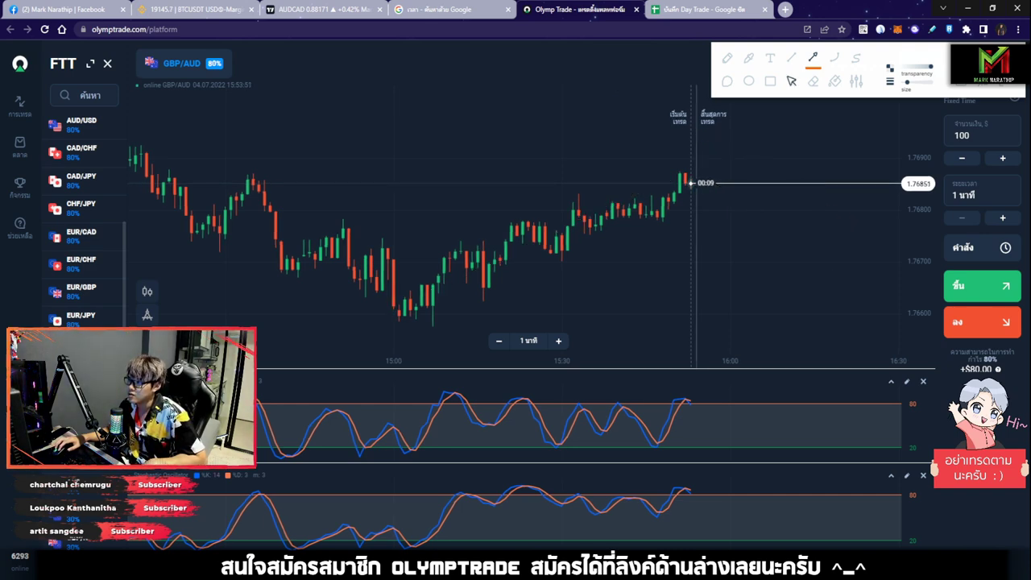
Step: Circle the latest line crossover above the 80 level in the upper Stochastic, and close the drawing tools
{"action": "left_click", "coordinate": [792, 82]}
{"action": "scroll", "coordinate": [751, 152], "scroll_direction": "up", "scroll_amount": 5}
{"action": "left_click", "coordinate": [749, 81]}
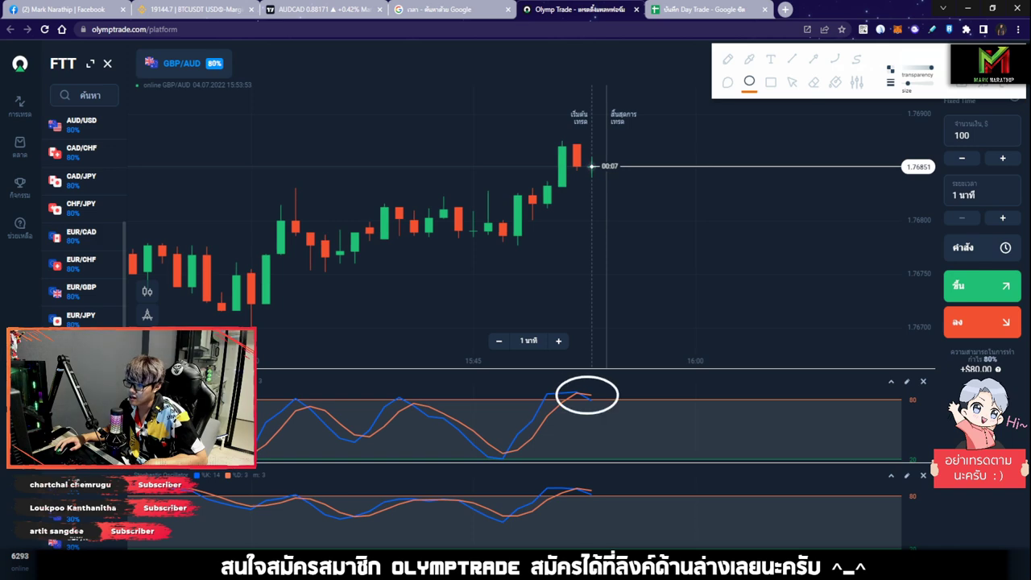
{"action": "left_click", "coordinate": [1003, 82]}
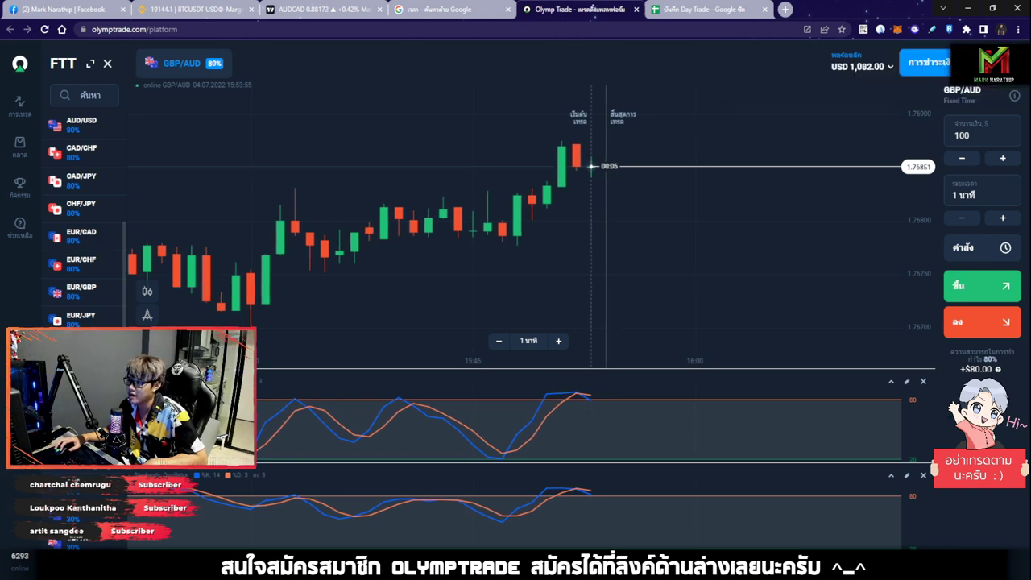
Step: Place a $100 down trade on GBP/AUD with a duration of 1 minute
{"action": "scroll", "coordinate": [516, 242], "scroll_direction": "up", "scroll_amount": 2}
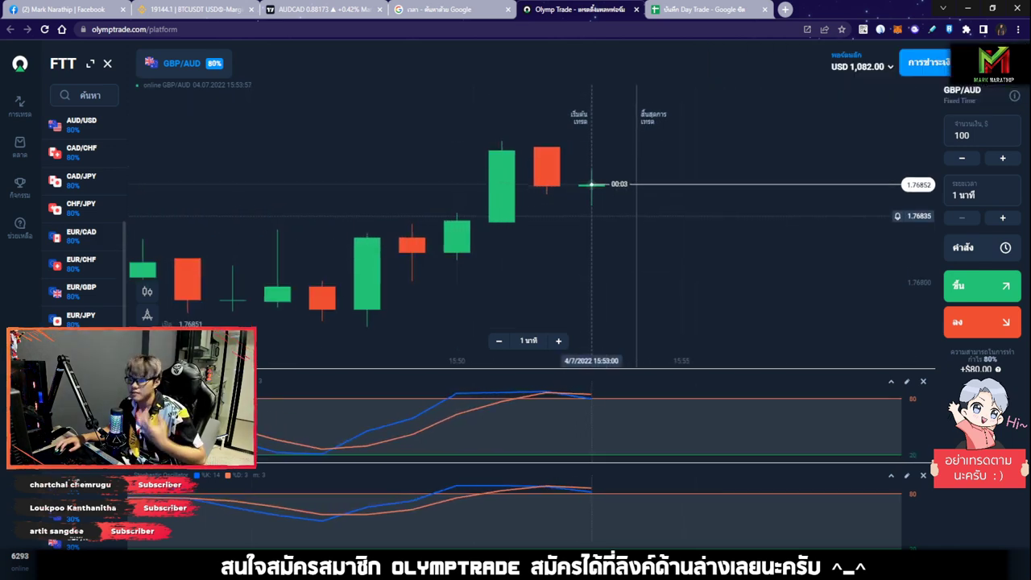
{"action": "left_click", "coordinate": [982, 323]}
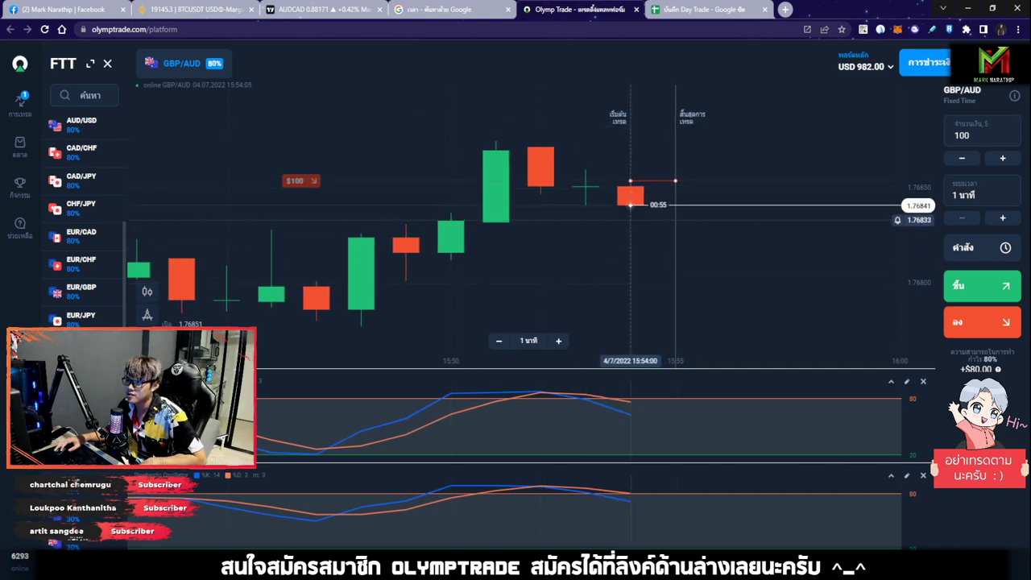
Step: Review GBP/AUD's long-term trend behind the open trade and point an arrow at the upper Stochastic's crossover
{"action": "scroll", "coordinate": [587, 186], "scroll_direction": "down", "scroll_amount": 3}
{"action": "scroll", "coordinate": [641, 213], "scroll_direction": "down", "scroll_amount": 6}
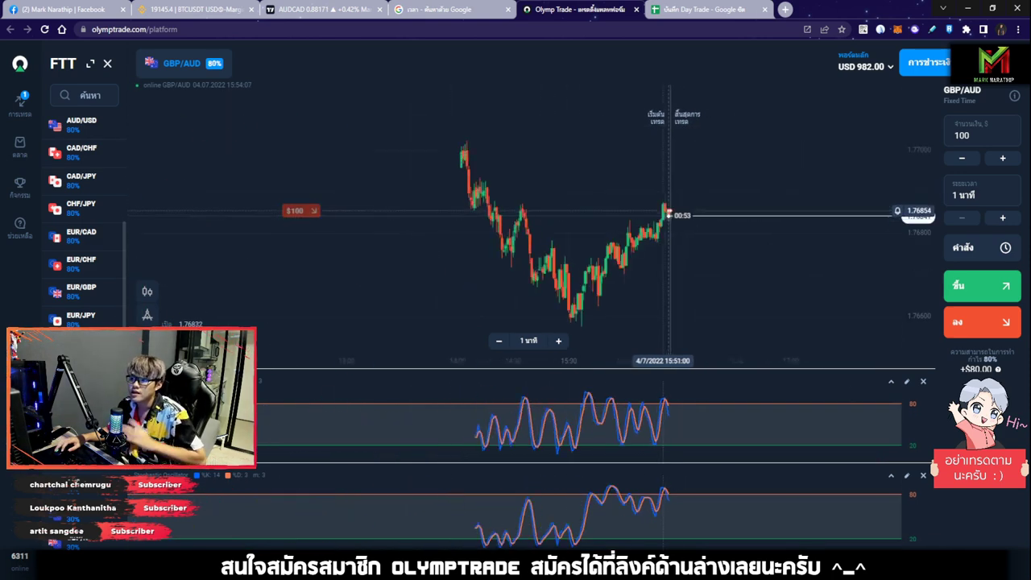
{"action": "left_click_drag", "start_coordinate": [522, 149], "coordinate": [600, 167]}
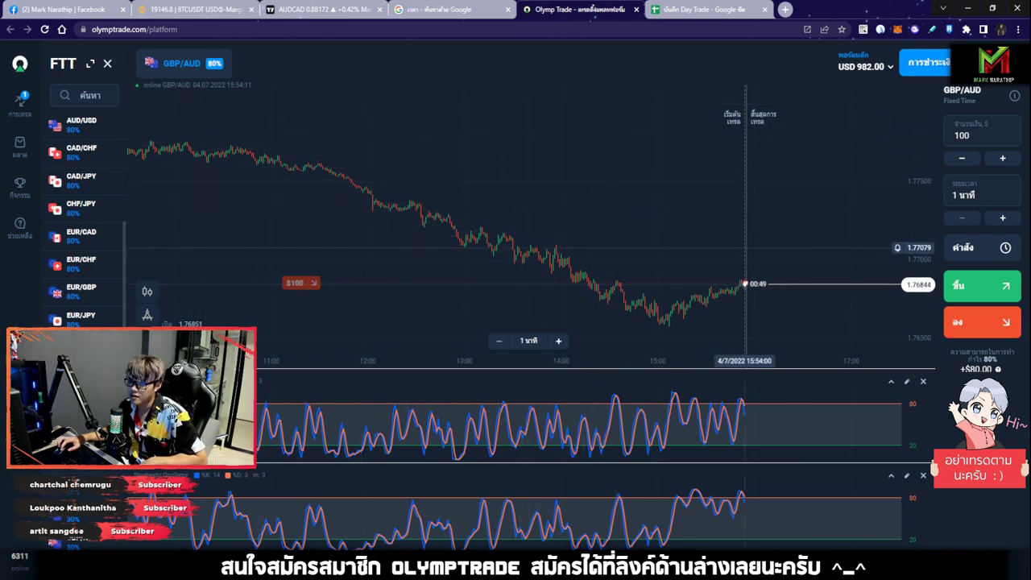
{"action": "scroll", "coordinate": [744, 241], "scroll_direction": "up", "scroll_amount": 2}
{"action": "scroll", "coordinate": [745, 241], "scroll_direction": "up", "scroll_amount": 5}
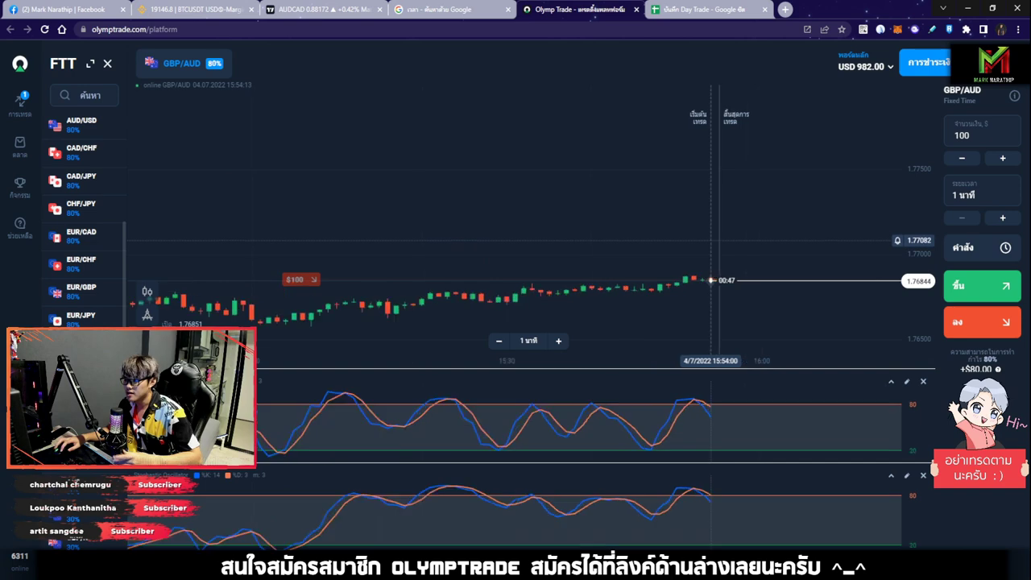
{"action": "scroll", "coordinate": [676, 161], "scroll_direction": "up", "scroll_amount": 5}
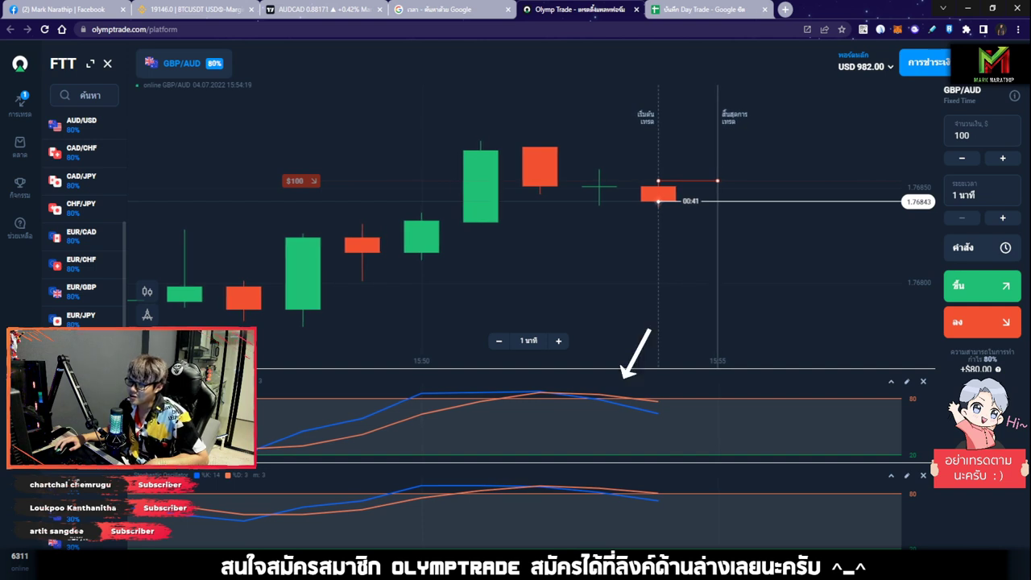
Step: Follow the price of the open $100 GBP/AUD down trade until it expires, and switch to the Day Trade spreadsheet
{"action": "left_click_drag", "start_coordinate": [598, 186], "coordinate": [537, 187]}
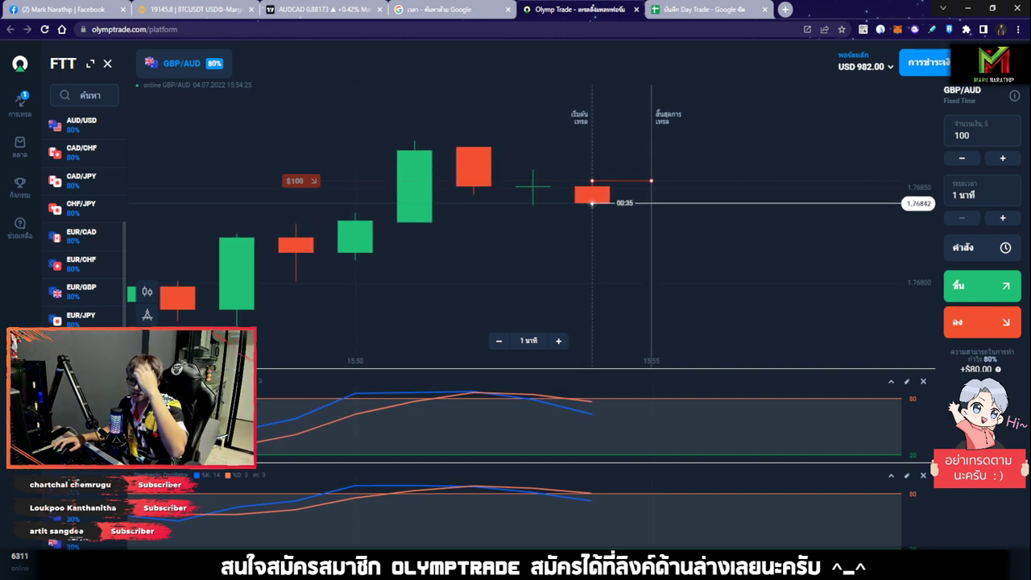
{"action": "left_click_drag", "start_coordinate": [590, 264], "coordinate": [607, 261]}
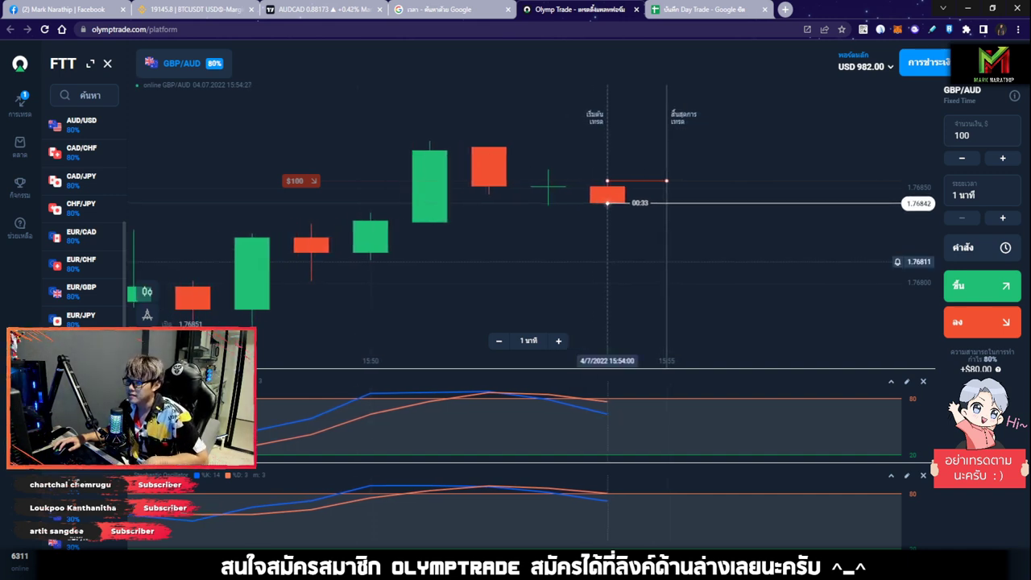
{"action": "scroll", "coordinate": [607, 262], "scroll_direction": "up", "scroll_amount": 1}
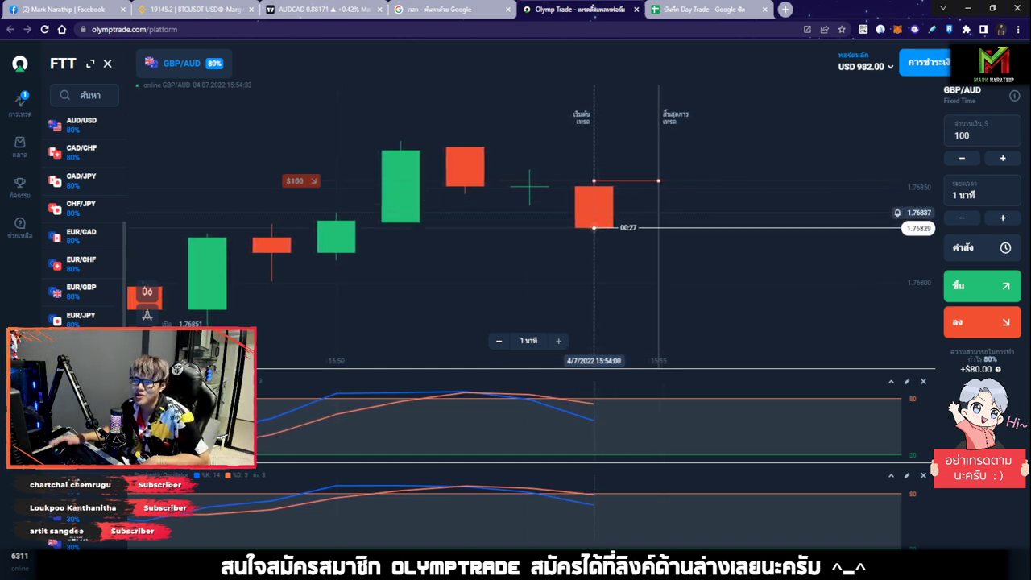
{"action": "scroll", "coordinate": [528, 187], "scroll_direction": "down", "scroll_amount": 3}
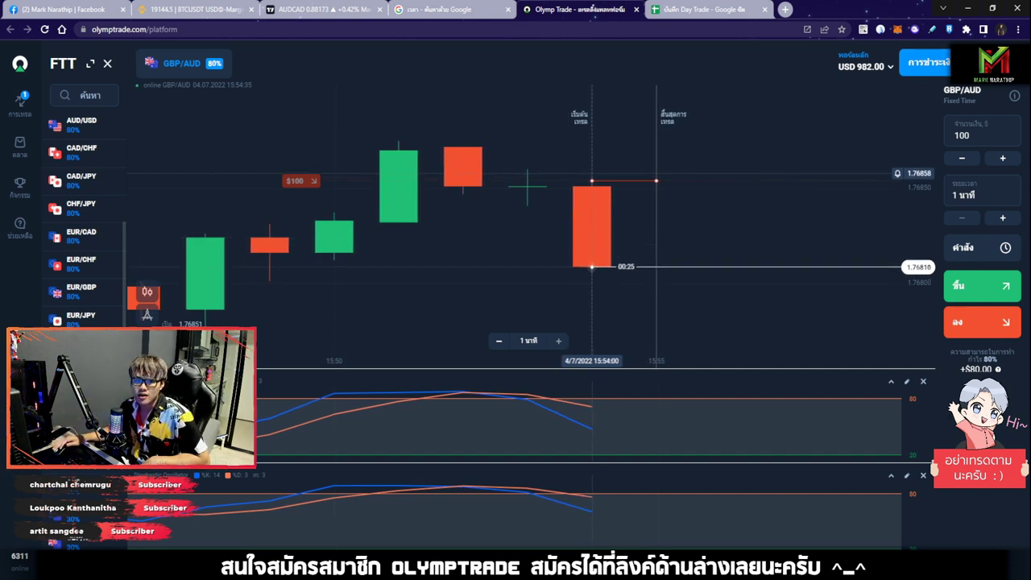
{"action": "scroll", "coordinate": [577, 186], "scroll_direction": "down", "scroll_amount": 2}
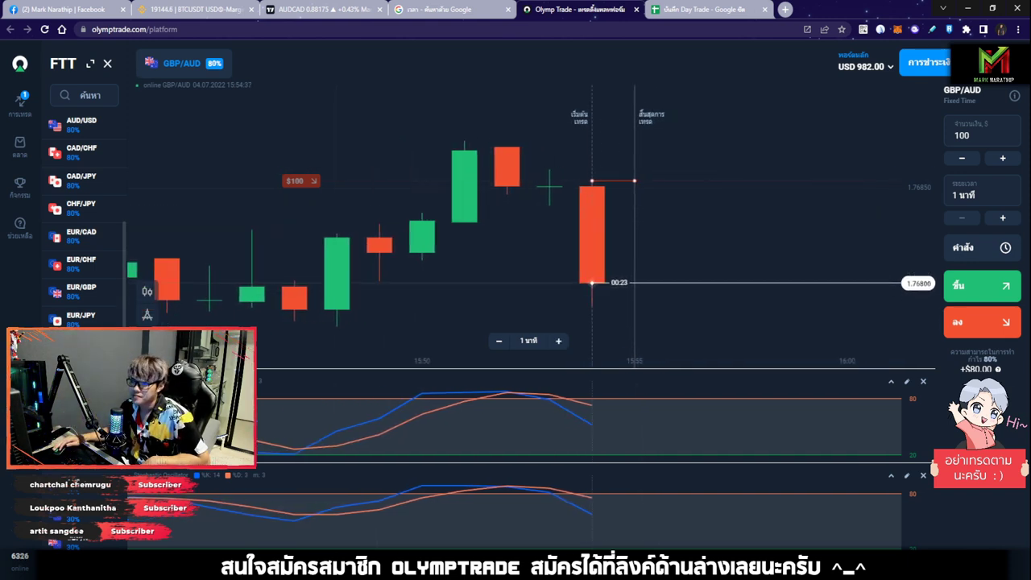
{"action": "scroll", "coordinate": [609, 187], "scroll_direction": "down", "scroll_amount": 2}
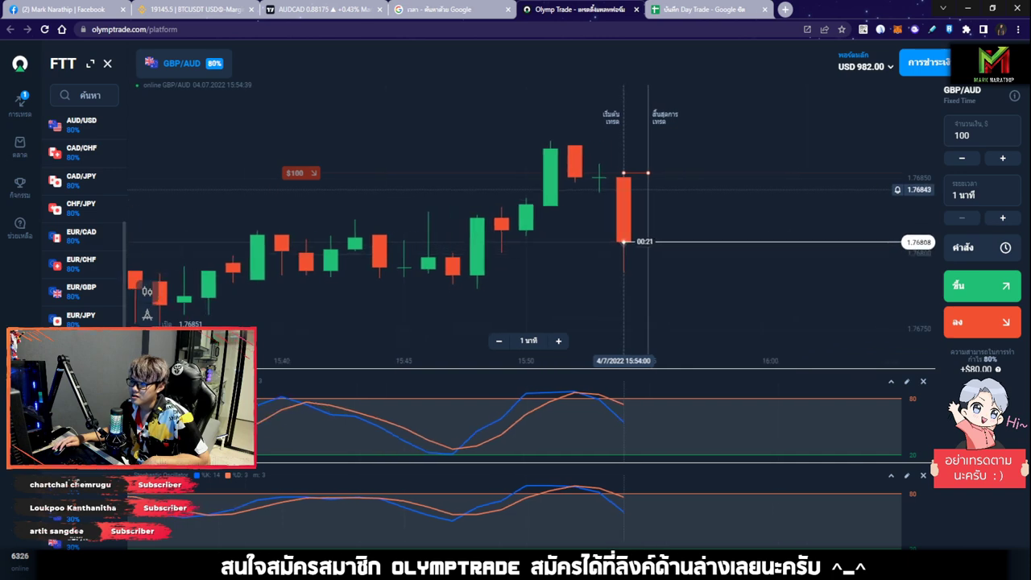
{"action": "left_click_drag", "start_coordinate": [620, 206], "coordinate": [618, 217]}
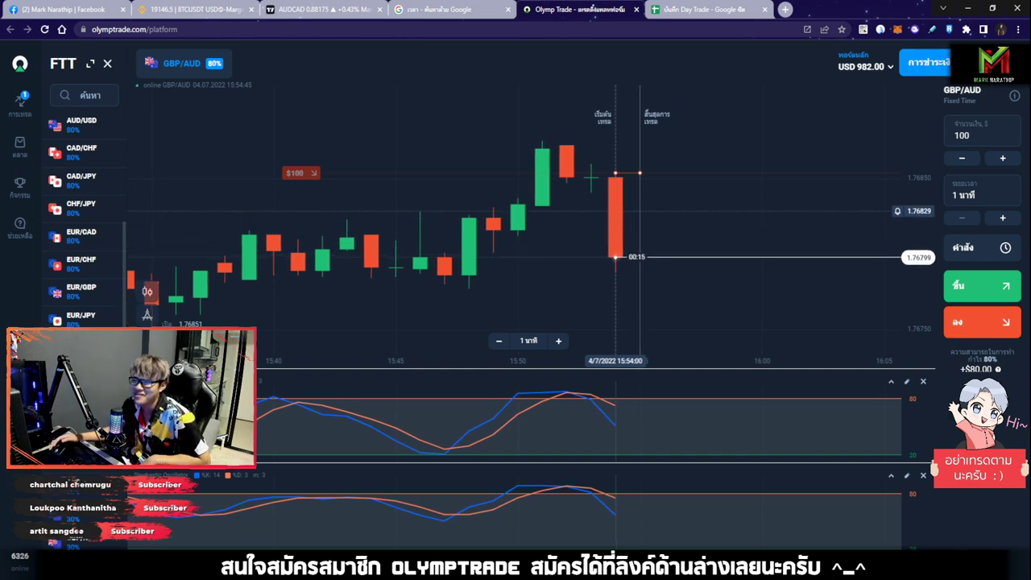
{"action": "scroll", "coordinate": [690, 211], "scroll_direction": "down", "scroll_amount": 3}
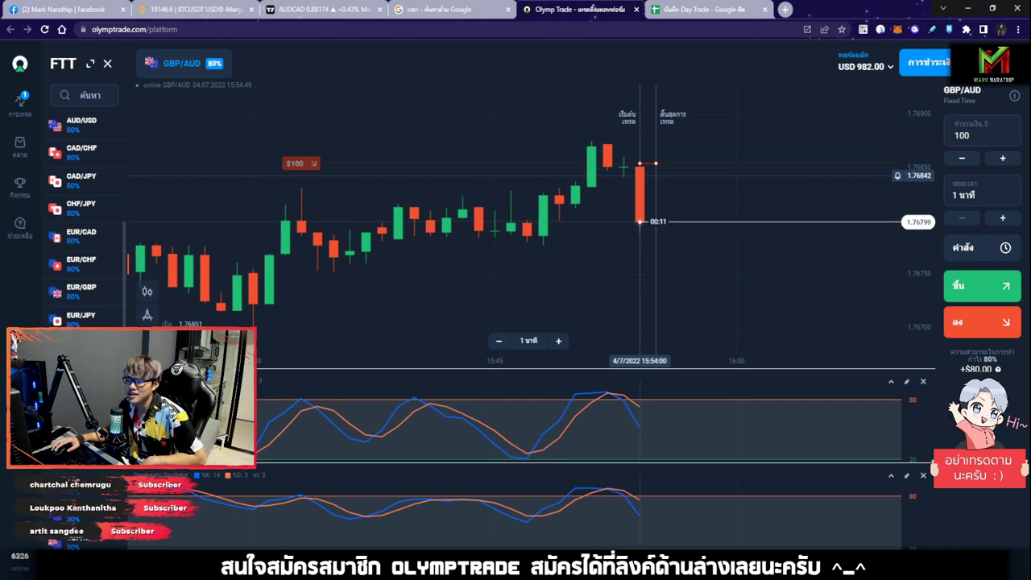
{"action": "scroll", "coordinate": [516, 226], "scroll_direction": "up", "scroll_amount": 2}
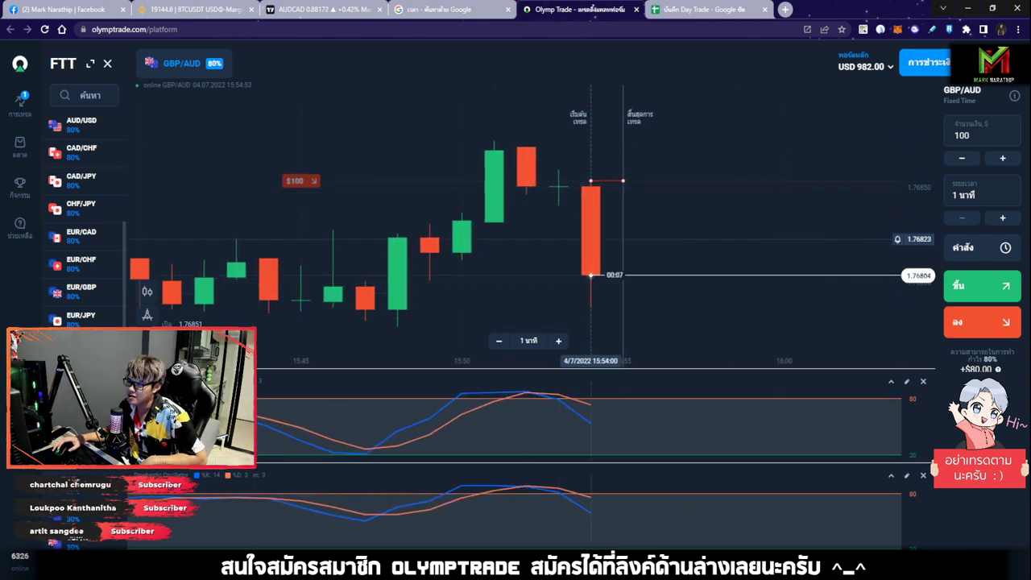
{"action": "scroll", "coordinate": [548, 186], "scroll_direction": "up", "scroll_amount": 2}
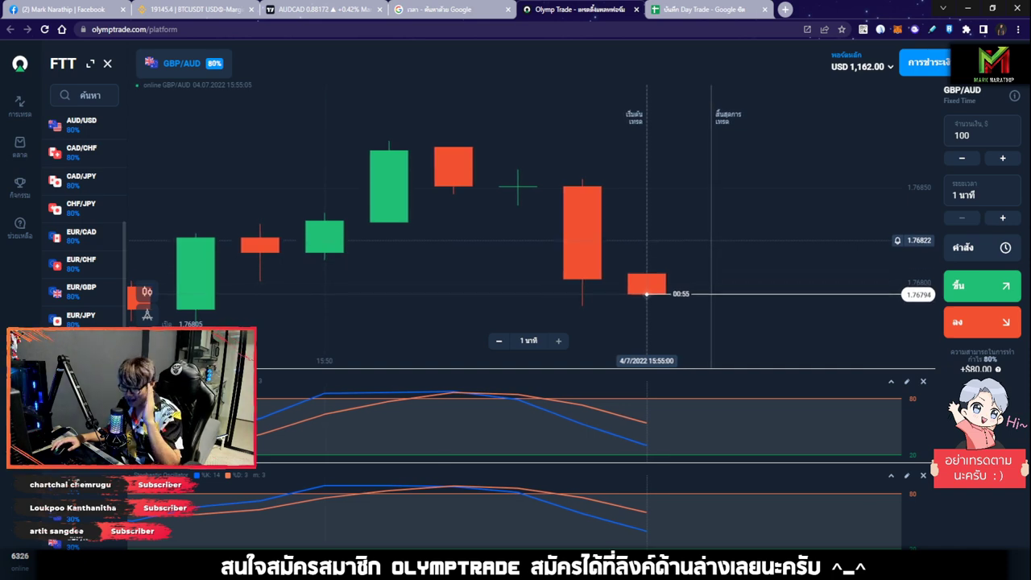
{"action": "key", "text": "ctrl+Tab"}
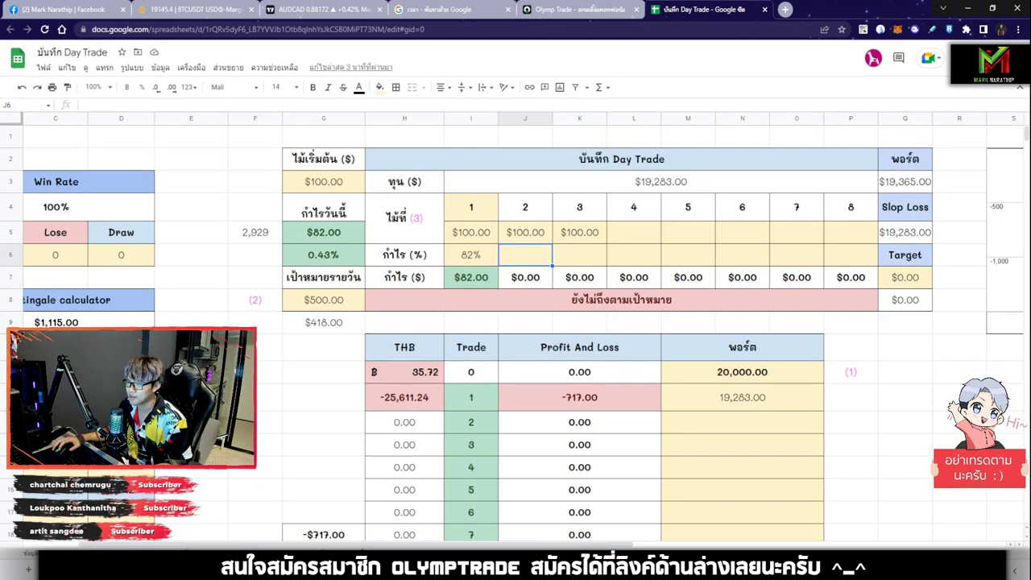
Step: Record an 80% profit rate for round 2 in the Day Trade log and check the day's profit total
{"action": "type", "text": "80"}
{"action": "key", "text": "Return"}
{"action": "key", "text": "Up"}
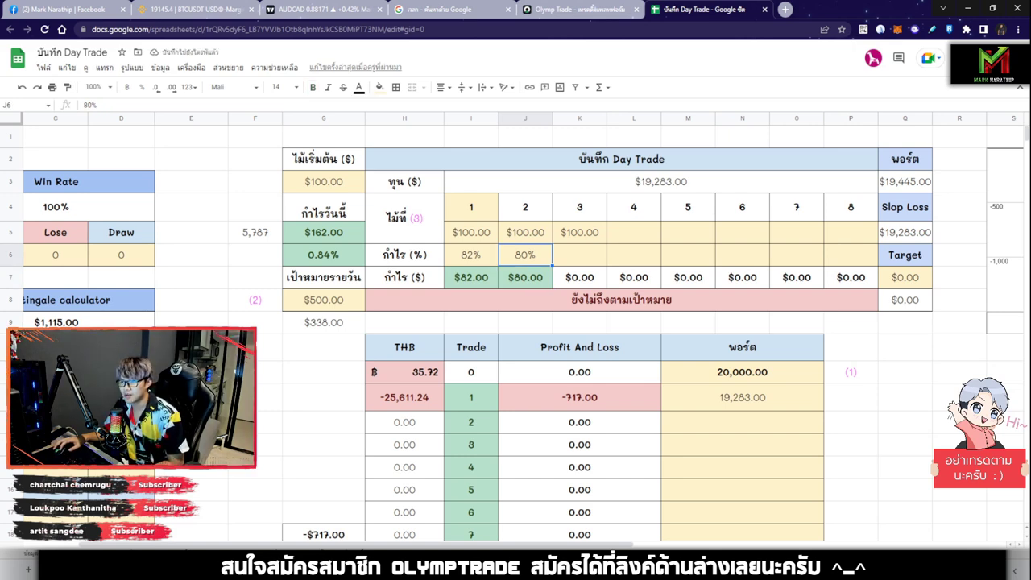
{"action": "left_click", "coordinate": [323, 233]}
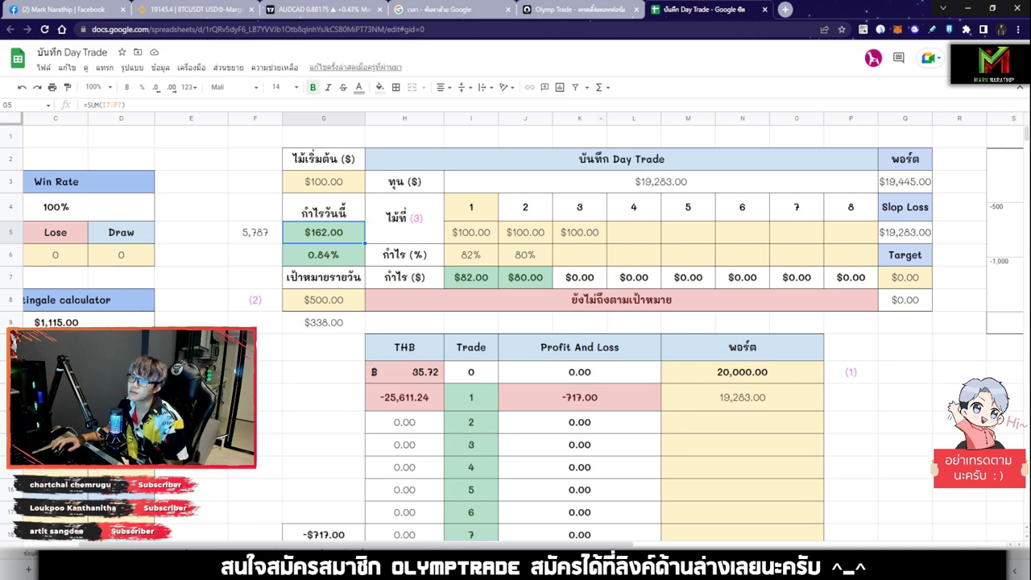
Step: Switch to Olymp Trade and review GBP/AUD's recent candles and trend together with both Stochastic indicators
{"action": "left_click", "coordinate": [576, 9]}
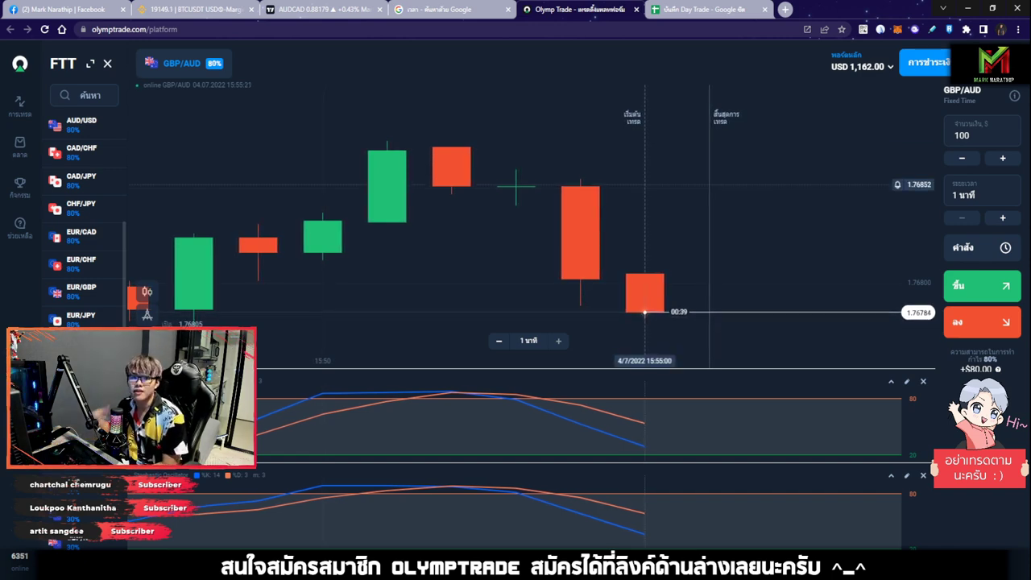
{"action": "scroll", "coordinate": [516, 185], "scroll_direction": "down", "scroll_amount": 2}
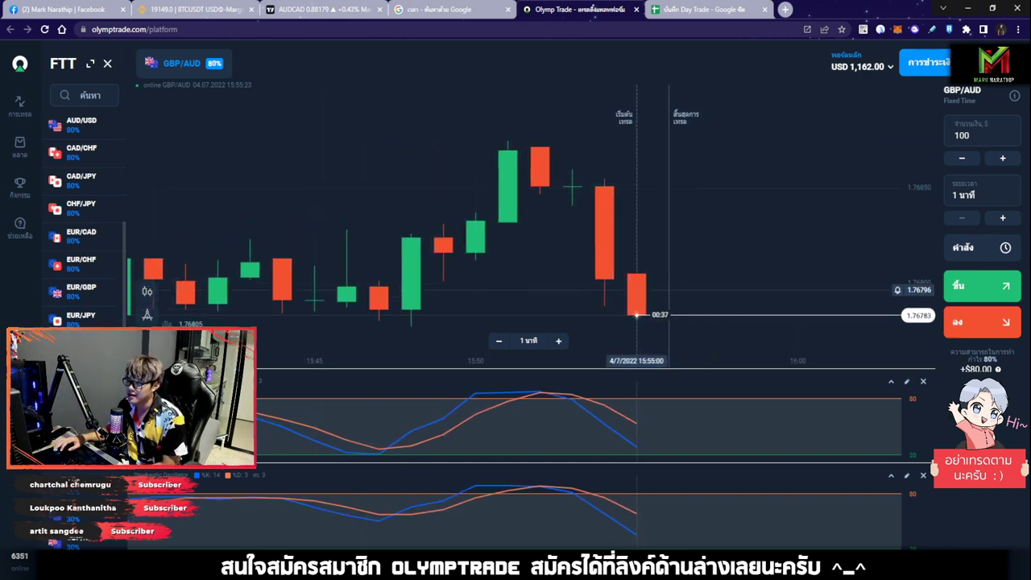
{"action": "scroll", "coordinate": [516, 185], "scroll_direction": "down", "scroll_amount": 2}
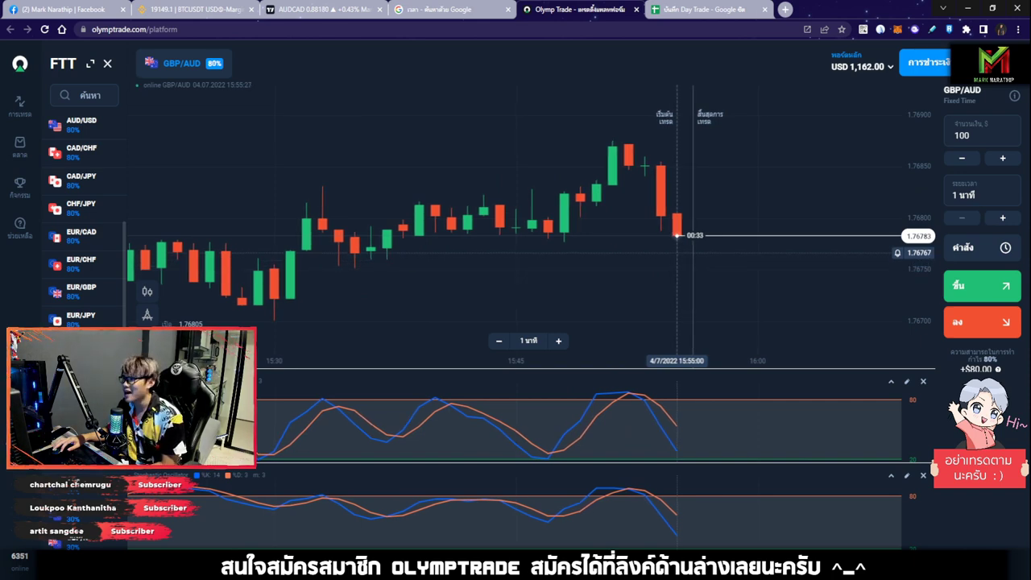
{"action": "scroll", "coordinate": [516, 186], "scroll_direction": "down", "scroll_amount": 5}
{"action": "scroll", "coordinate": [516, 186], "scroll_direction": "up", "scroll_amount": 8}
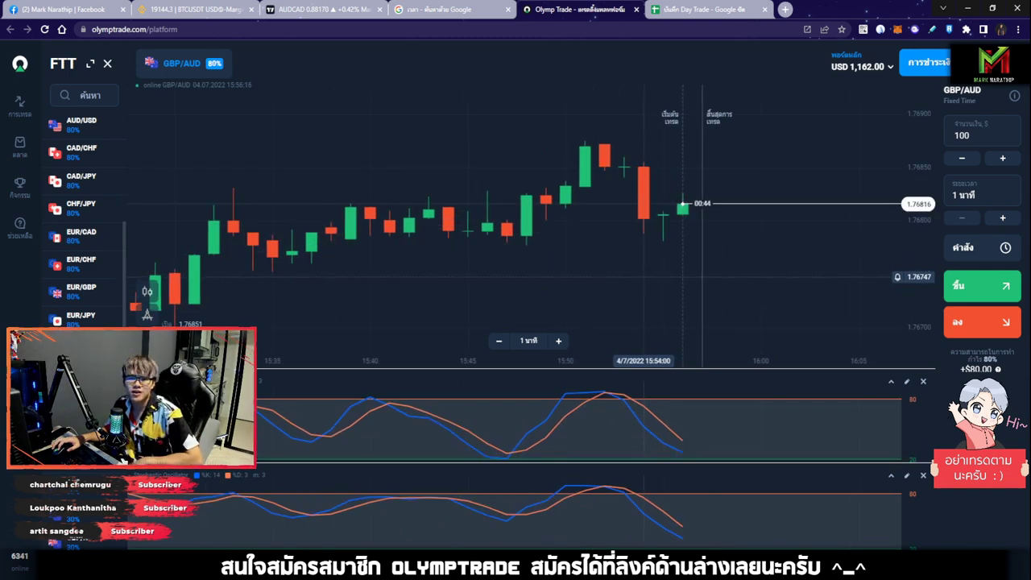
{"action": "scroll", "coordinate": [516, 210], "scroll_direction": "down", "scroll_amount": 3}
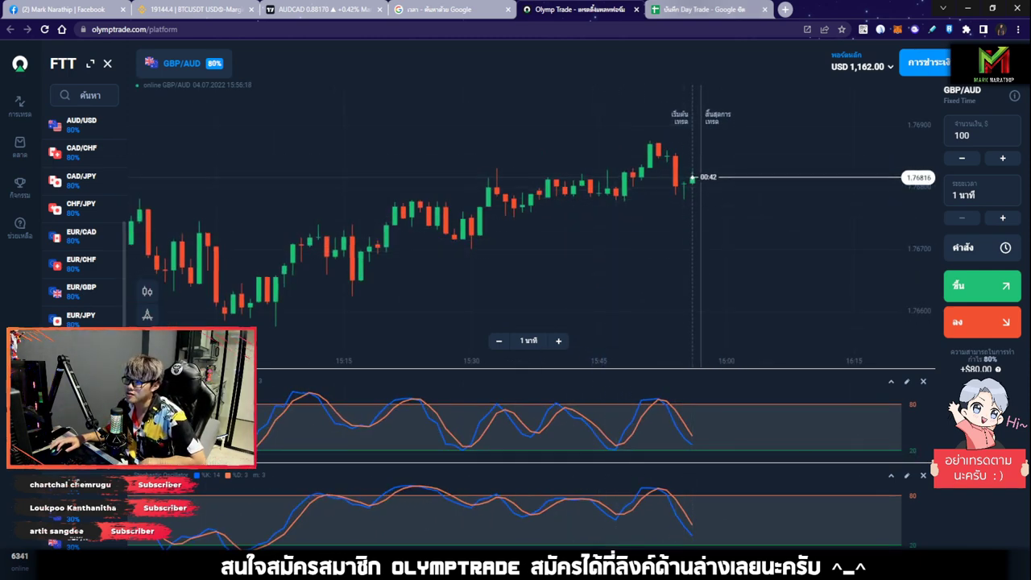
Step: Switch to the Day Trade spreadsheet and check the day's profit and round 3's profit-rate cell
{"action": "key", "text": "ctrl+Tab"}
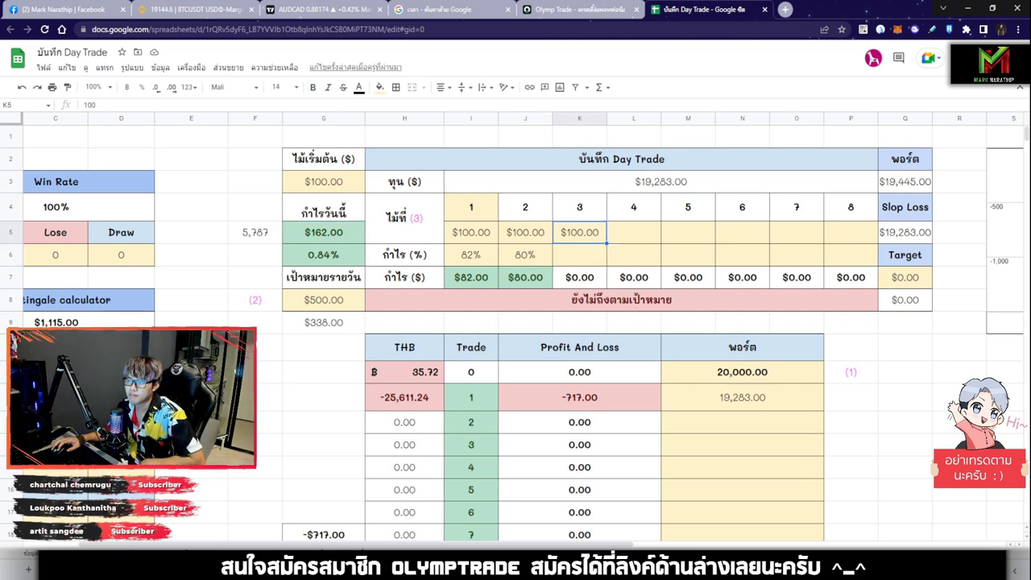
{"action": "left_click", "coordinate": [323, 233]}
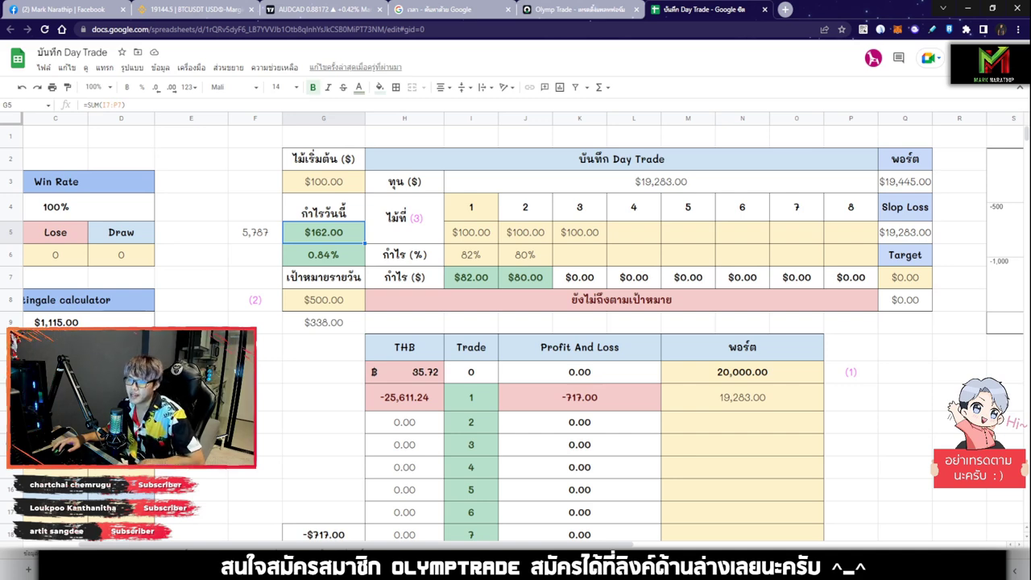
{"action": "left_click", "coordinate": [580, 256]}
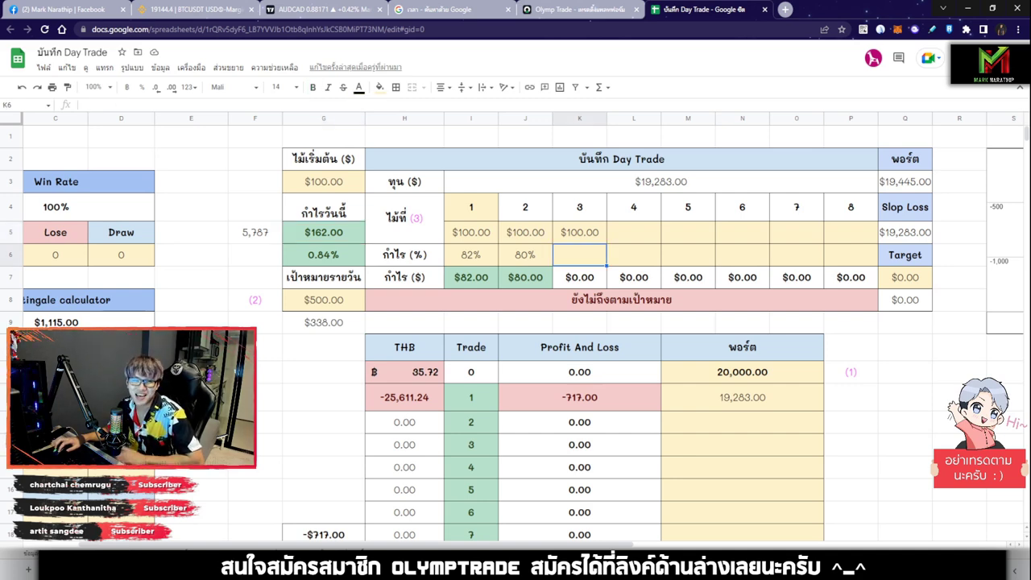
Step: Switch to Olymp Trade, go through the currency pair charts from AUD/JPY down the list, and open EUR/GBP
{"action": "left_click", "coordinate": [584, 10]}
{"action": "scroll", "coordinate": [637, 204], "scroll_direction": "down", "scroll_amount": 6}
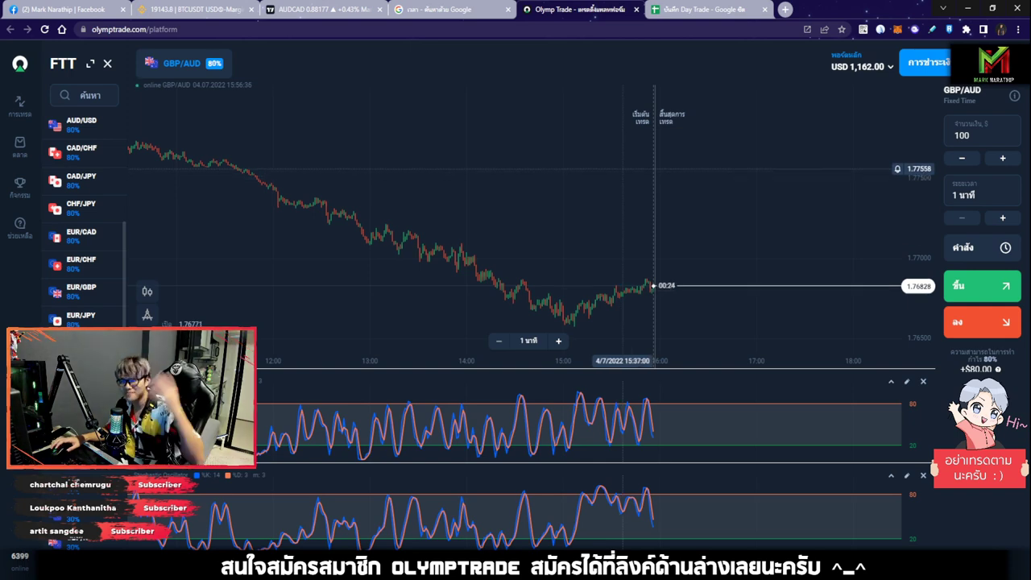
{"action": "scroll", "coordinate": [83, 194], "scroll_direction": "up", "scroll_amount": 5}
{"action": "left_click", "coordinate": [84, 156]}
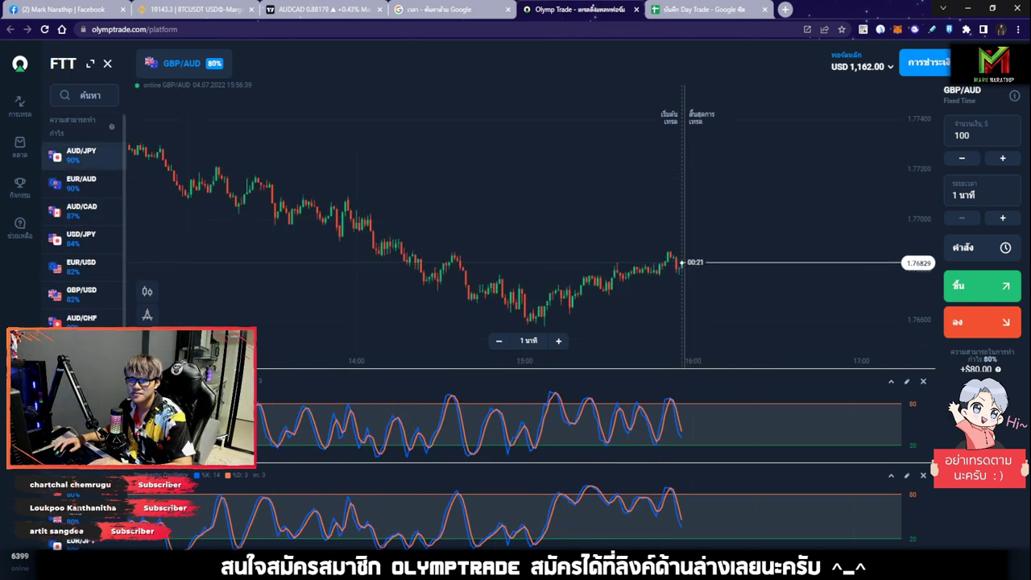
{"action": "left_click", "coordinate": [83, 184]}
{"action": "left_click", "coordinate": [83, 211]}
{"action": "left_click", "coordinate": [84, 239]}
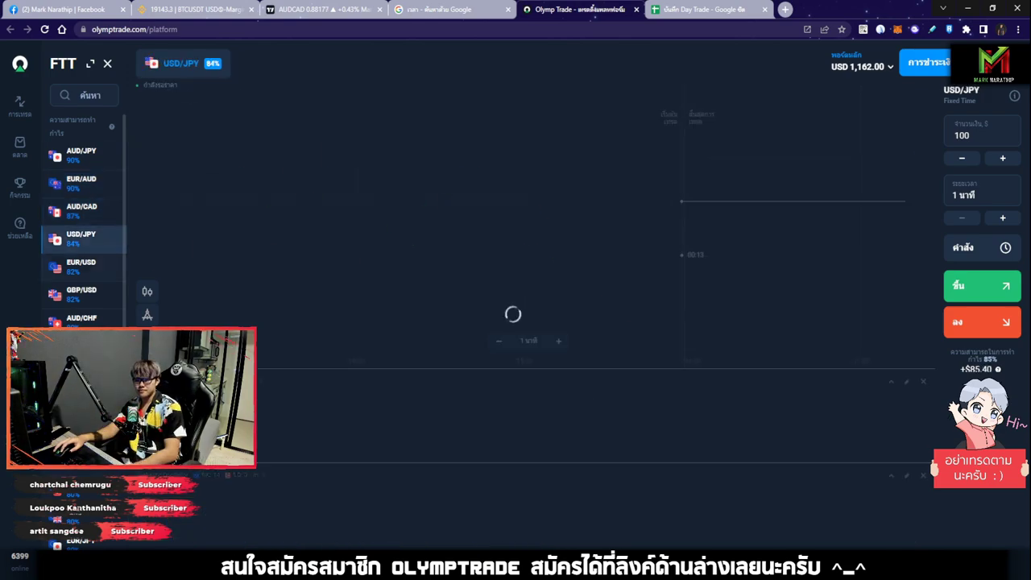
{"action": "left_click", "coordinate": [84, 267]}
{"action": "left_click", "coordinate": [84, 295]}
{"action": "left_click", "coordinate": [83, 322]}
{"action": "left_click", "coordinate": [83, 351]}
{"action": "left_click", "coordinate": [83, 378]}
{"action": "left_click", "coordinate": [84, 406]}
{"action": "left_click", "coordinate": [84, 489]}
{"action": "left_click", "coordinate": [84, 517]}
Step: Examine EUR/GBP's overall trend, its latest candles and the line crossover near the 80 level in the Stochastics
{"action": "scroll", "coordinate": [83, 451], "scroll_direction": "down", "scroll_amount": 3}
{"action": "left_click_drag", "start_coordinate": [452, 244], "coordinate": [690, 244]}
{"action": "scroll", "coordinate": [777, 223], "scroll_direction": "up", "scroll_amount": 5}
{"action": "scroll", "coordinate": [777, 223], "scroll_direction": "down", "scroll_amount": 5}
{"action": "left_click_drag", "start_coordinate": [278, 185], "coordinate": [278, 242]}
{"action": "scroll", "coordinate": [629, 252], "scroll_direction": "up", "scroll_amount": 10}
{"action": "scroll", "coordinate": [662, 251], "scroll_direction": "down", "scroll_amount": 2}
{"action": "scroll", "coordinate": [701, 250], "scroll_direction": "up", "scroll_amount": 5}
{"action": "scroll", "coordinate": [701, 251], "scroll_direction": "down", "scroll_amount": 8}
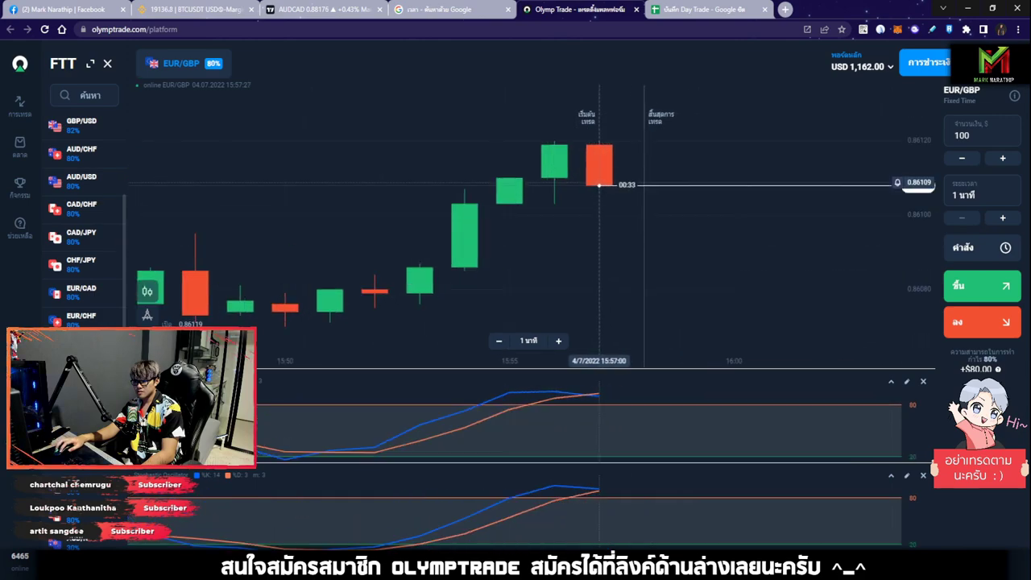
{"action": "left_click_drag", "start_coordinate": [648, 160], "coordinate": [783, 156]}
{"action": "scroll", "coordinate": [815, 146], "scroll_direction": "up", "scroll_amount": 10}
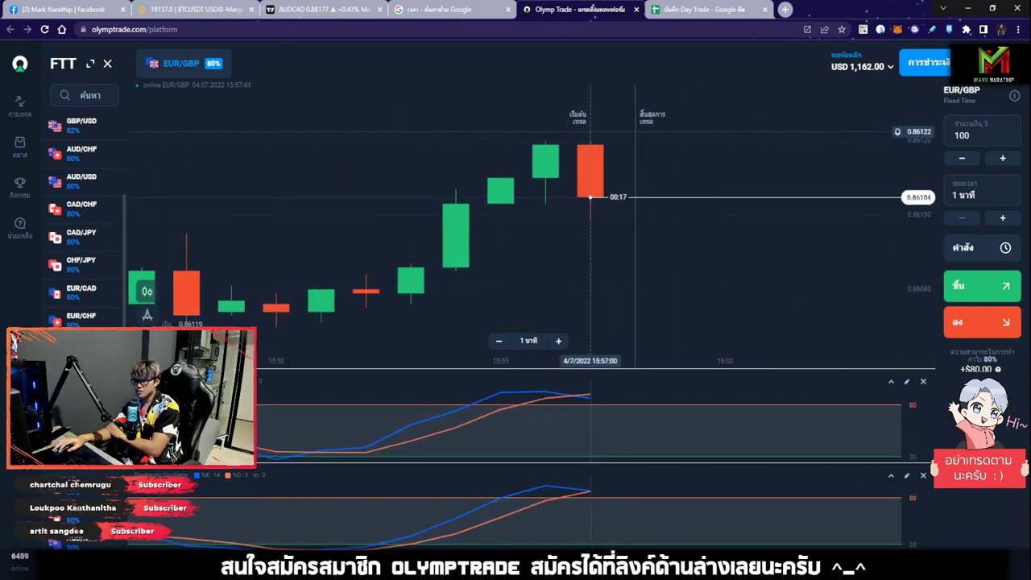
Step: Recheck EUR/GBP's recent price swing and place a $100 down trade with a duration of 1 minute
{"action": "scroll", "coordinate": [516, 226], "scroll_direction": "down", "scroll_amount": 5}
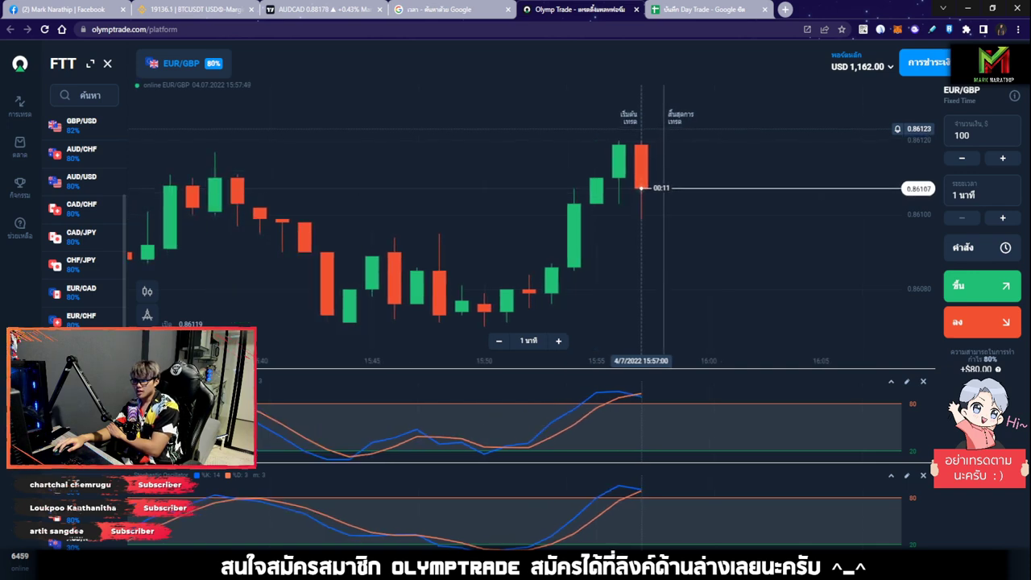
{"action": "scroll", "coordinate": [515, 225], "scroll_direction": "down", "scroll_amount": 3}
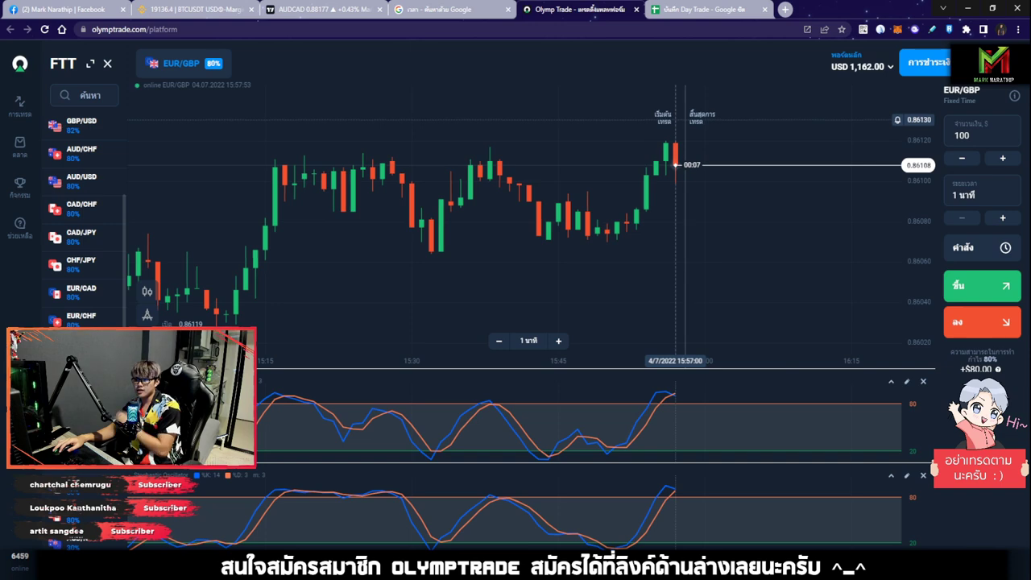
{"action": "scroll", "coordinate": [515, 225], "scroll_direction": "up", "scroll_amount": 4}
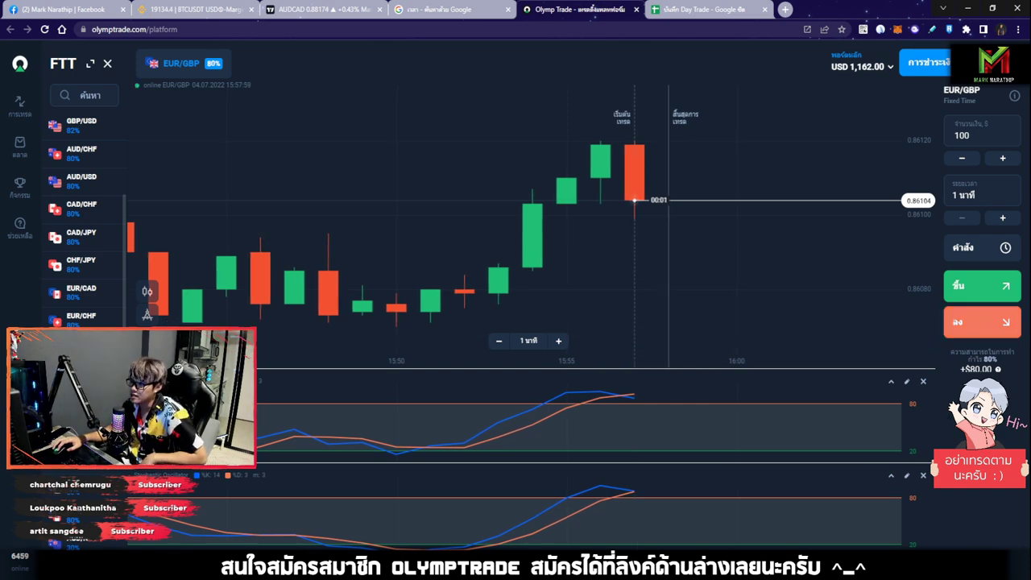
{"action": "left_click", "coordinate": [982, 322]}
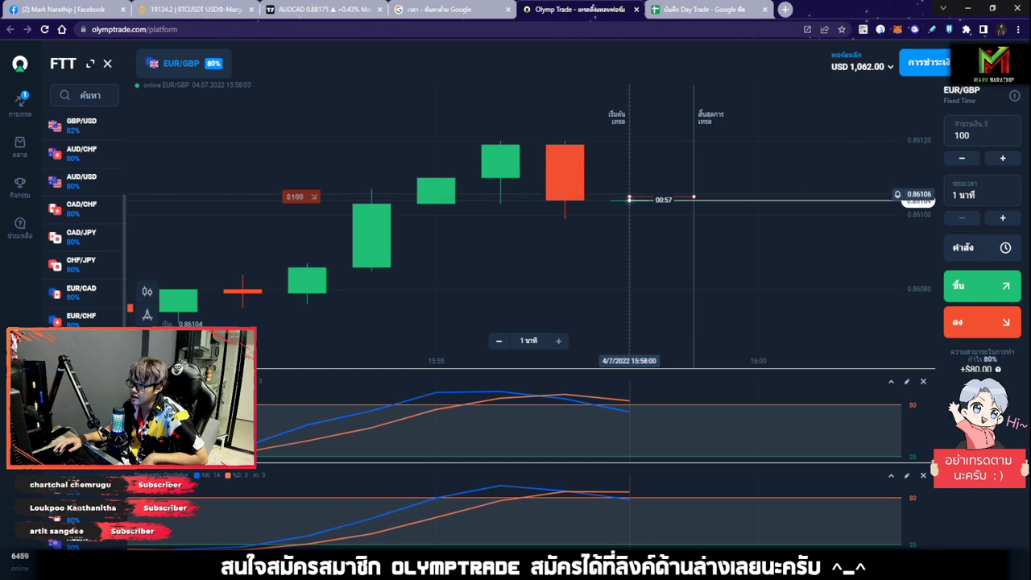
Step: Draw a downward arrow above the price chart along EUR/GBP's long-term downtrend
{"action": "scroll", "coordinate": [749, 191], "scroll_direction": "down", "scroll_amount": 5}
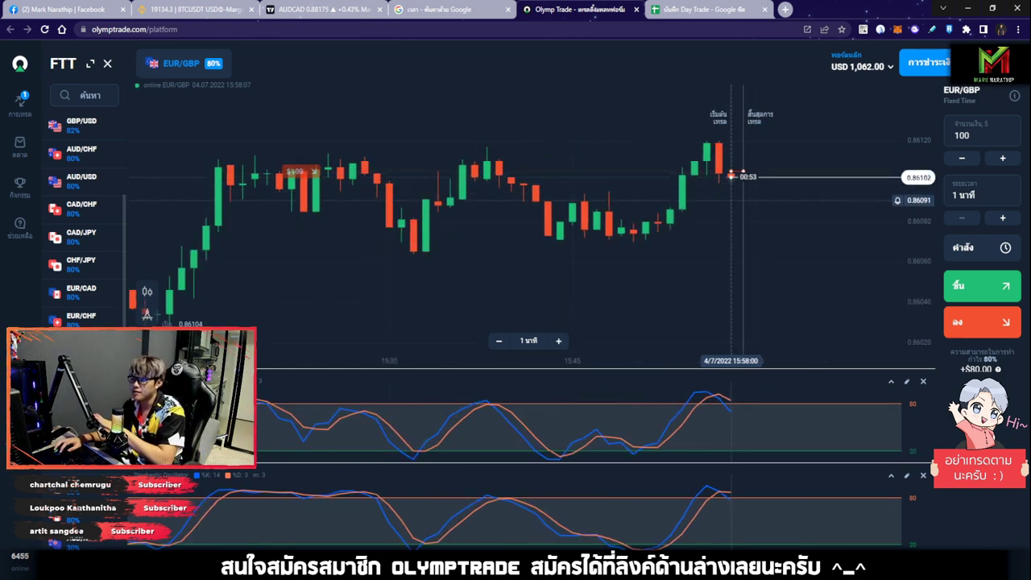
{"action": "scroll", "coordinate": [516, 225], "scroll_direction": "down", "scroll_amount": 10}
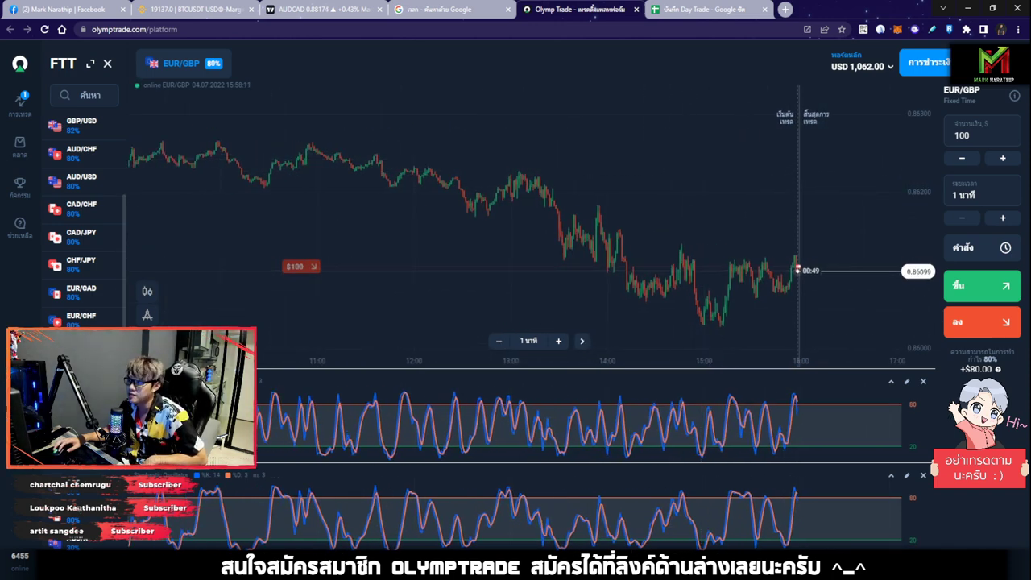
{"action": "left_click", "coordinate": [880, 29]}
{"action": "left_click", "coordinate": [814, 56]}
{"action": "left_click_drag", "start_coordinate": [317, 117], "coordinate": [839, 234]}
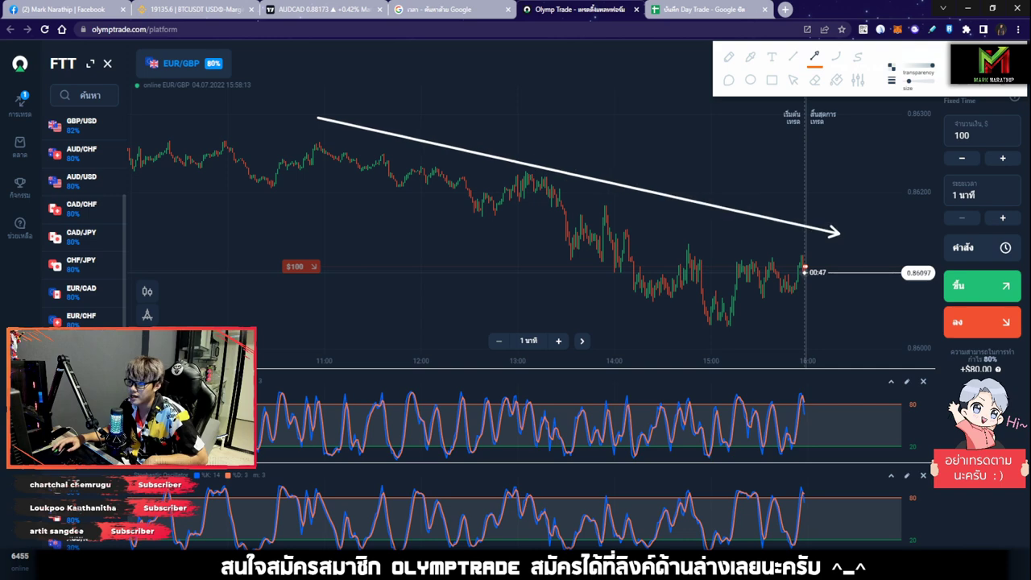
{"action": "left_click", "coordinate": [793, 80]}
Step: Draw arrows on EUR/GBP's recent candles for the main downtrend, the latest upswing and the expected fall
{"action": "scroll", "coordinate": [813, 229], "scroll_direction": "up", "scroll_amount": 5}
{"action": "scroll", "coordinate": [814, 228], "scroll_direction": "up", "scroll_amount": 5}
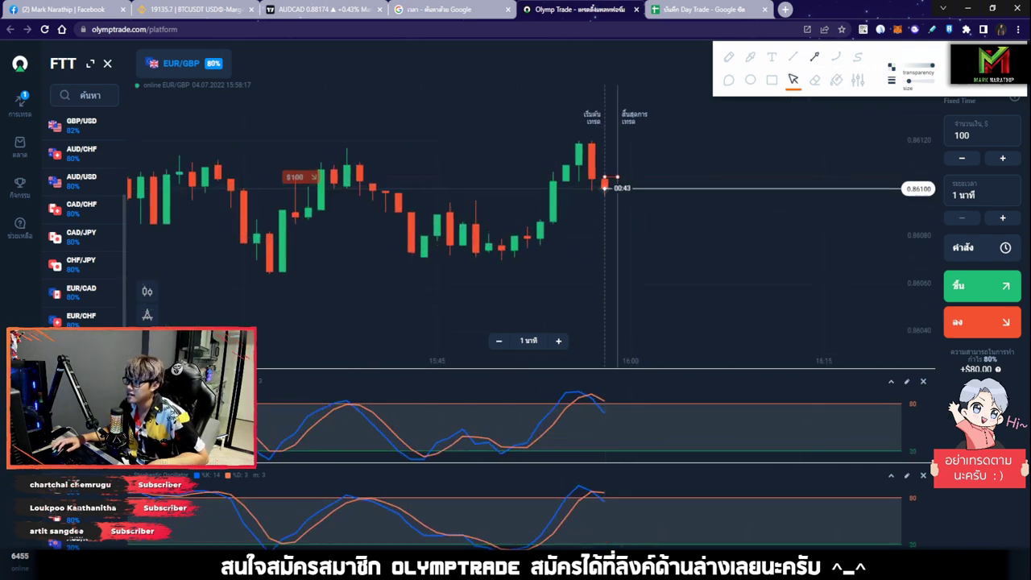
{"action": "left_click", "coordinate": [814, 56]}
{"action": "left_click_drag", "start_coordinate": [522, 75], "coordinate": [746, 215]}
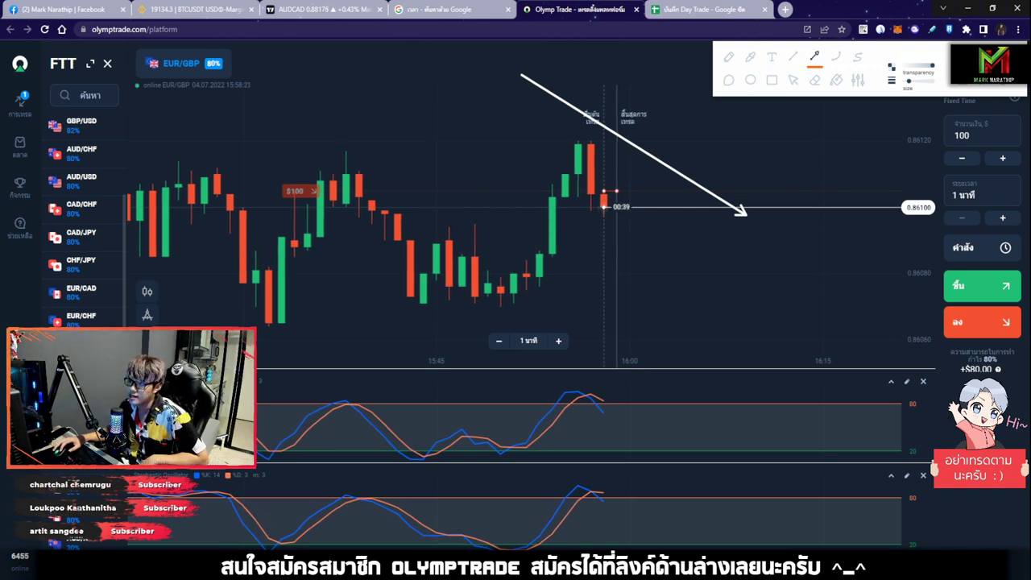
{"action": "left_click_drag", "start_coordinate": [499, 304], "coordinate": [577, 147]}
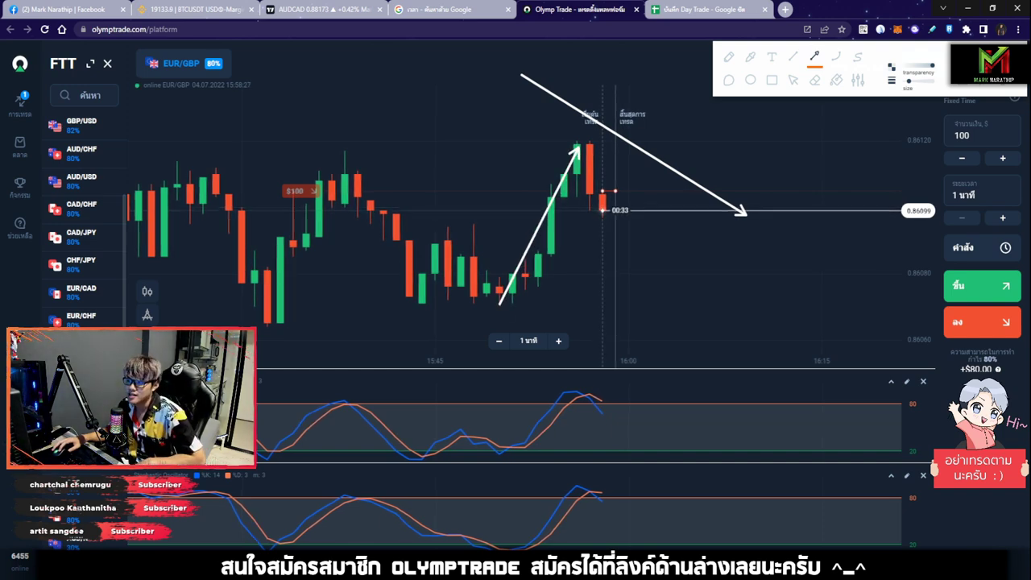
{"action": "left_click_drag", "start_coordinate": [635, 183], "coordinate": [723, 286]}
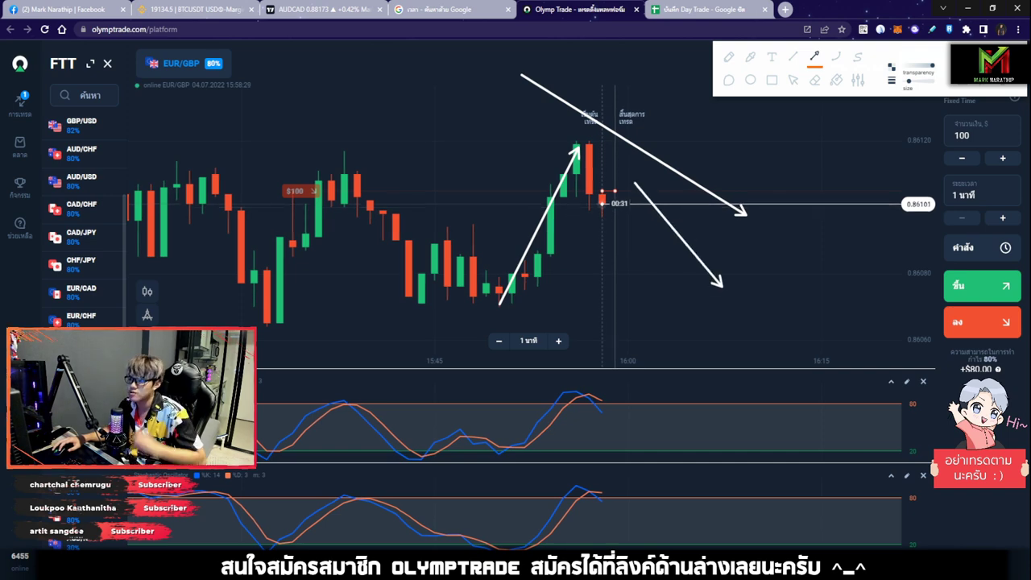
{"action": "left_click_drag", "start_coordinate": [529, 54], "coordinate": [768, 191]}
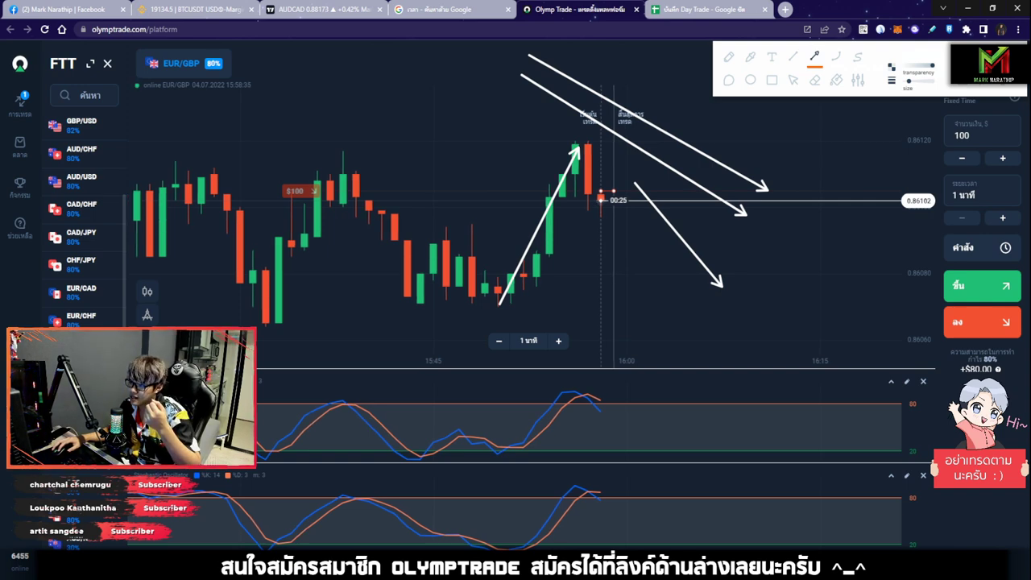
{"action": "left_click_drag", "start_coordinate": [629, 215], "coordinate": [703, 320]}
Step: Mark the upper Stochastic's latest crossover with two downward arrows and a rectangle, and close the drawing tools
{"action": "left_click_drag", "start_coordinate": [555, 354], "coordinate": [649, 425]}
{"action": "left_click_drag", "start_coordinate": [522, 374], "coordinate": [616, 450]}
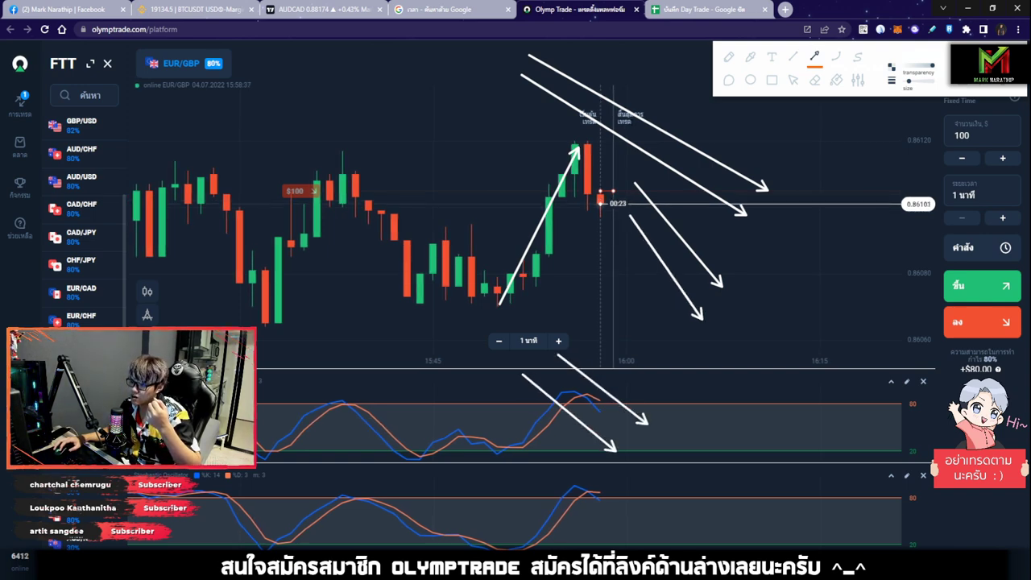
{"action": "left_click", "coordinate": [772, 80]}
{"action": "left_click_drag", "start_coordinate": [555, 381], "coordinate": [616, 420]}
{"action": "left_click", "coordinate": [793, 80]}
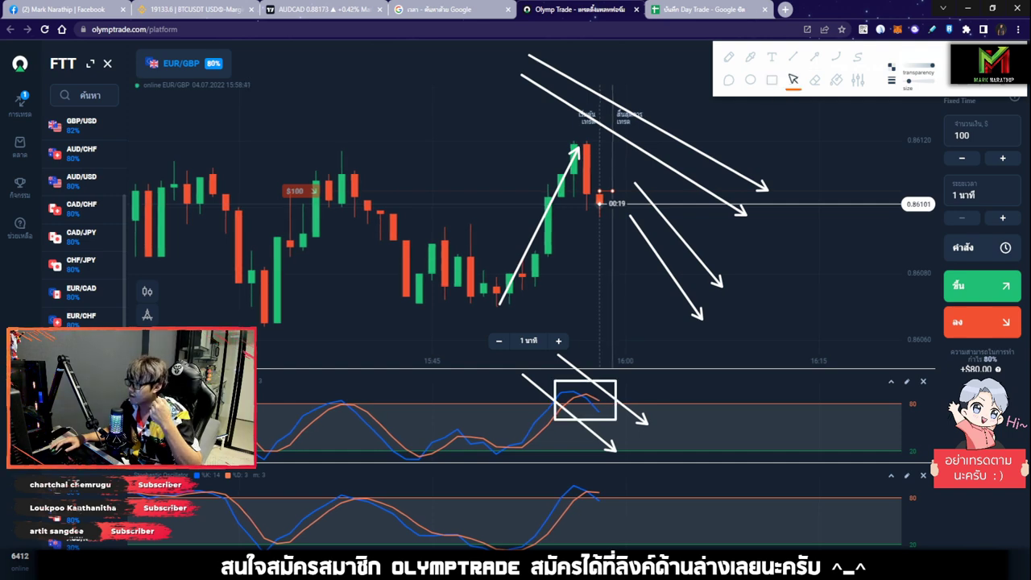
{"action": "left_click", "coordinate": [1003, 69]}
Step: Follow the open $100 EUR/GBP down trade until it expires, and glance at the Day Trade spreadsheet's round 3 entry
{"action": "scroll", "coordinate": [592, 224], "scroll_direction": "up", "scroll_amount": 4}
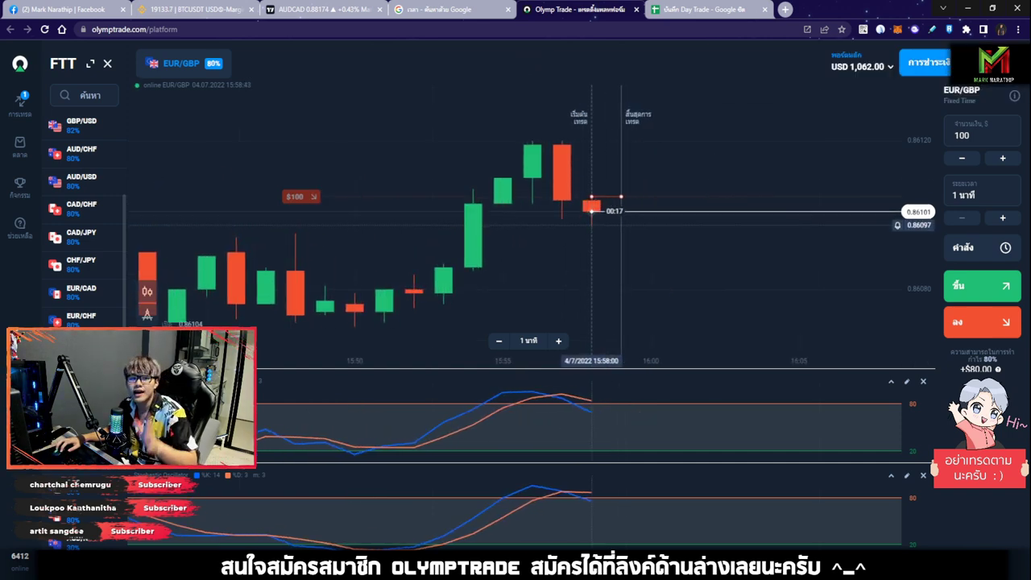
{"action": "scroll", "coordinate": [516, 242], "scroll_direction": "up", "scroll_amount": 2}
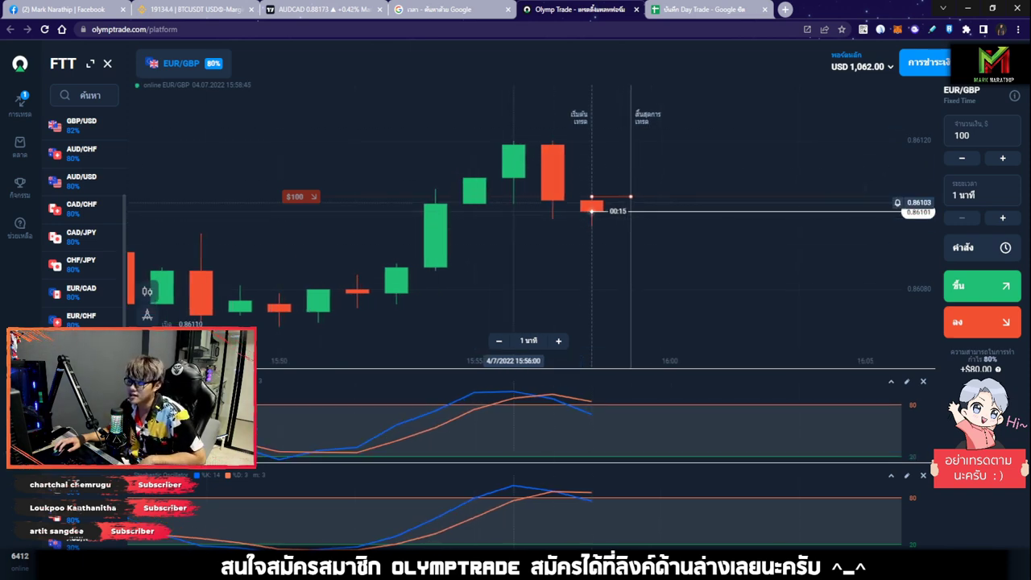
{"action": "scroll", "coordinate": [515, 242], "scroll_direction": "up", "scroll_amount": 1}
{"action": "scroll", "coordinate": [515, 241], "scroll_direction": "up", "scroll_amount": 1}
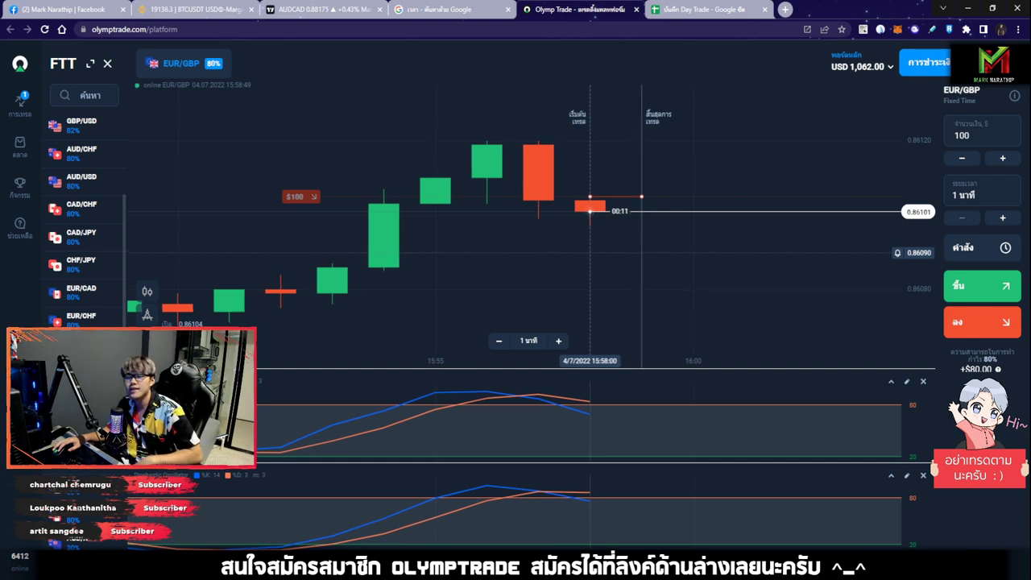
{"action": "scroll", "coordinate": [516, 242], "scroll_direction": "up", "scroll_amount": 1}
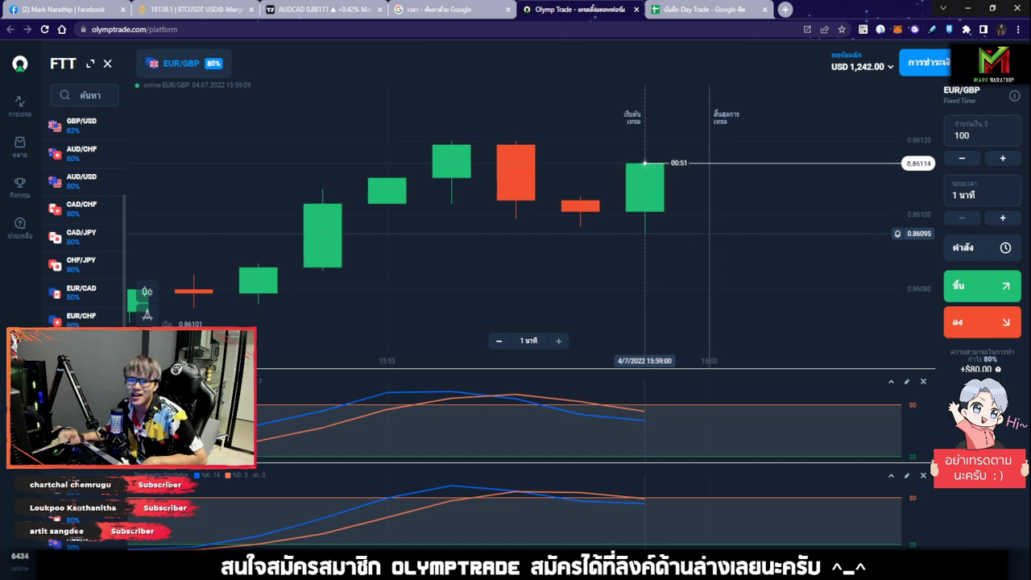
{"action": "key", "text": "ctrl+Tab"}
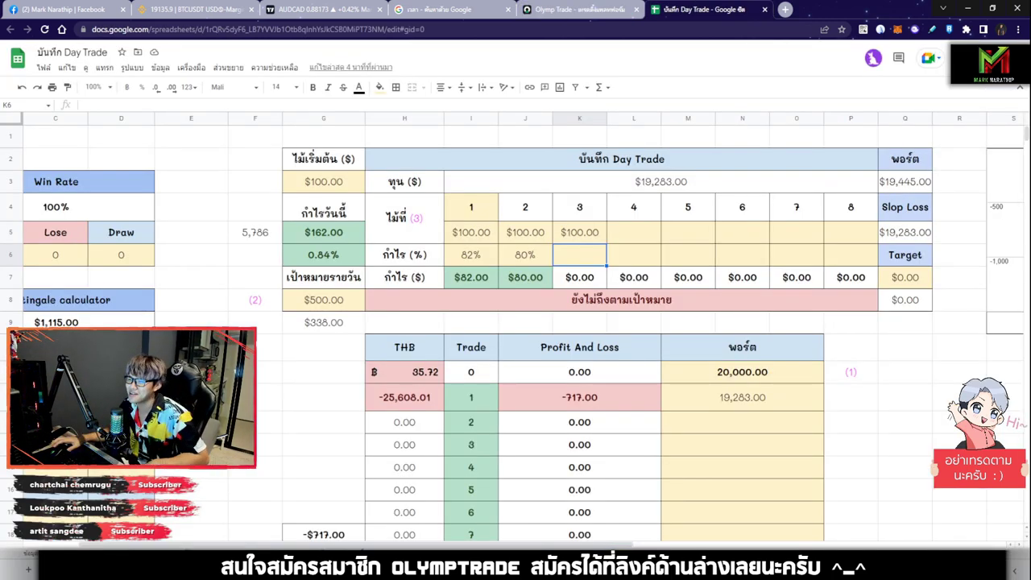
{"action": "key", "text": "ctrl+shift+Tab"}
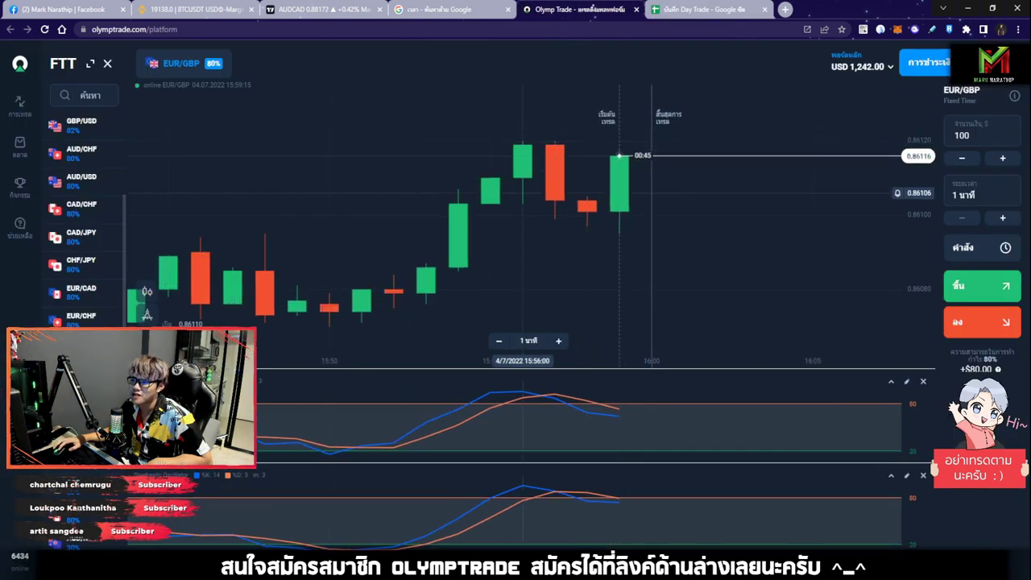
Step: Record 80% as round 3's profit rate in the Day Trade spreadsheet
{"action": "key", "text": "ctrl+Tab"}
{"action": "type", "text": "80"}
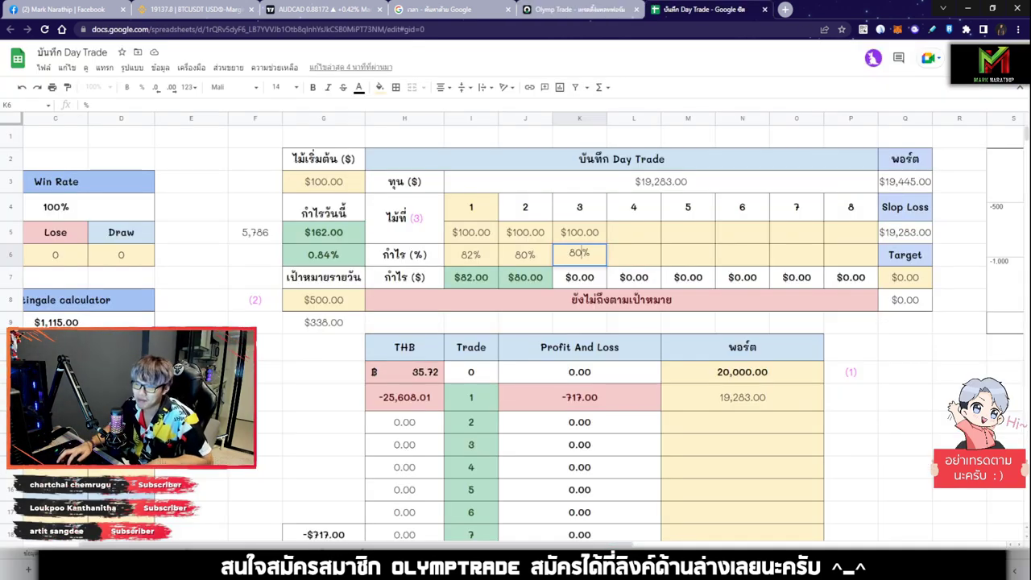
{"action": "key", "text": "Return"}
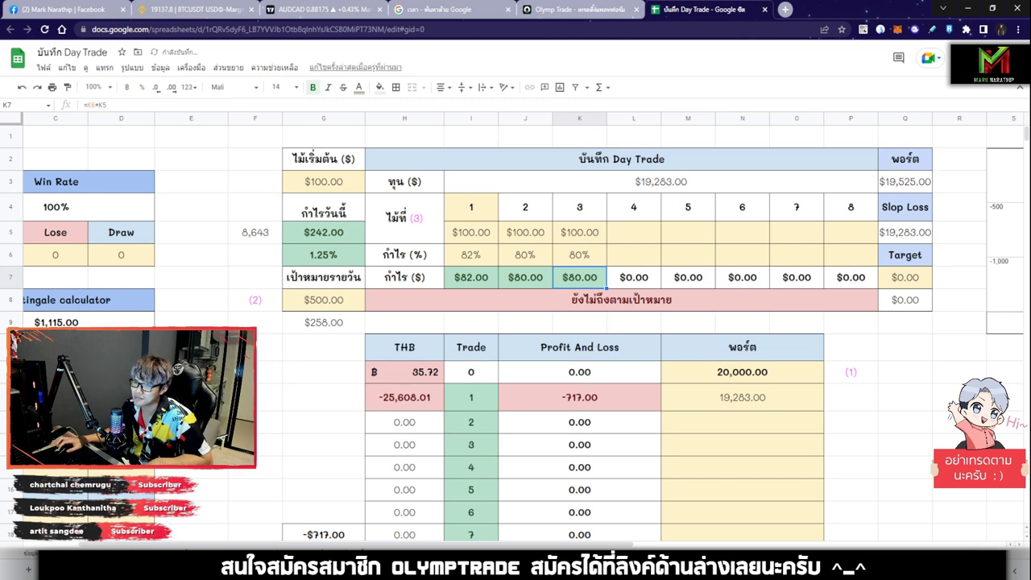
Step: Examine EUR/GBP's recent candles and its longer-term trend on the Olymp Trade chart
{"action": "key", "text": "ctrl+shift+Tab"}
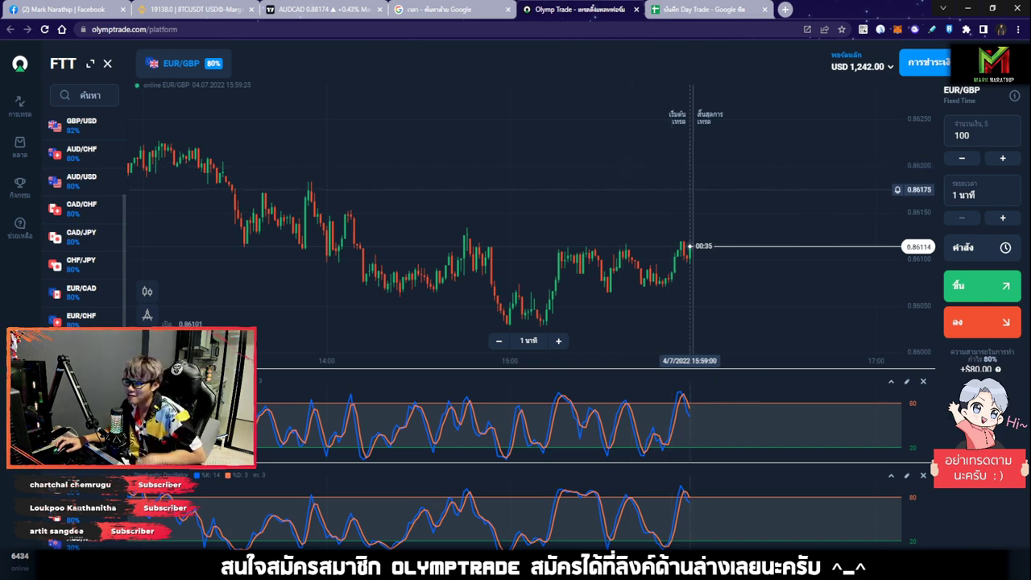
{"action": "scroll", "coordinate": [714, 173], "scroll_direction": "up", "scroll_amount": 5}
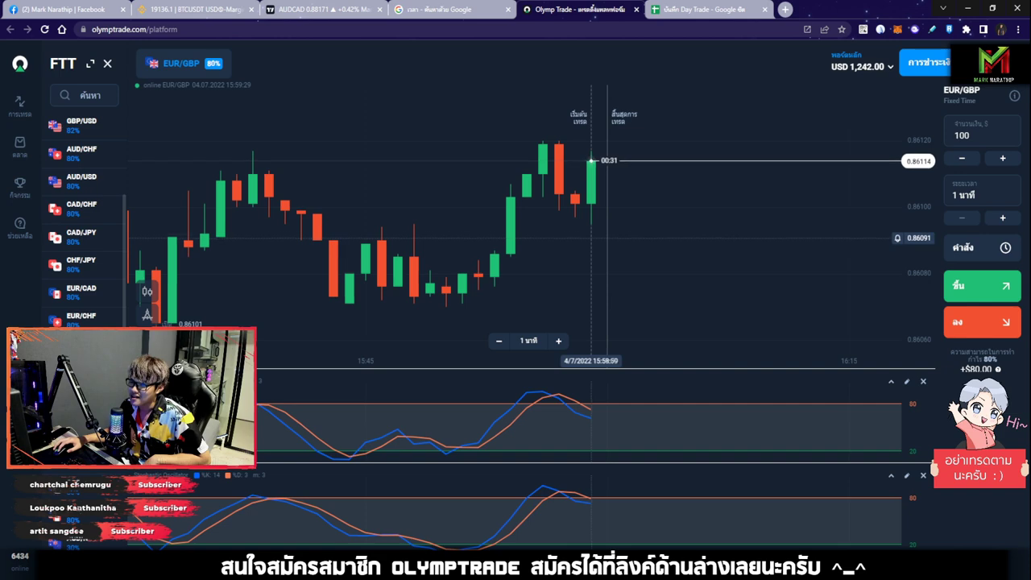
{"action": "scroll", "coordinate": [637, 230], "scroll_direction": "down", "scroll_amount": 10}
{"action": "left_click_drag", "start_coordinate": [637, 177], "coordinate": [675, 161]}
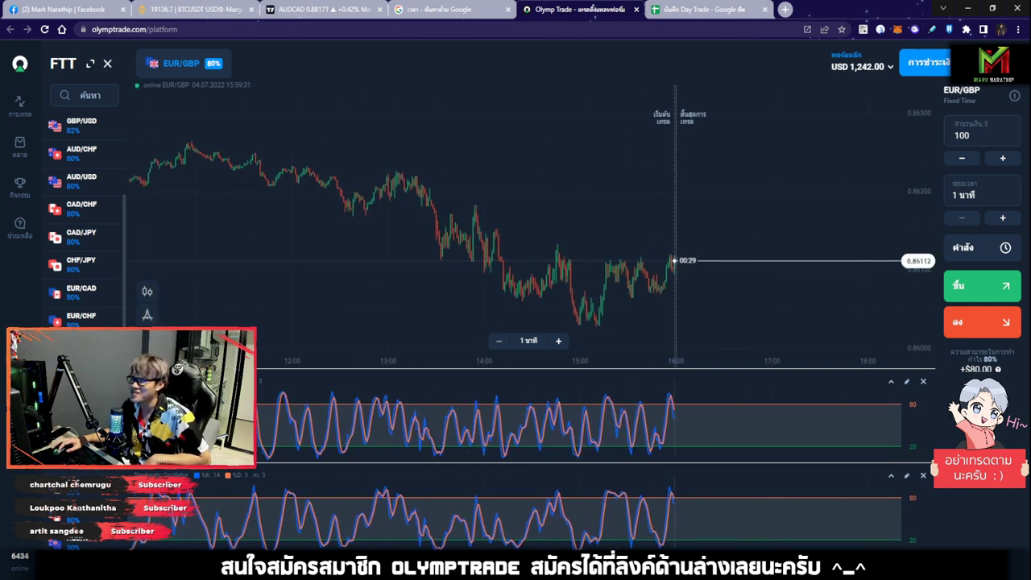
Step: Review the first three rounds' stakes, rates and profits against the day's total in the spreadsheet, and check the Olymp Trade account balance
{"action": "left_click", "coordinate": [704, 10]}
{"action": "key", "text": "Right"}
{"action": "key", "text": "Up"}
{"action": "key", "text": "Up"}
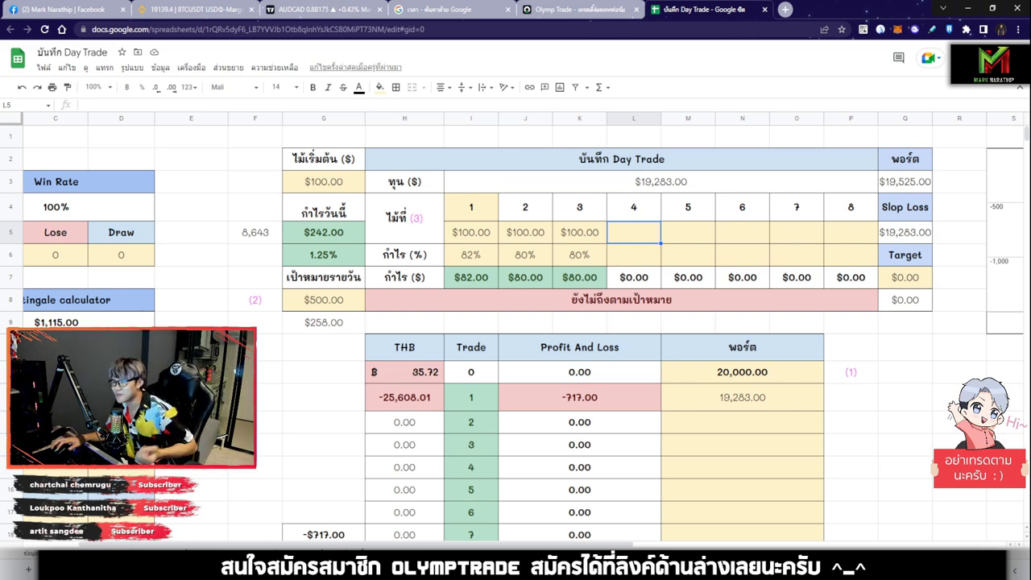
{"action": "left_click_drag", "start_coordinate": [471, 233], "coordinate": [580, 233]}
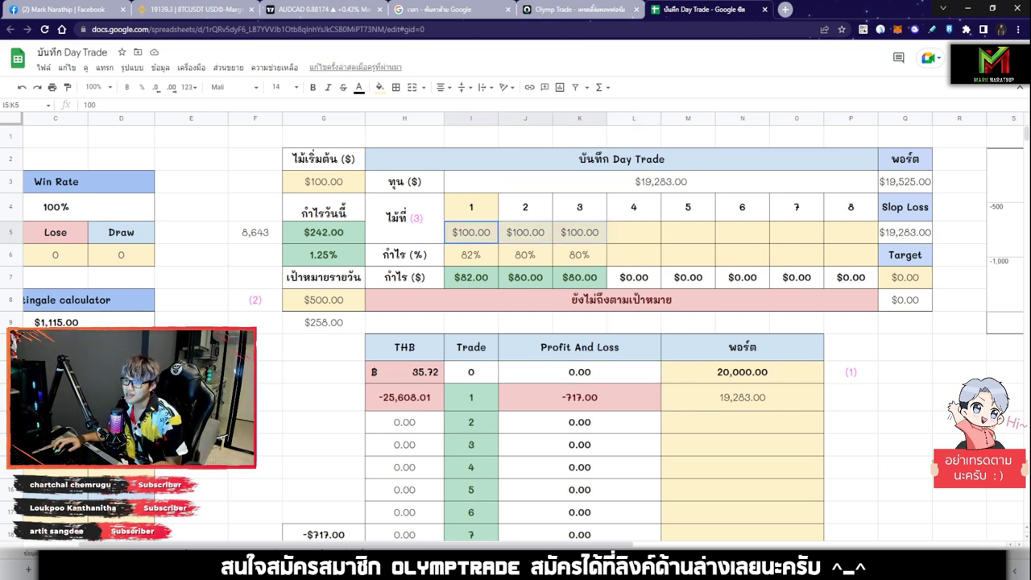
{"action": "left_click", "coordinate": [634, 255]}
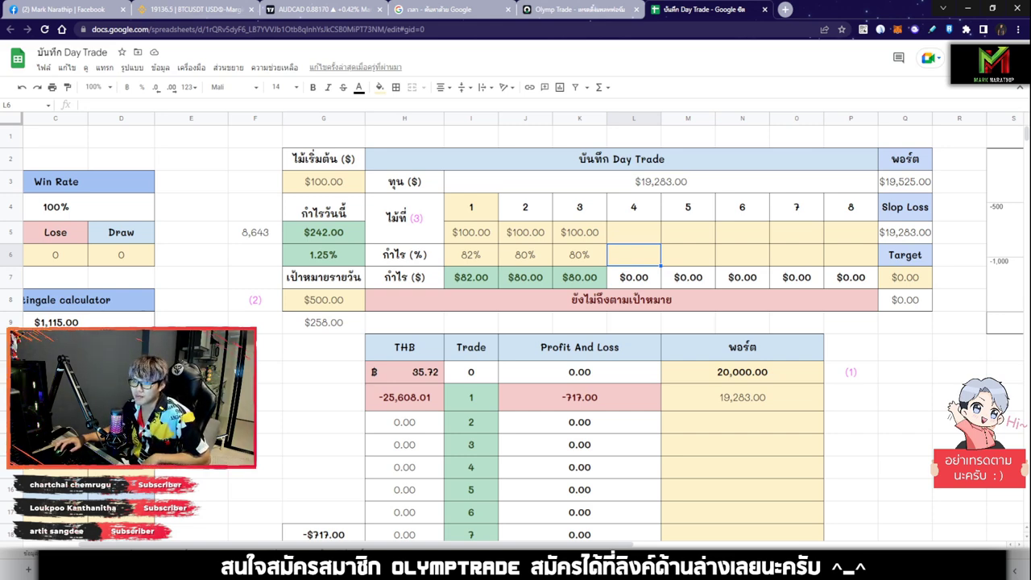
{"action": "left_click", "coordinate": [324, 233]}
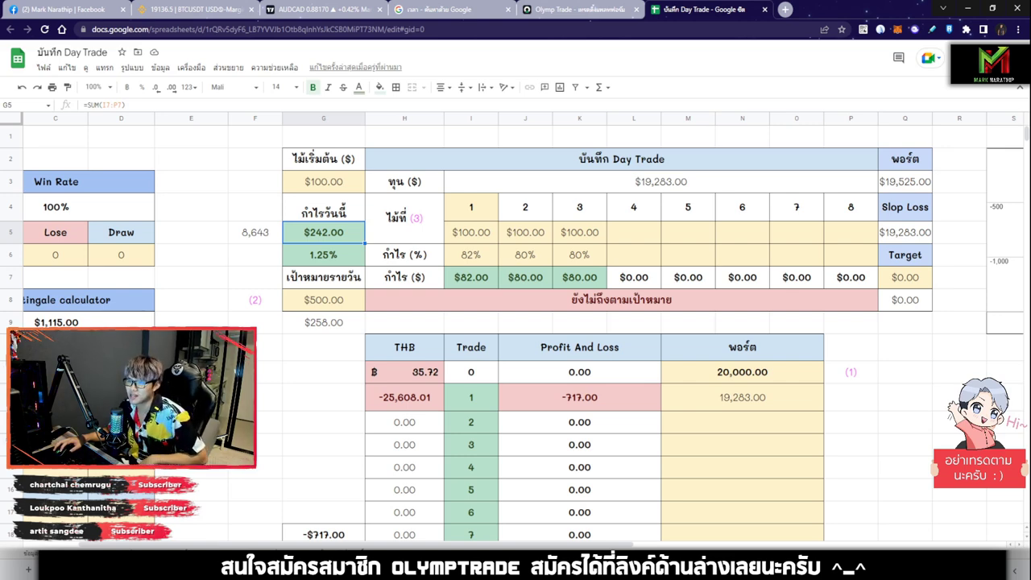
{"action": "left_click_drag", "start_coordinate": [472, 232], "coordinate": [579, 277]}
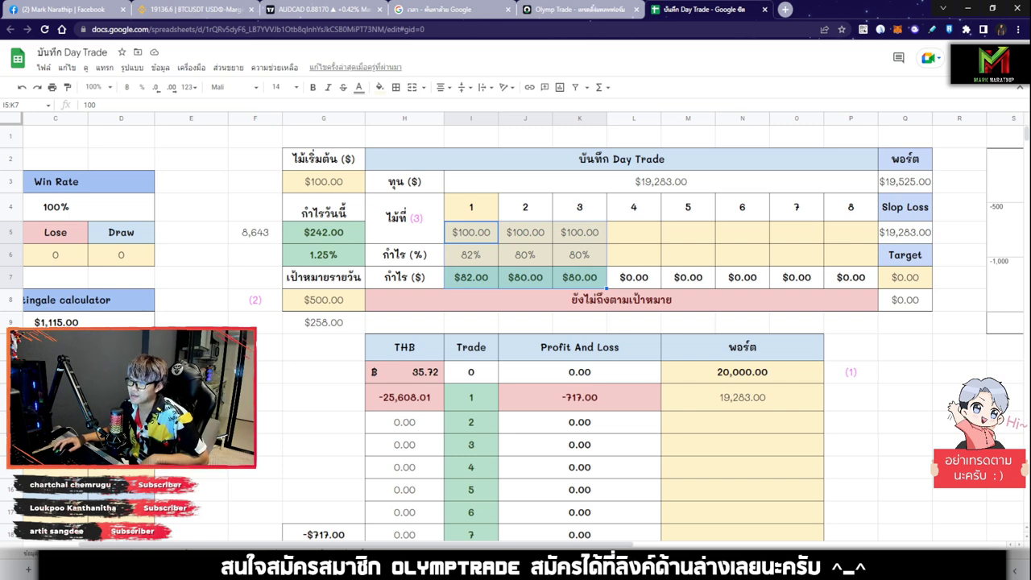
{"action": "left_click", "coordinate": [324, 233]}
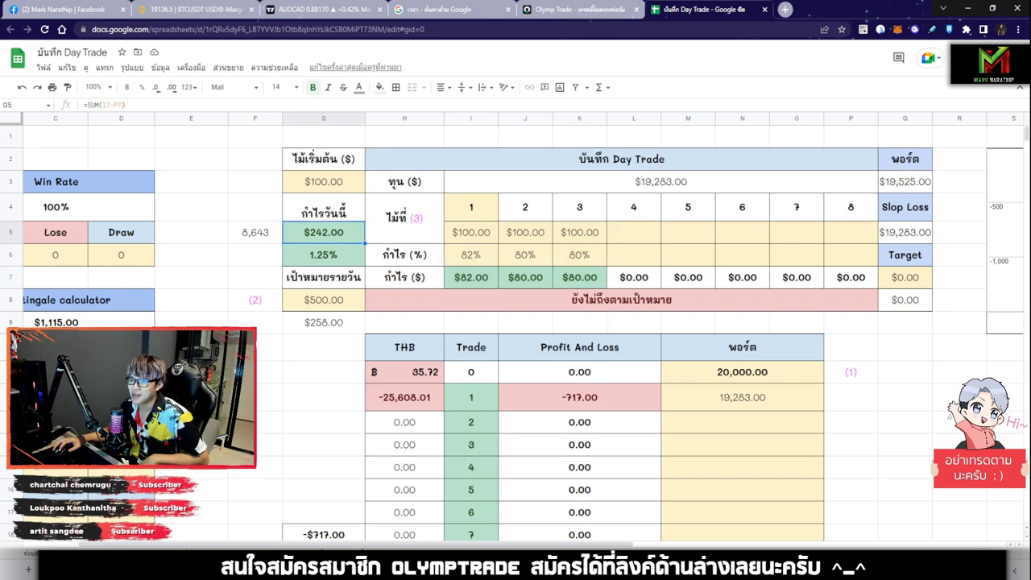
{"action": "left_click_drag", "start_coordinate": [471, 232], "coordinate": [580, 278]}
{"action": "left_click", "coordinate": [634, 255]}
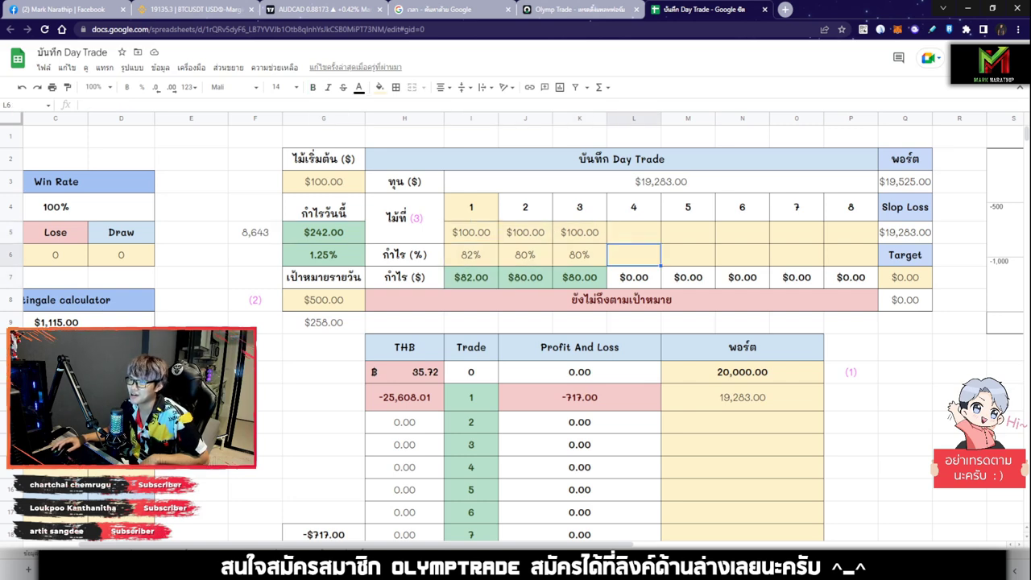
{"action": "left_click", "coordinate": [579, 10]}
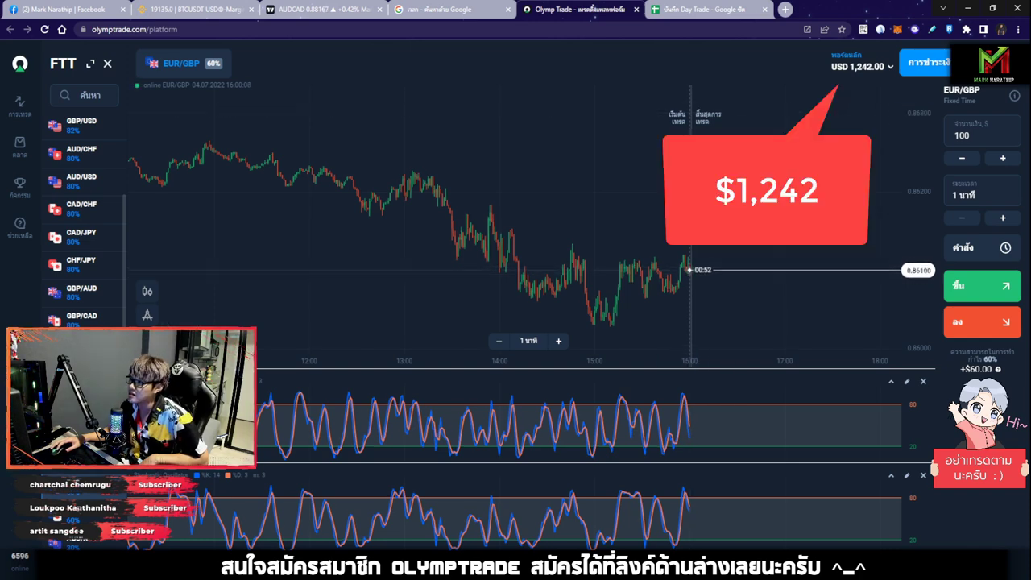
Step: In the spreadsheet's Profit And Loss table, enter =M12+242 as the portfolio value for trade 2
{"action": "key", "text": "ctrl+Tab"}
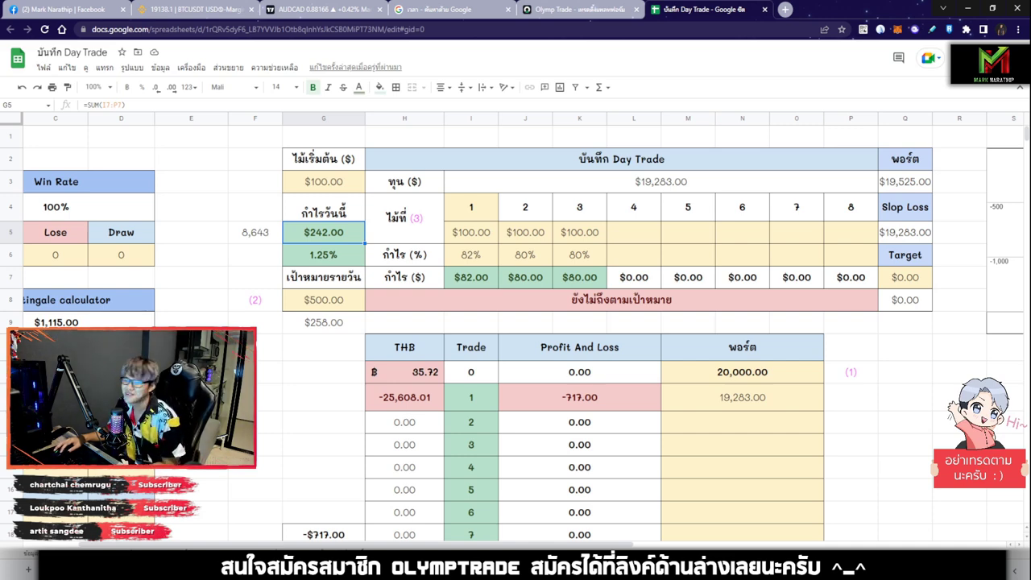
{"action": "scroll", "coordinate": [564, 338], "scroll_direction": "down", "scroll_amount": 5}
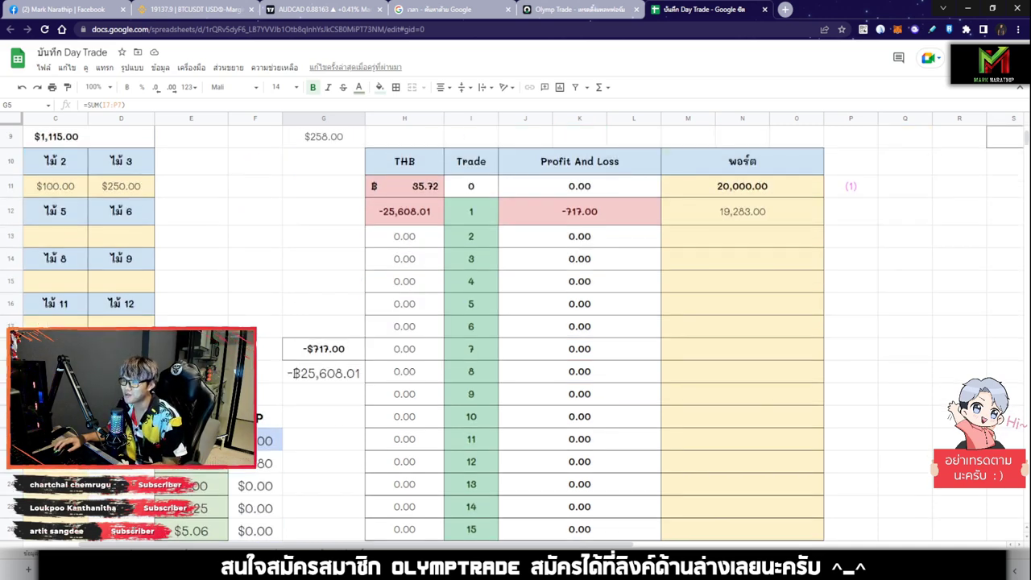
{"action": "left_click", "coordinate": [580, 211]}
{"action": "scroll", "coordinate": [580, 212], "scroll_direction": "up", "scroll_amount": 4}
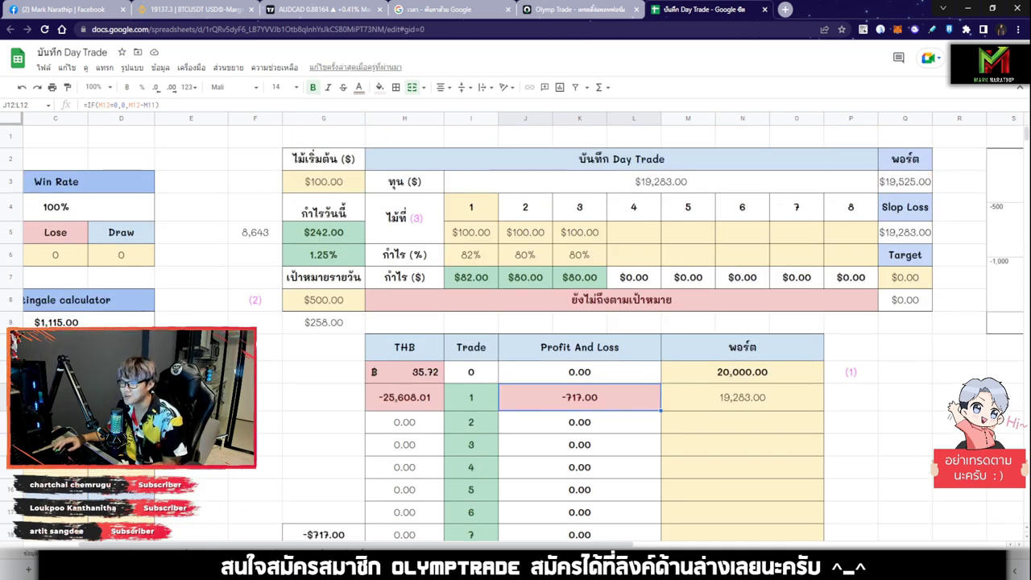
{"action": "scroll", "coordinate": [693, 371], "scroll_direction": "down", "scroll_amount": 1}
{"action": "left_click", "coordinate": [742, 377]}
{"action": "type", "text": "ๅ"}
{"action": "key", "text": "BackSpace"}
{"action": "type", "text": "="}
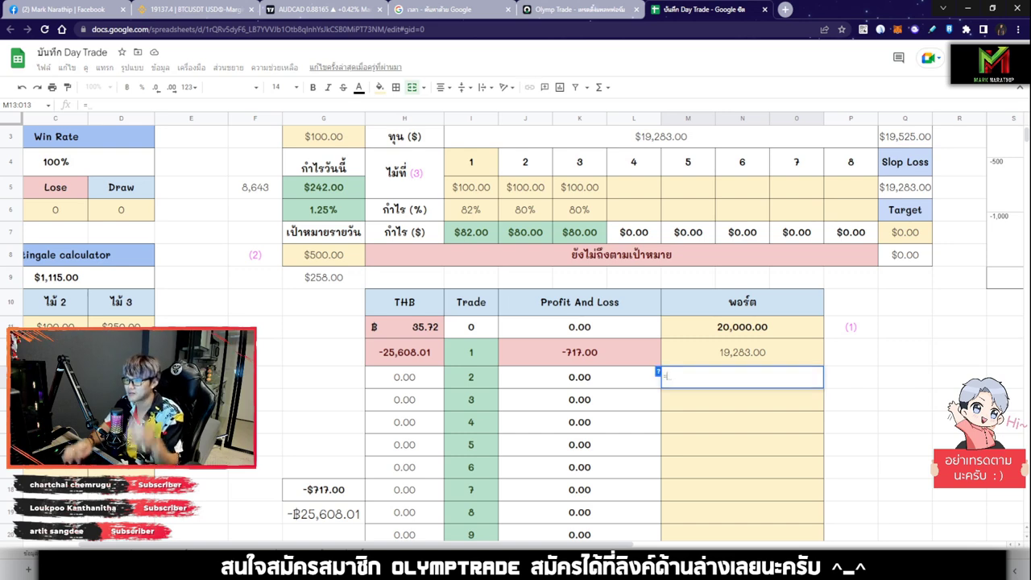
{"action": "type", "text": "M12+242"}
{"action": "key", "text": "Return"}
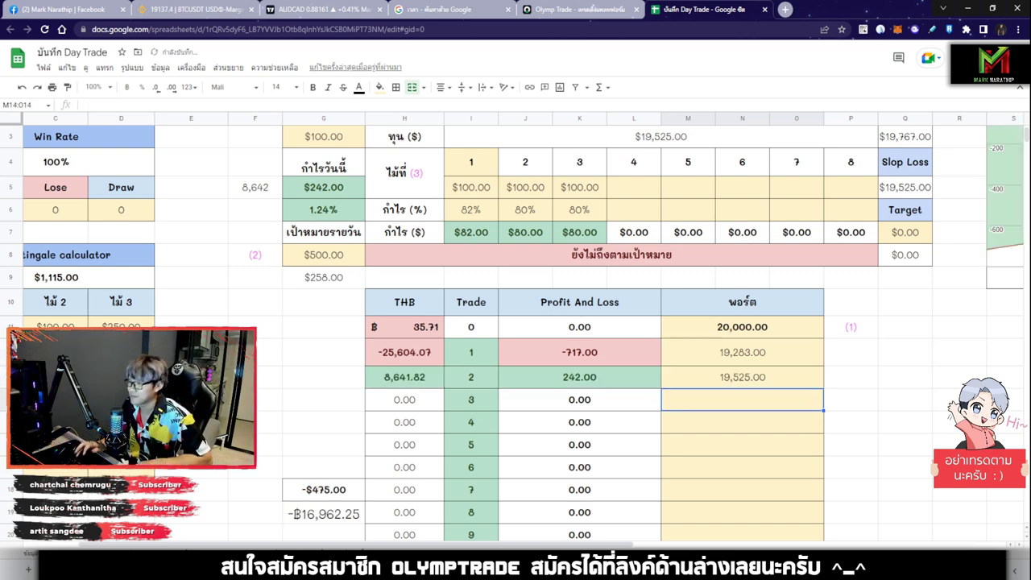
Step: Examine trade 2's portfolio value, its profit in dollars and baht, trade 1's loss and the cumulative total in G18
{"action": "left_click", "coordinate": [742, 377]}
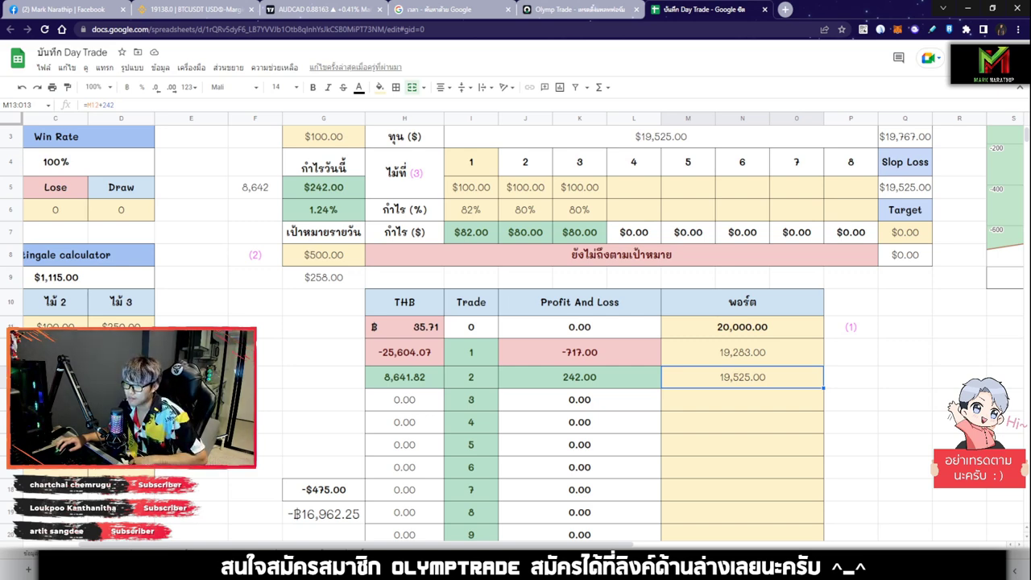
{"action": "left_click", "coordinate": [580, 377]}
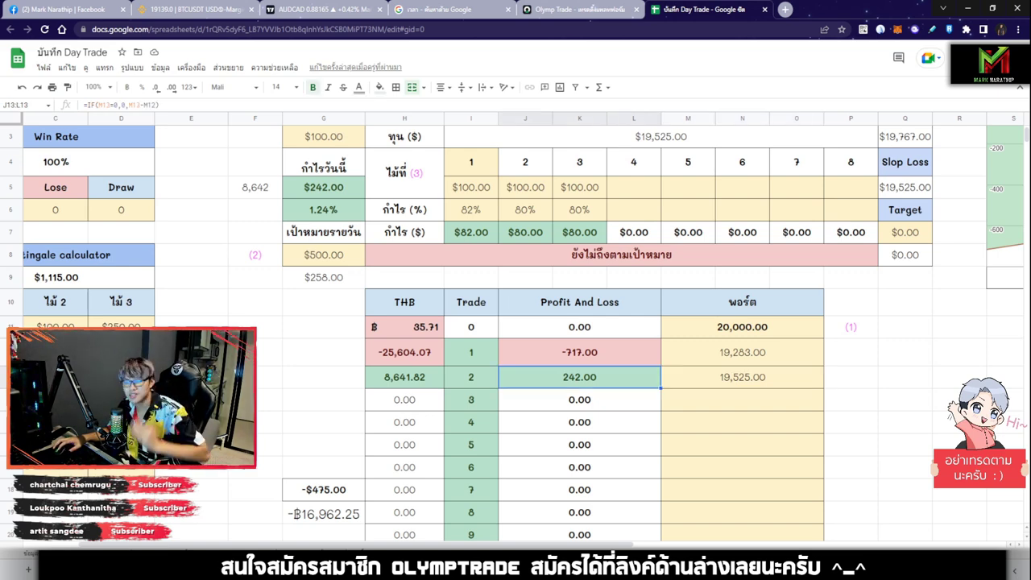
{"action": "scroll", "coordinate": [580, 377], "scroll_direction": "down", "scroll_amount": 3}
{"action": "left_click", "coordinate": [404, 237]}
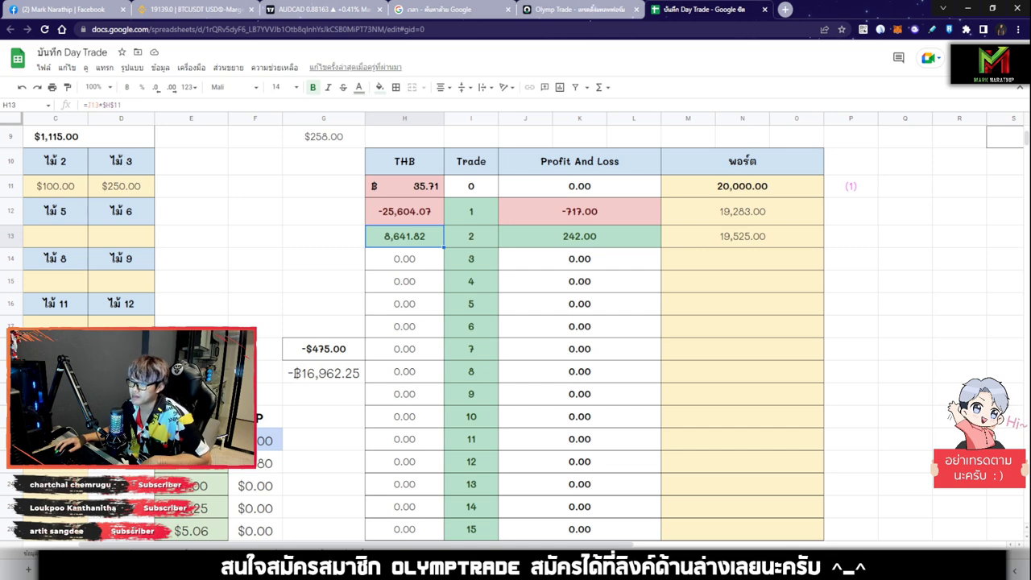
{"action": "left_click", "coordinate": [580, 237]}
{"action": "left_click", "coordinate": [405, 237]}
{"action": "left_click", "coordinate": [580, 212]}
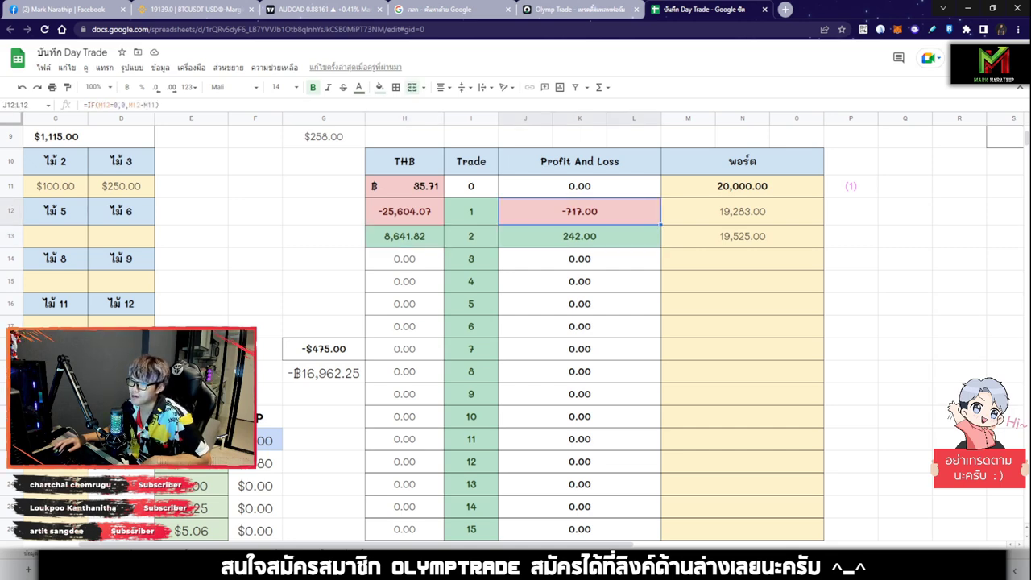
{"action": "scroll", "coordinate": [516, 332], "scroll_direction": "down", "scroll_amount": 2}
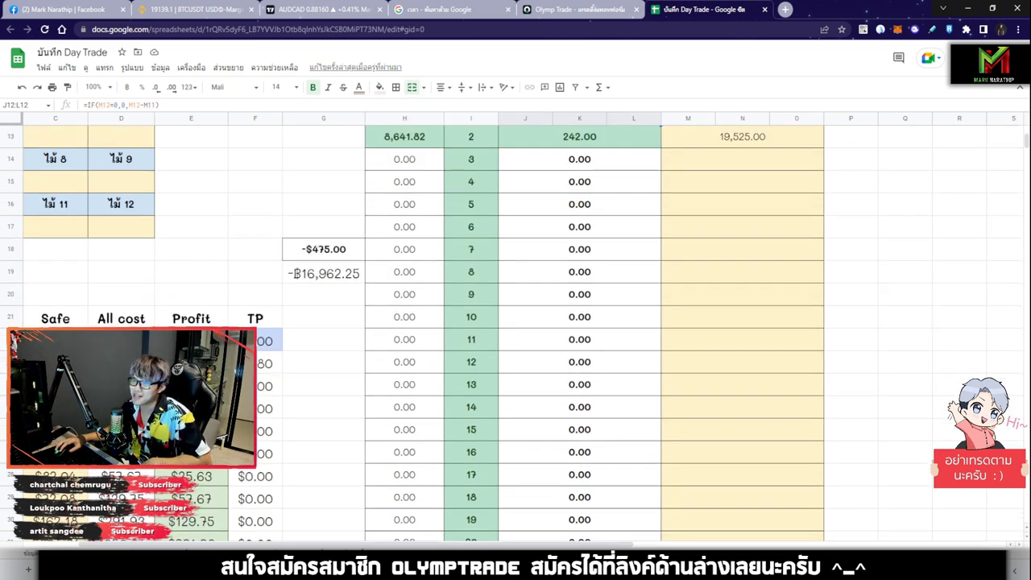
{"action": "left_click", "coordinate": [324, 250]}
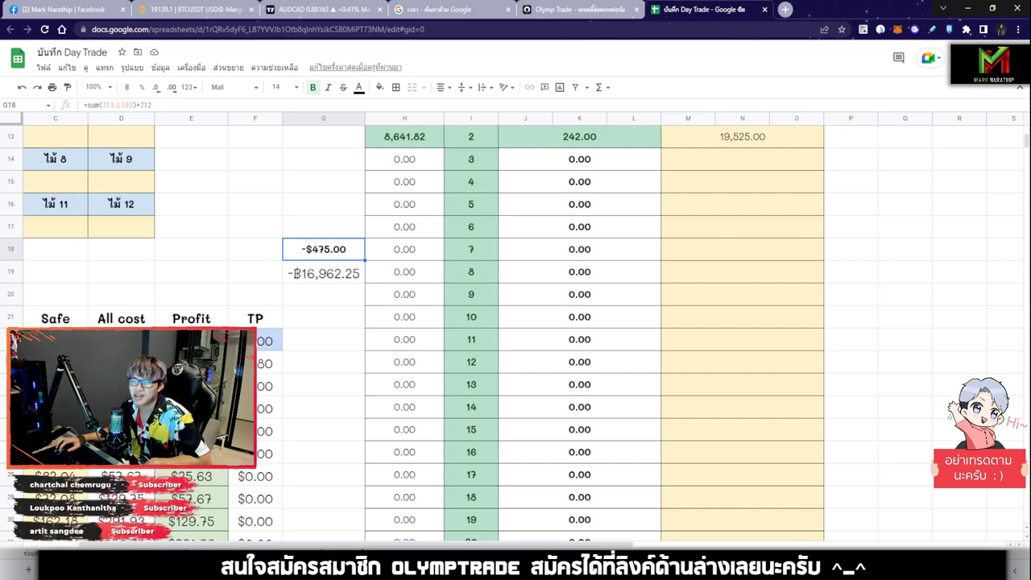
{"action": "scroll", "coordinate": [516, 323], "scroll_direction": "up", "scroll_amount": 5}
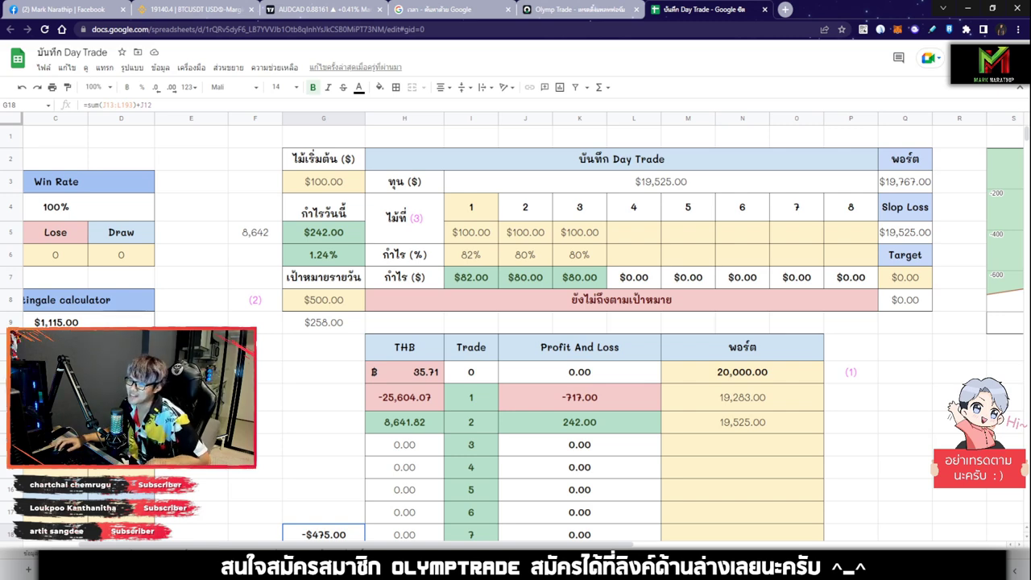
Step: Refresh the Google time search and check the current time
{"action": "left_click", "coordinate": [472, 10]}
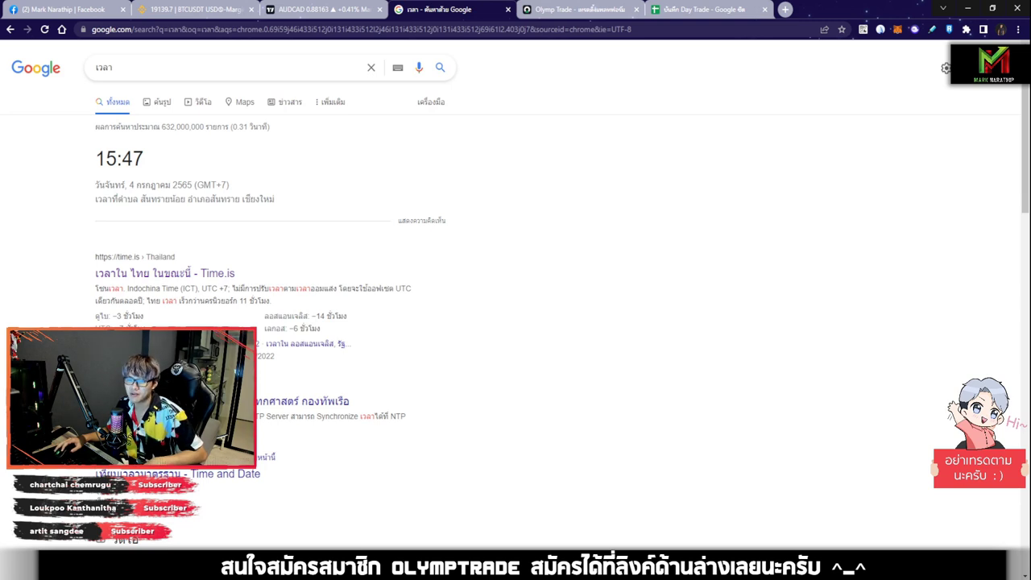
{"action": "key", "text": "F5"}
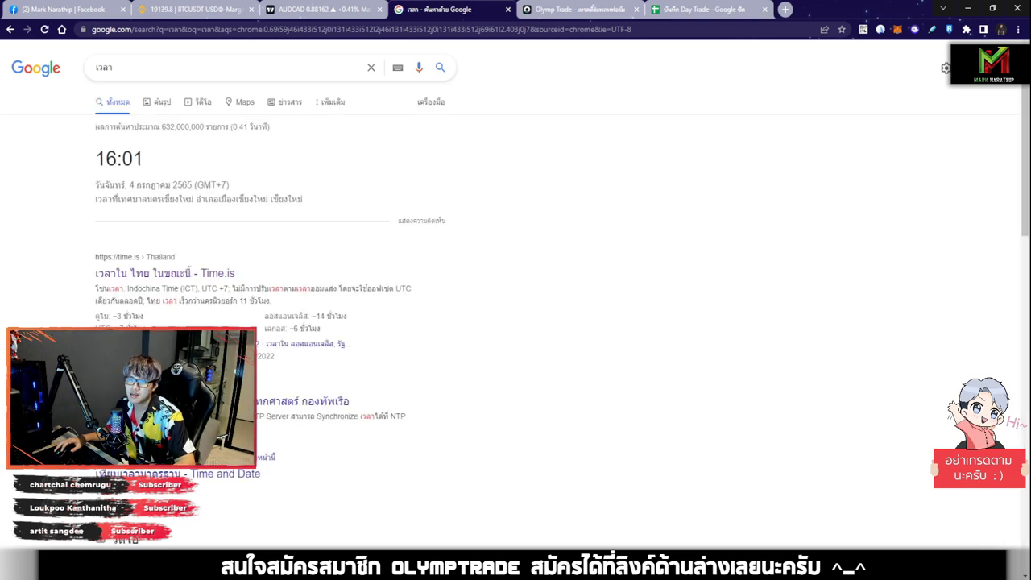
{"action": "left_click_drag", "start_coordinate": [146, 160], "coordinate": [96, 159]}
{"action": "left_click", "coordinate": [161, 160]}
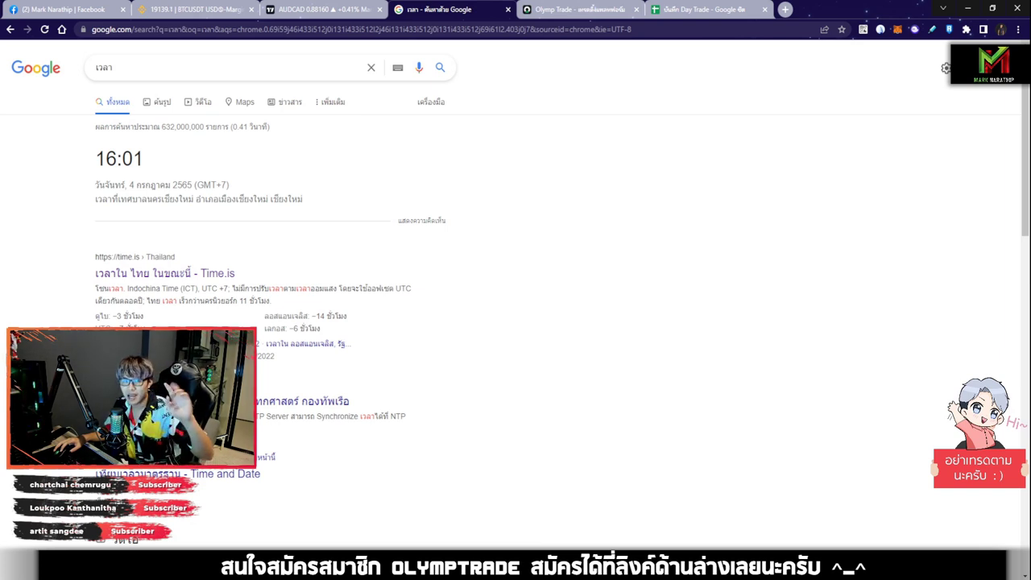
{"action": "left_click_drag", "start_coordinate": [145, 159], "coordinate": [95, 159]}
{"action": "left_click", "coordinate": [118, 159]}
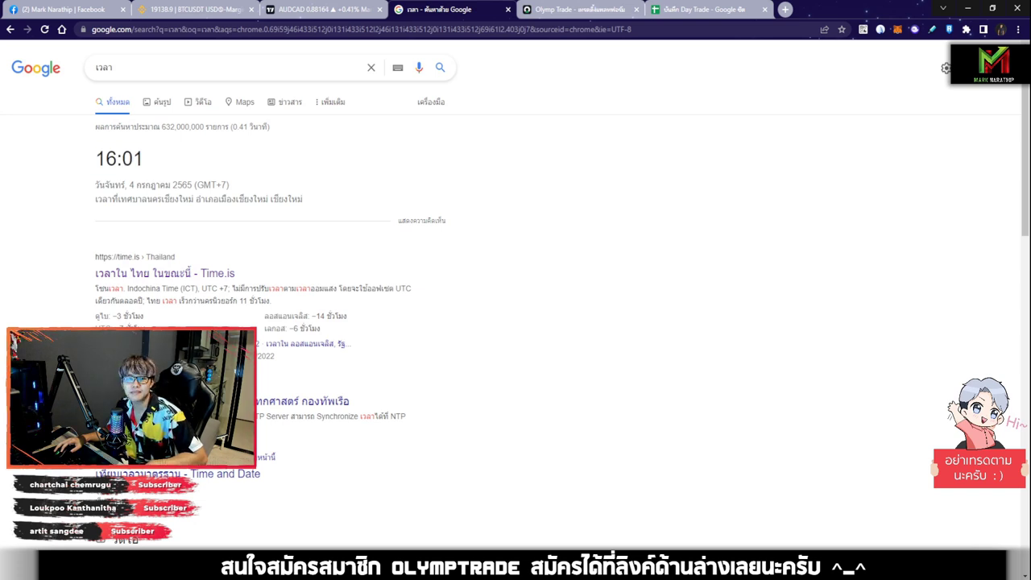
{"action": "triple_click", "coordinate": [119, 159]}
{"action": "left_click", "coordinate": [119, 159]}
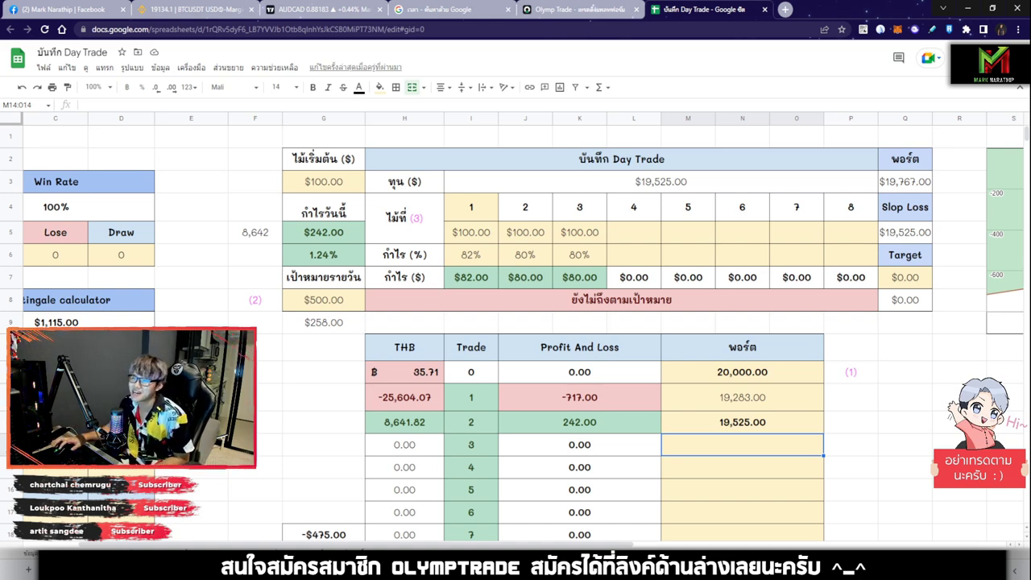
Step: Look through the spreadsheet's trade log, and return to the EUR/GBP chart in Olymp Trade
{"action": "scroll", "coordinate": [515, 330], "scroll_direction": "down", "scroll_amount": 5}
{"action": "scroll", "coordinate": [516, 331], "scroll_direction": "up", "scroll_amount": 5}
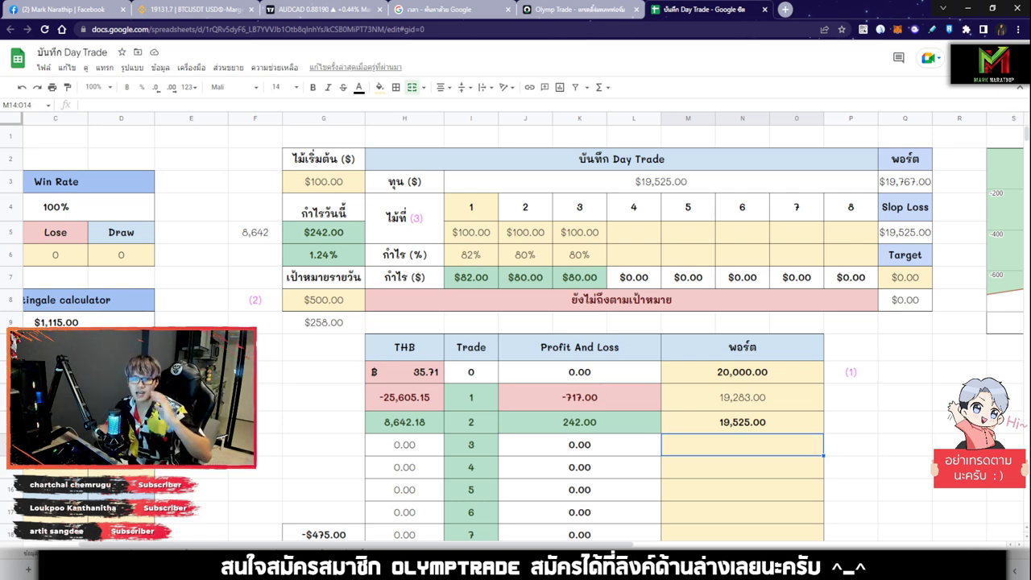
{"action": "left_click", "coordinate": [576, 9]}
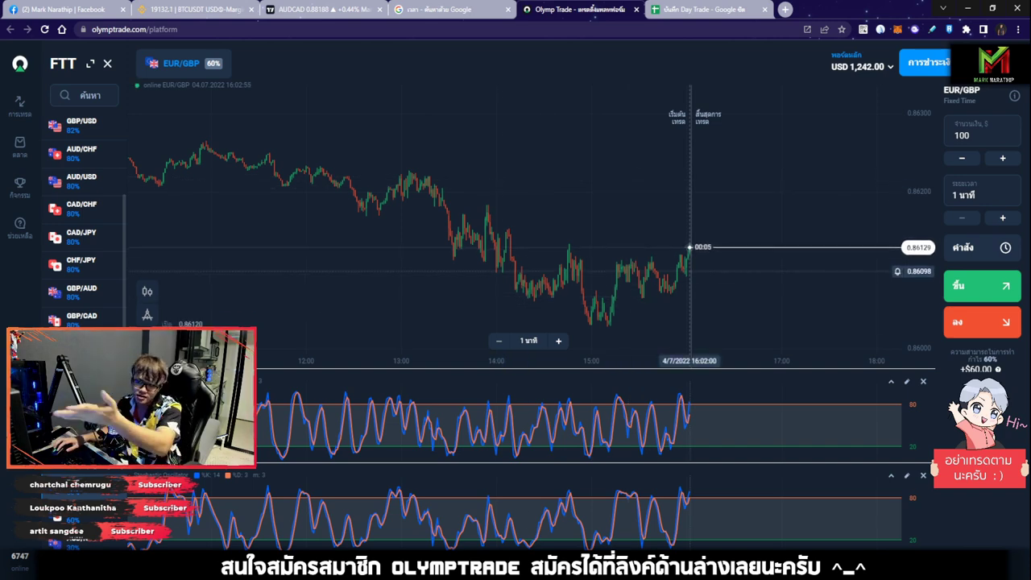
{"action": "scroll", "coordinate": [684, 269], "scroll_direction": "up", "scroll_amount": 1}
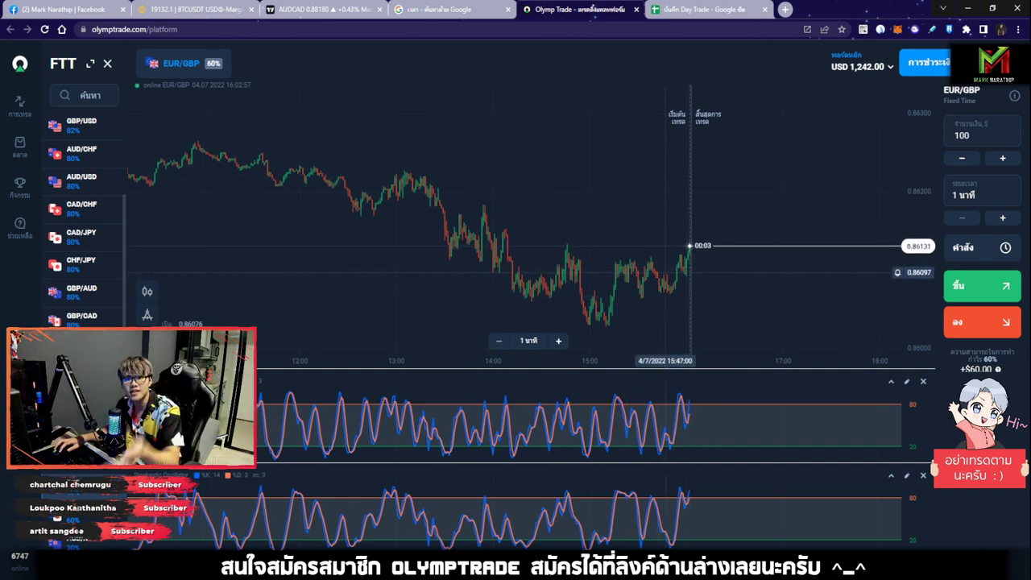